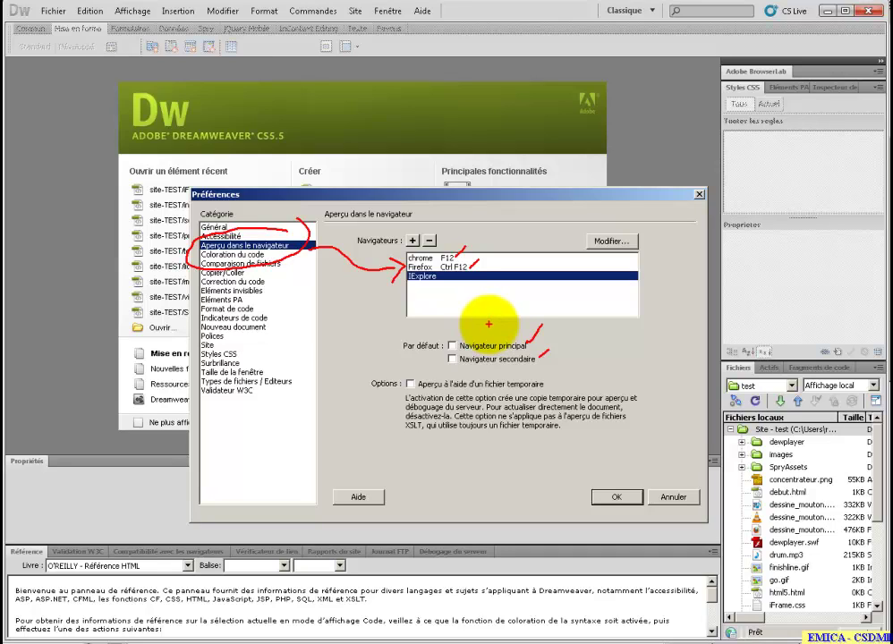
Set the default document type (DTD) for new documents to HTML 5 in the preferences and apply the change.
key(Escape)
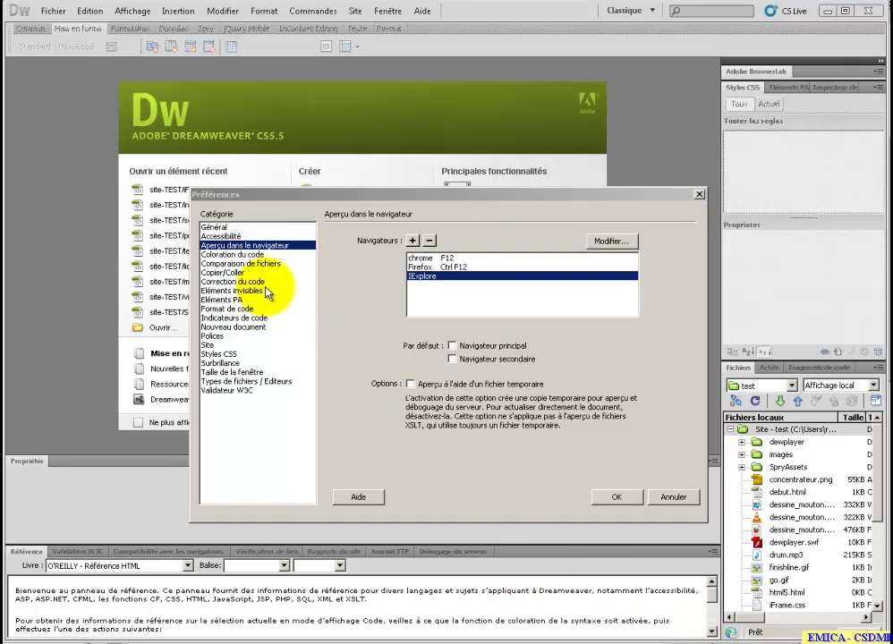
click(235, 327)
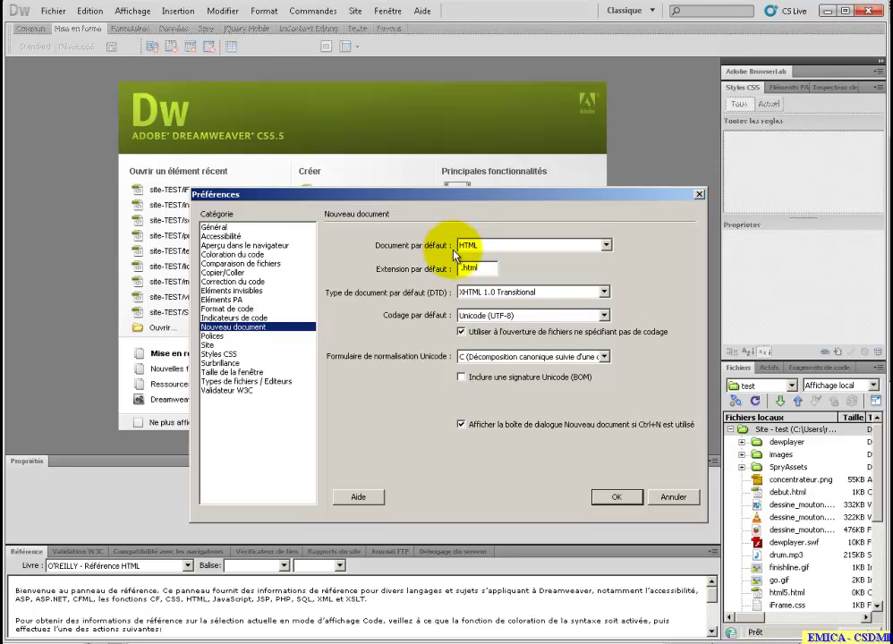
key(ctrl+2)
mouse_move(428, 222)
mouse_down()
mouse_move(412, 231)
mouse_move(428, 267)
mouse_move(436, 224)
mouse_move(494, 249)
mouse_move(523, 224)
mouse_up()
key(Escape)
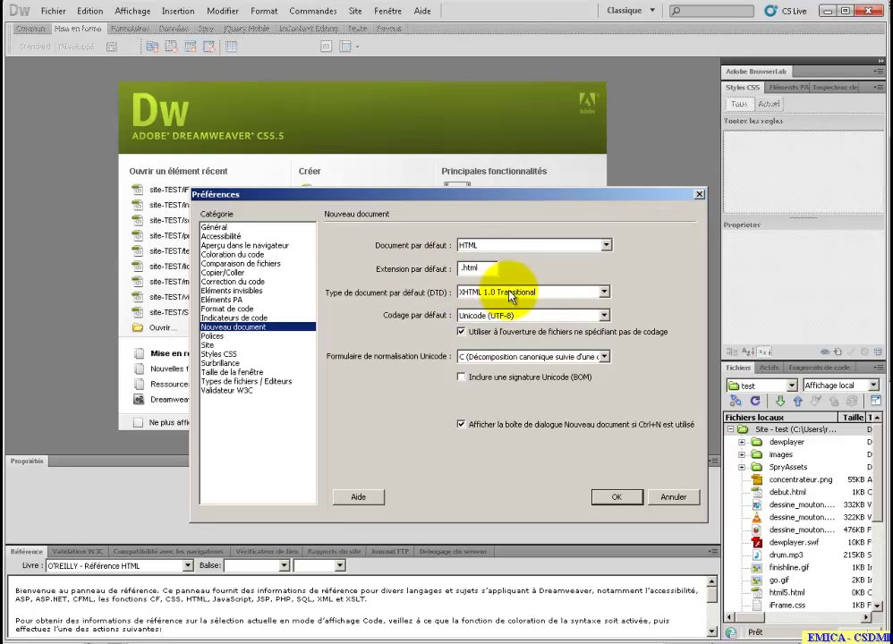
click(510, 293)
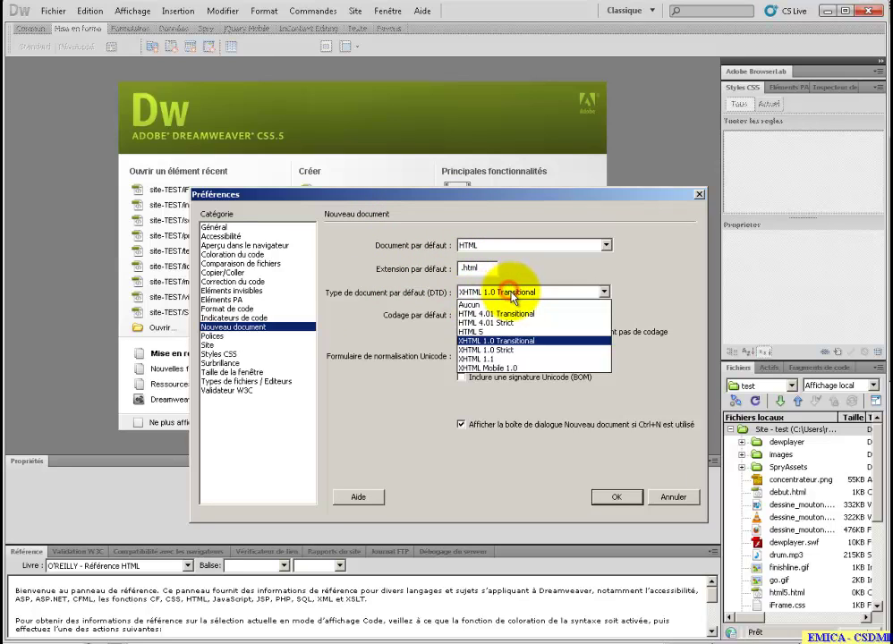
click(487, 333)
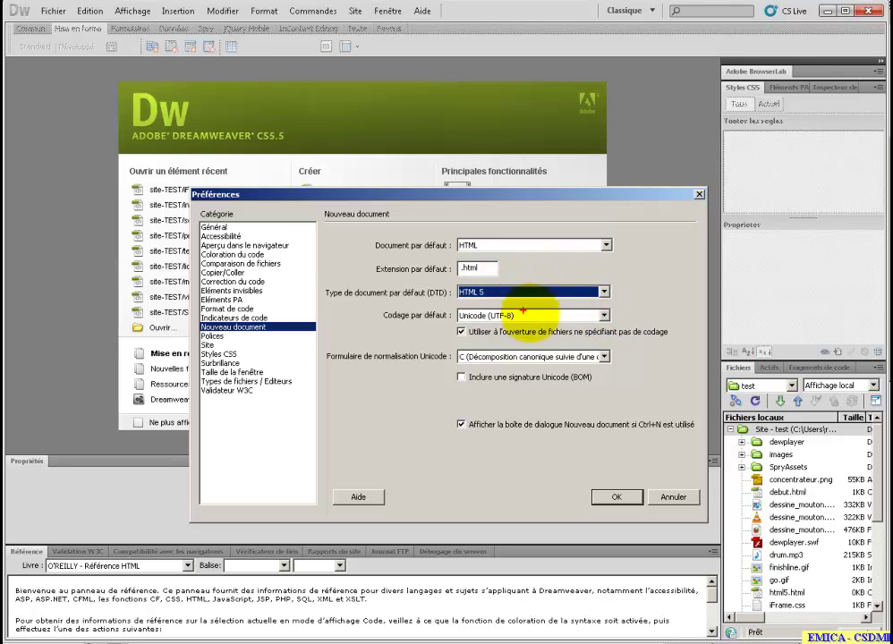
mouse_move(534, 299)
mouse_down()
mouse_move(462, 326)
mouse_move(531, 300)
mouse_up()
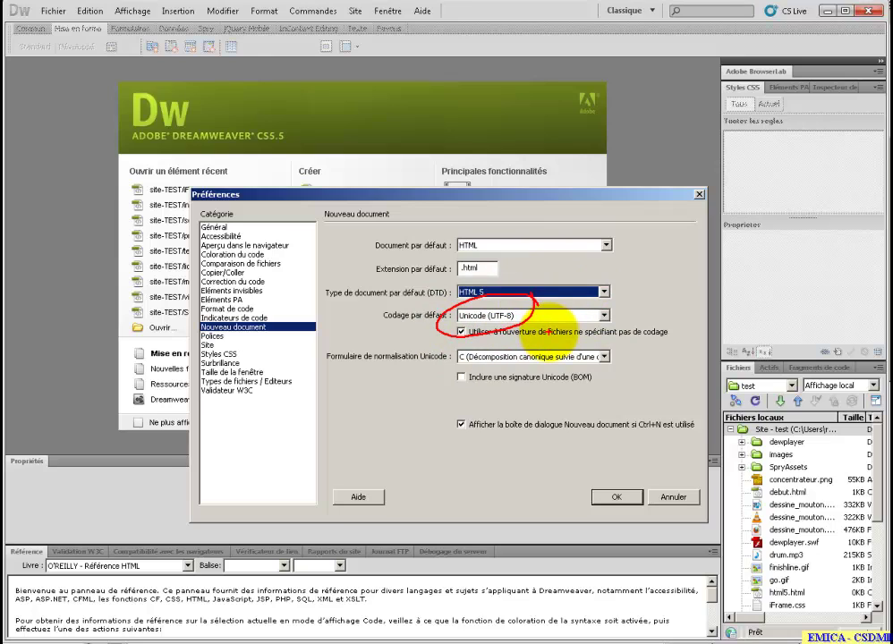
key(Escape)
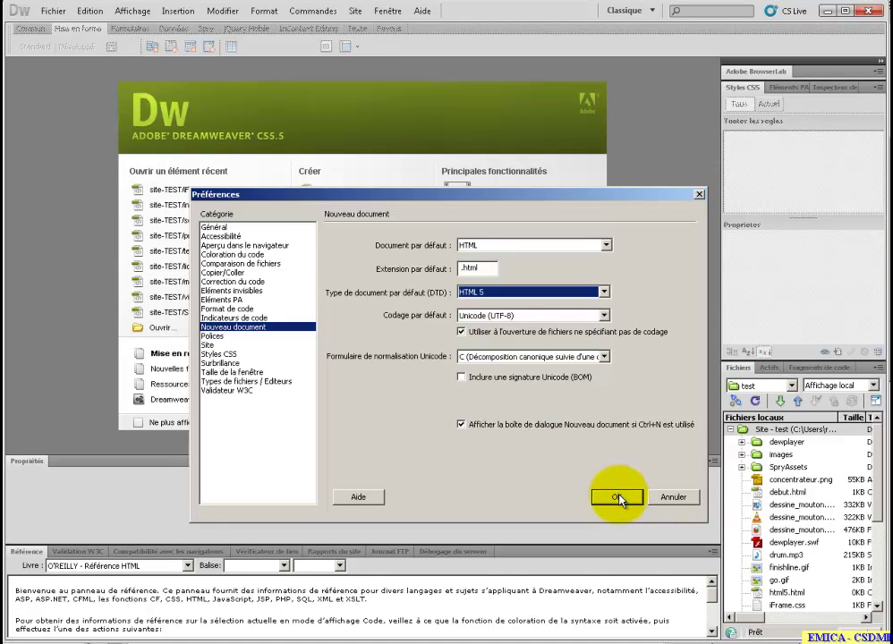
click(617, 499)
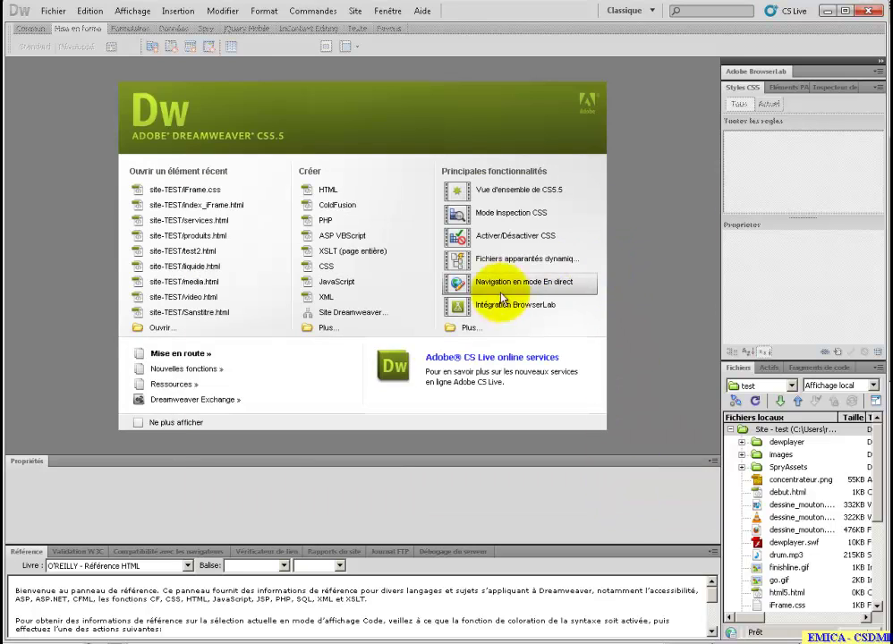
Start a new Dreamweaver site named "Site des antioxydants" with its local folder inside CoursHTML_TOUS on drive W.
click(346, 318)
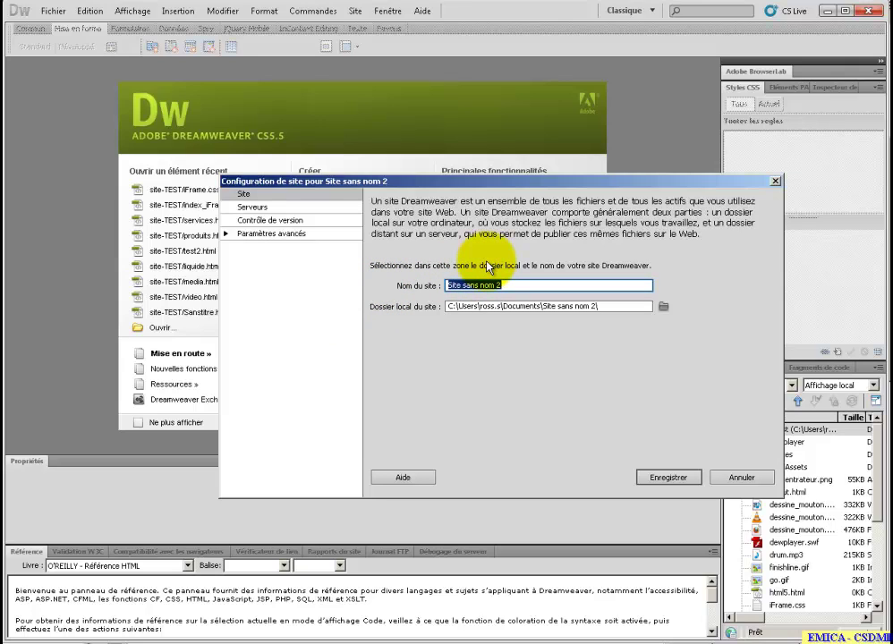
text(Site des a)
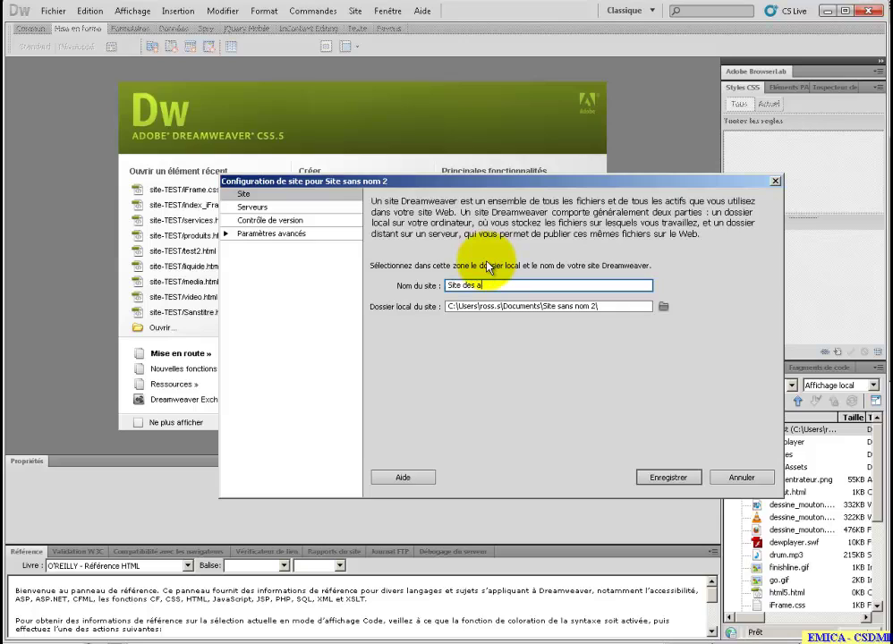
text(ntioxydants)
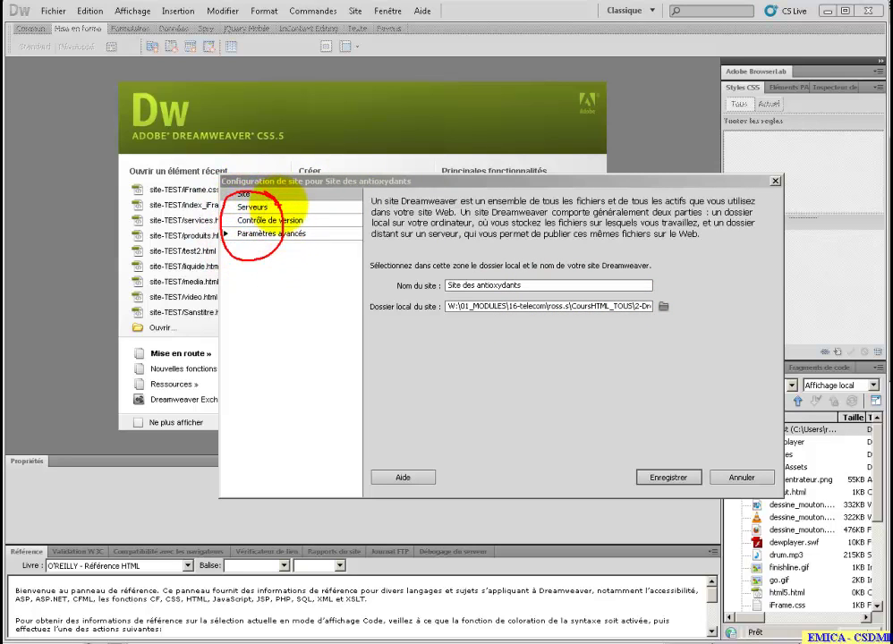
Review the site's server, version control and advanced settings, and save the site configuration.
click(259, 208)
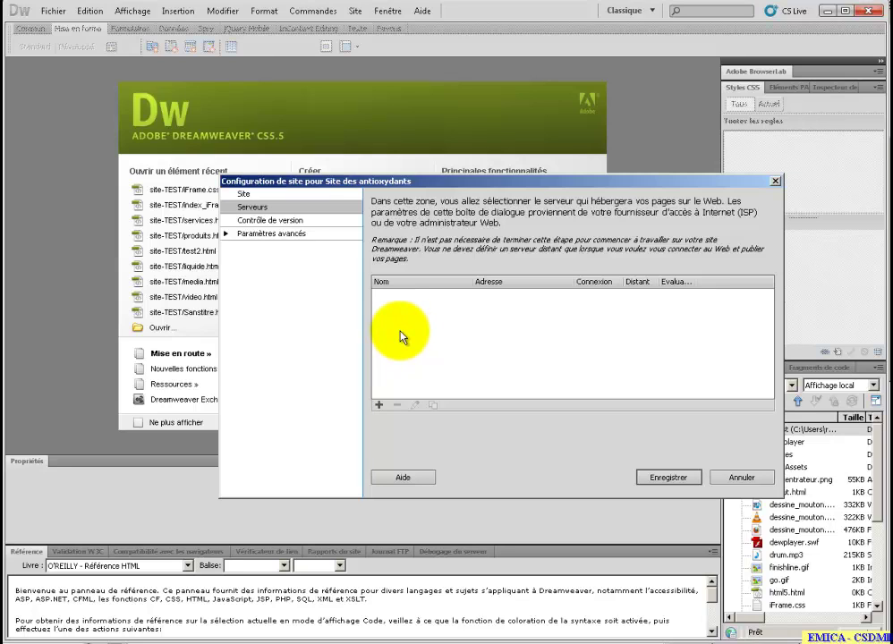
click(260, 222)
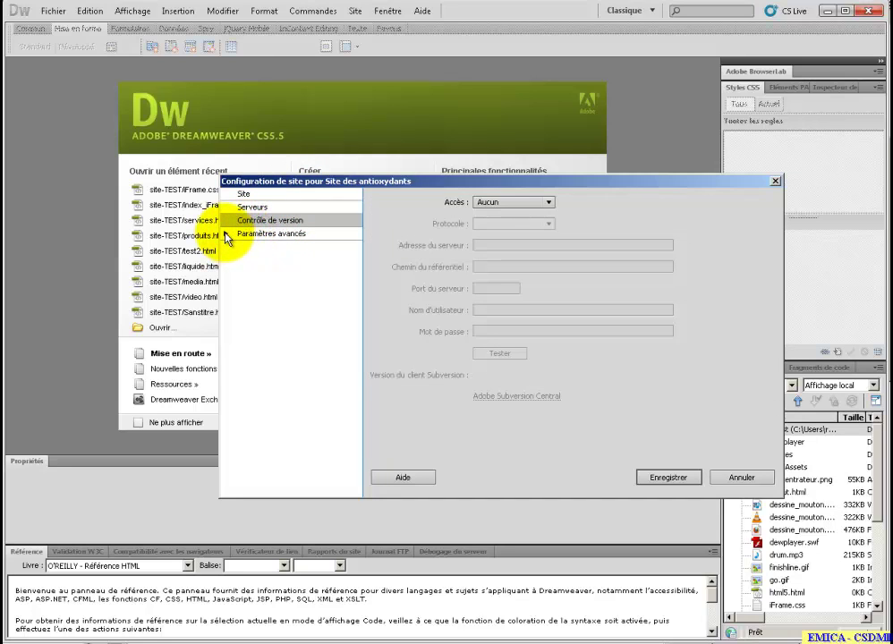
click(226, 235)
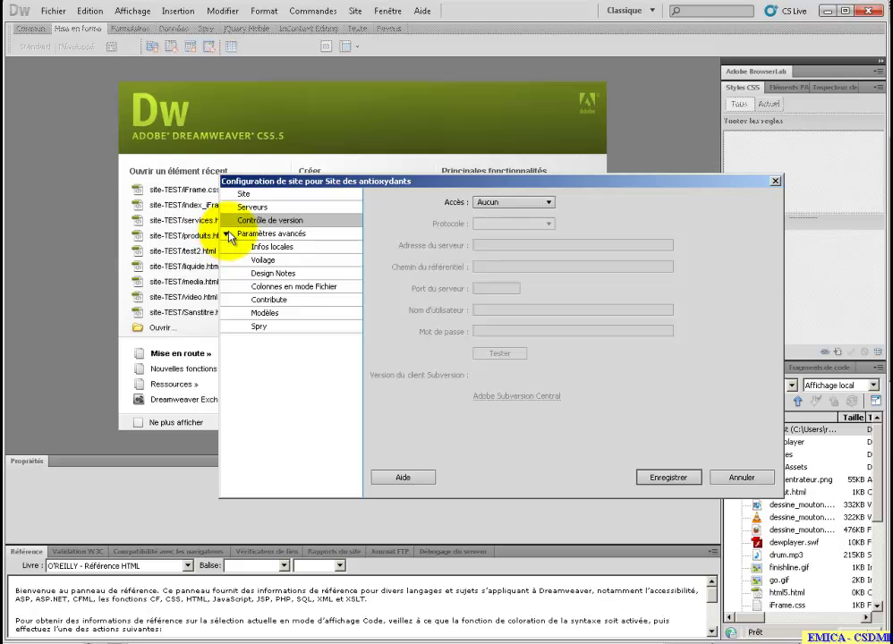
click(227, 234)
click(259, 194)
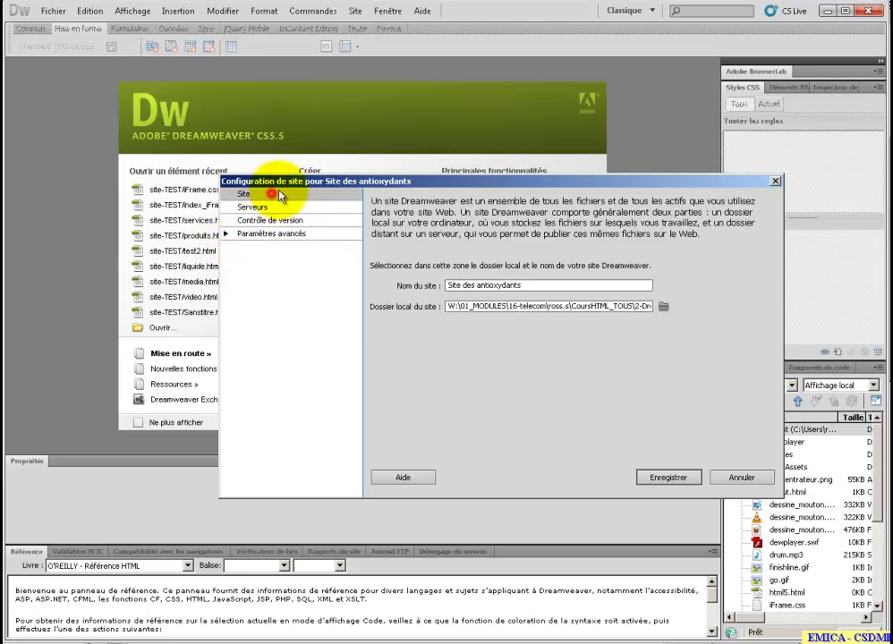
click(676, 479)
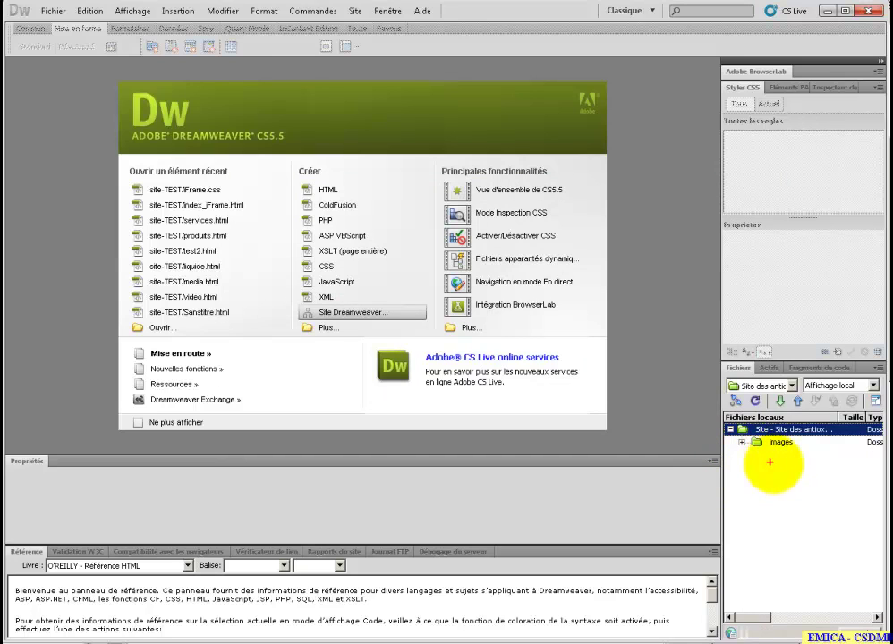
Inspect the contents of the new site's images folder and collapse it again.
mouse_move(830, 445)
mouse_down()
mouse_move(841, 399)
mouse_move(758, 379)
mouse_move(737, 549)
mouse_move(845, 564)
mouse_move(872, 394)
mouse_move(855, 385)
mouse_up()
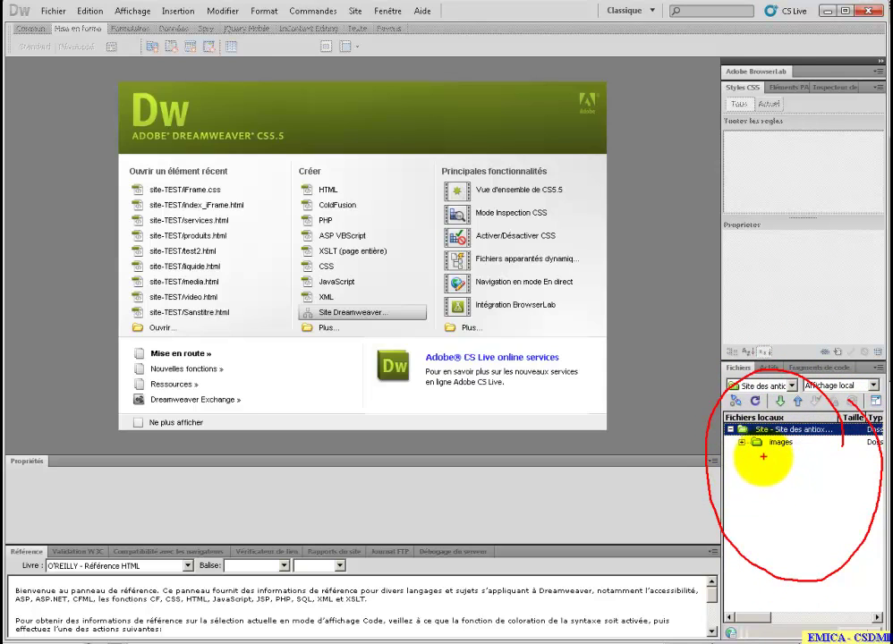
key(Escape)
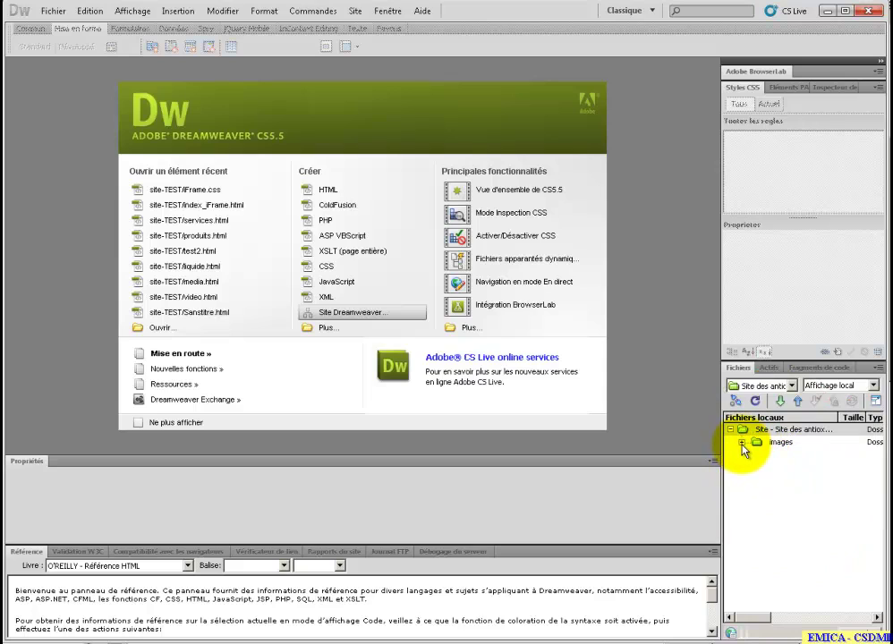
click(742, 443)
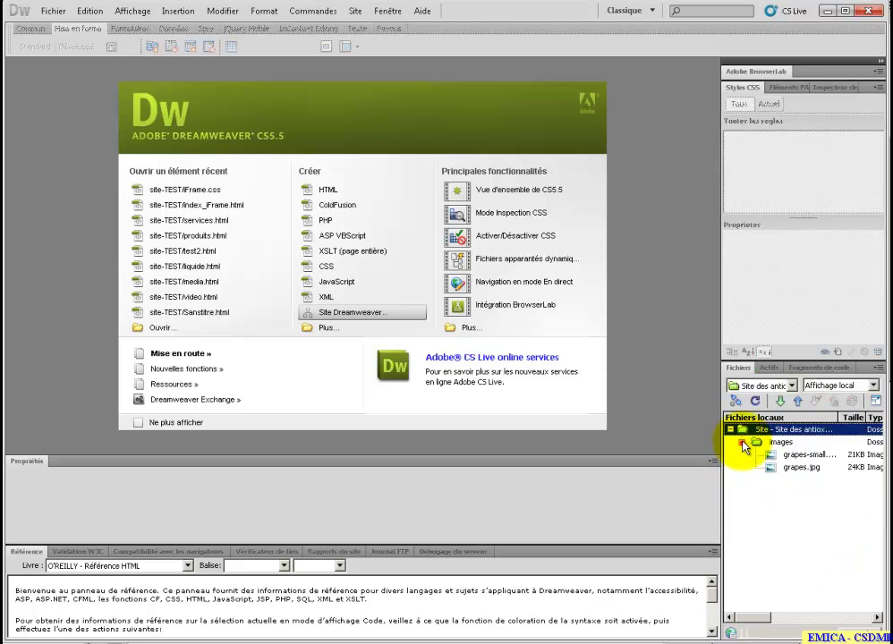
click(797, 458)
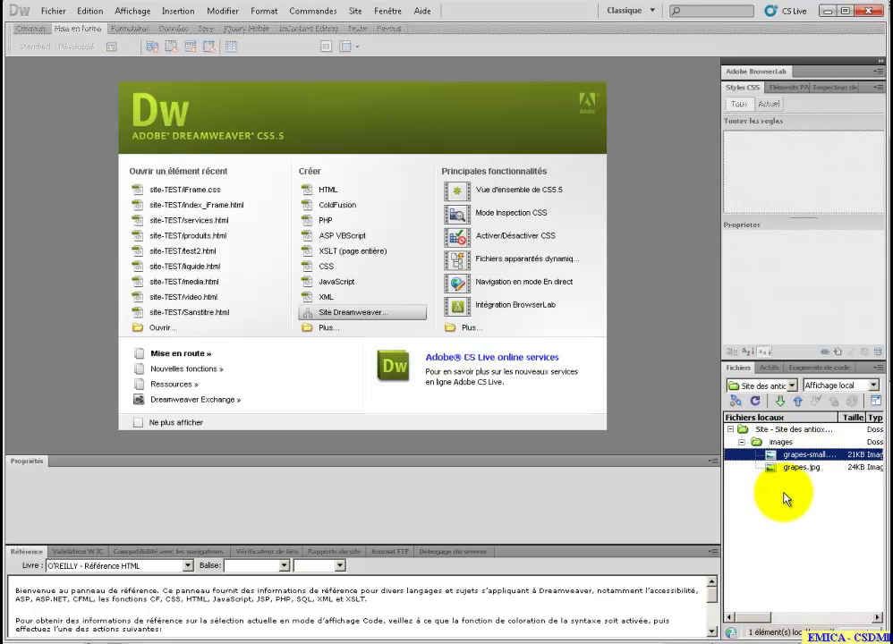
click(741, 444)
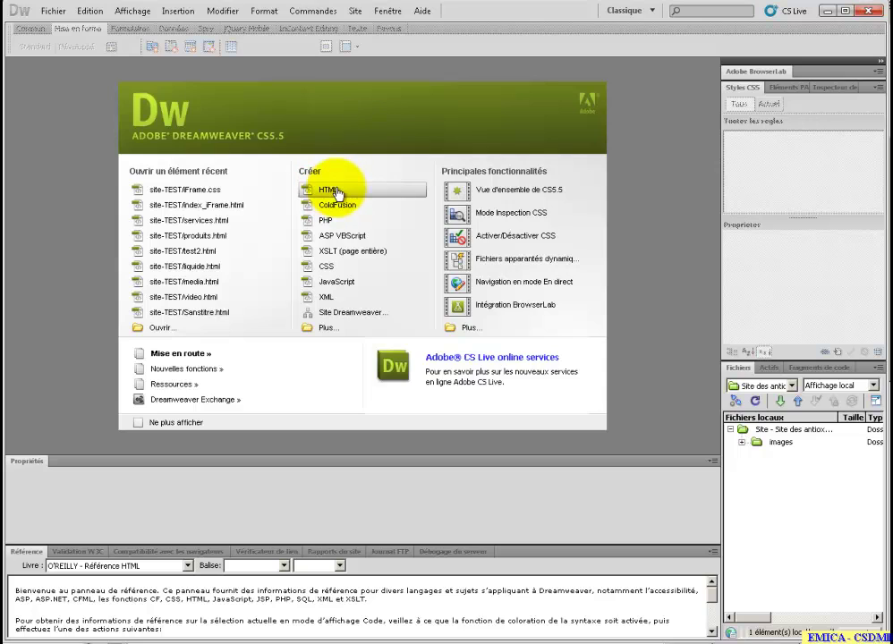
Begin a new document from the full list of page types, choosing a blank page of type HTML.
click(324, 329)
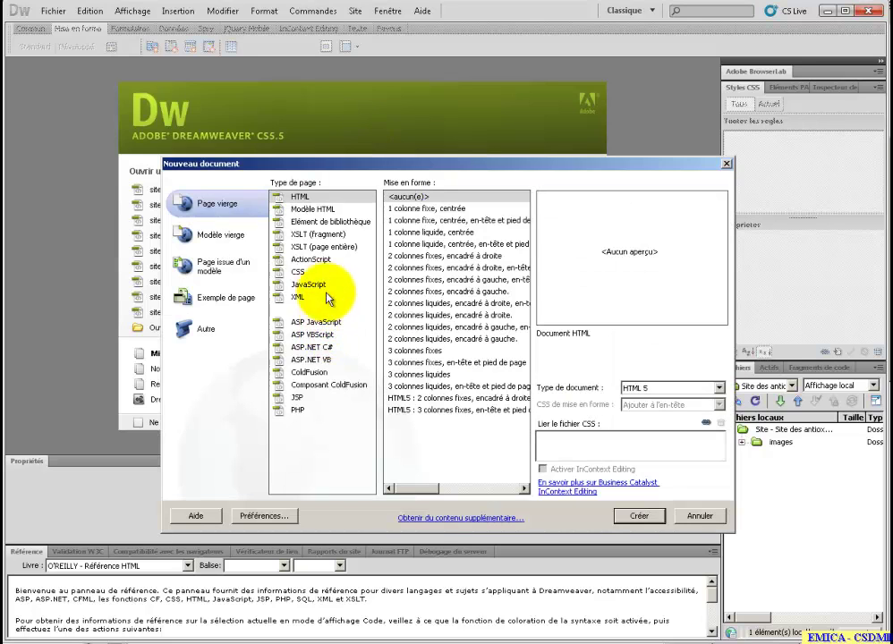
click(222, 206)
click(231, 235)
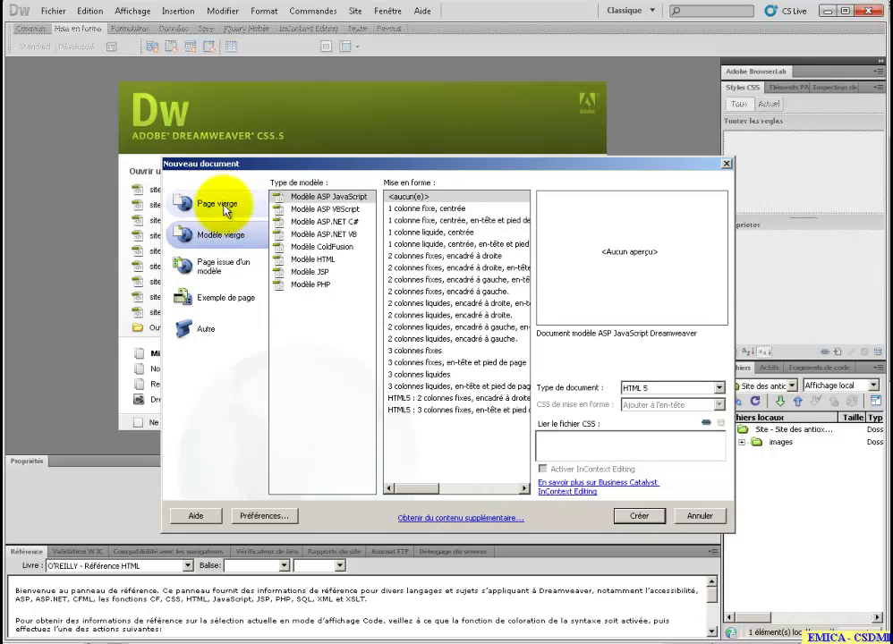
click(227, 210)
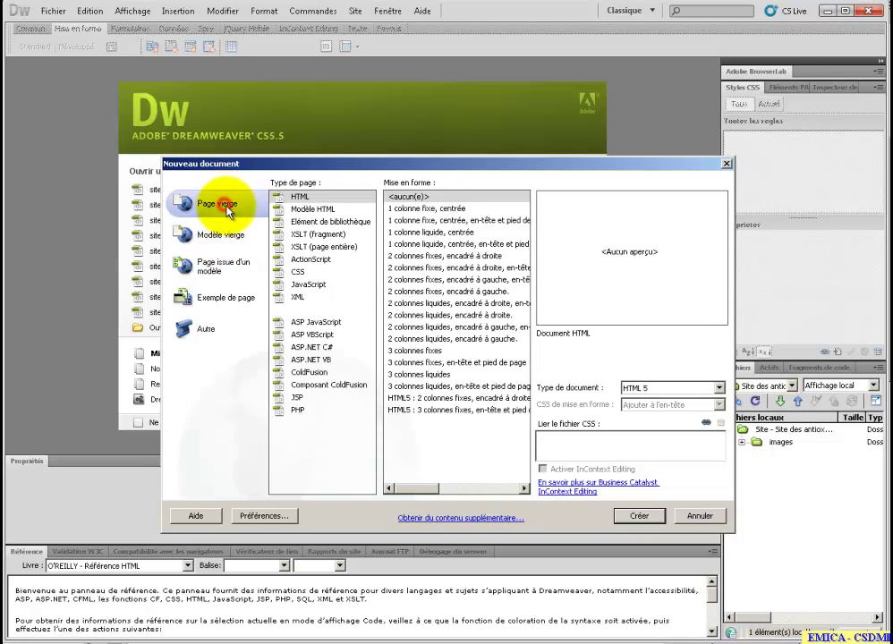
click(300, 197)
Preview the one-column and two-column predefined layouts, both fixed and liquid, for the HTML page.
click(445, 209)
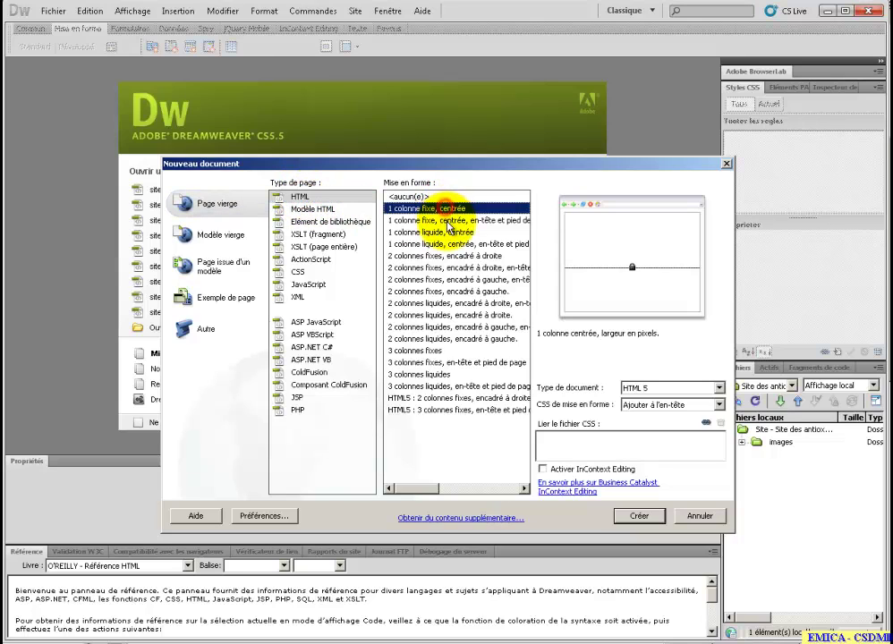
click(448, 221)
click(446, 243)
click(428, 268)
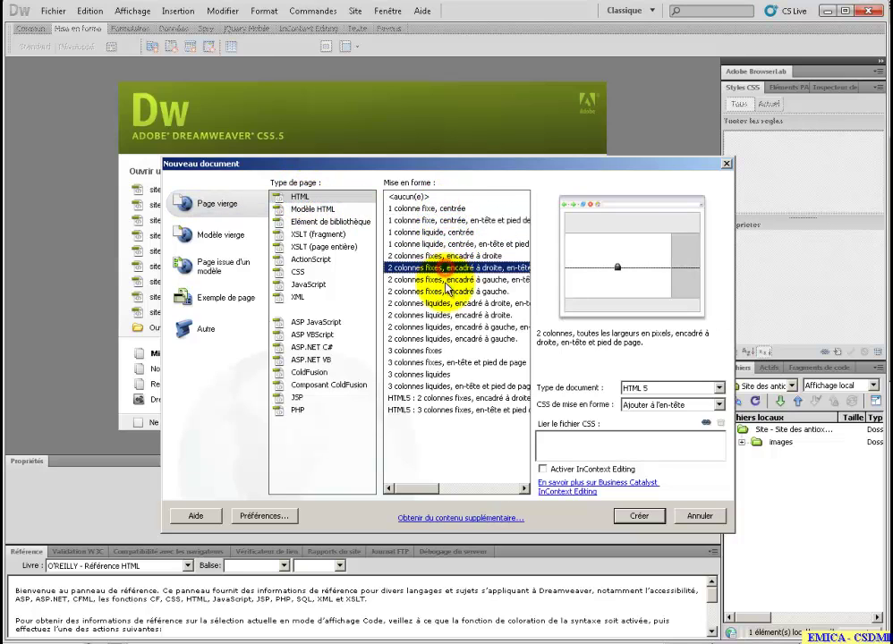
click(429, 291)
click(454, 315)
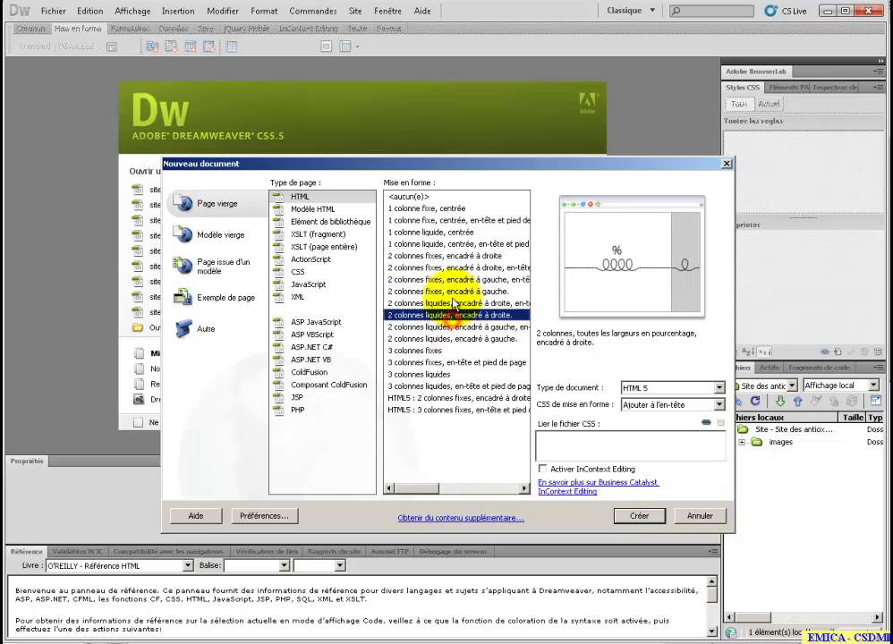
click(455, 303)
click(457, 280)
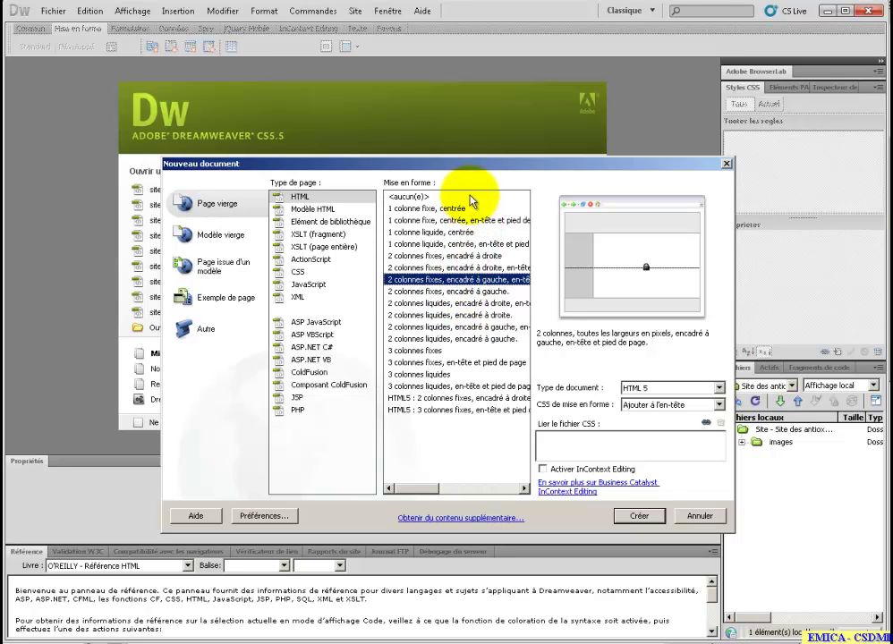
Create the blank HTML page with no predefined layout and the HTML 5 document type.
click(401, 196)
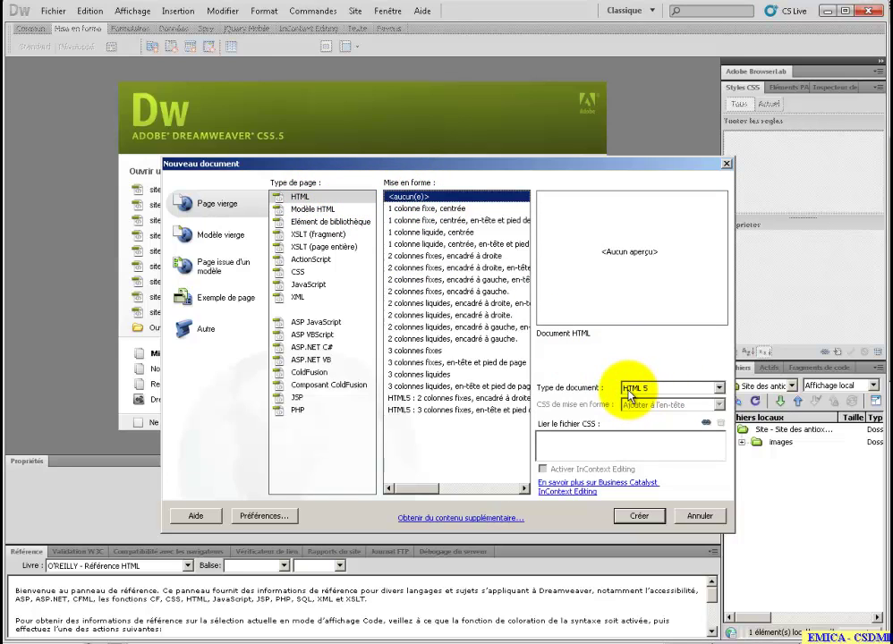
mouse_move(656, 365)
mouse_down()
mouse_move(661, 410)
mouse_move(638, 395)
mouse_up()
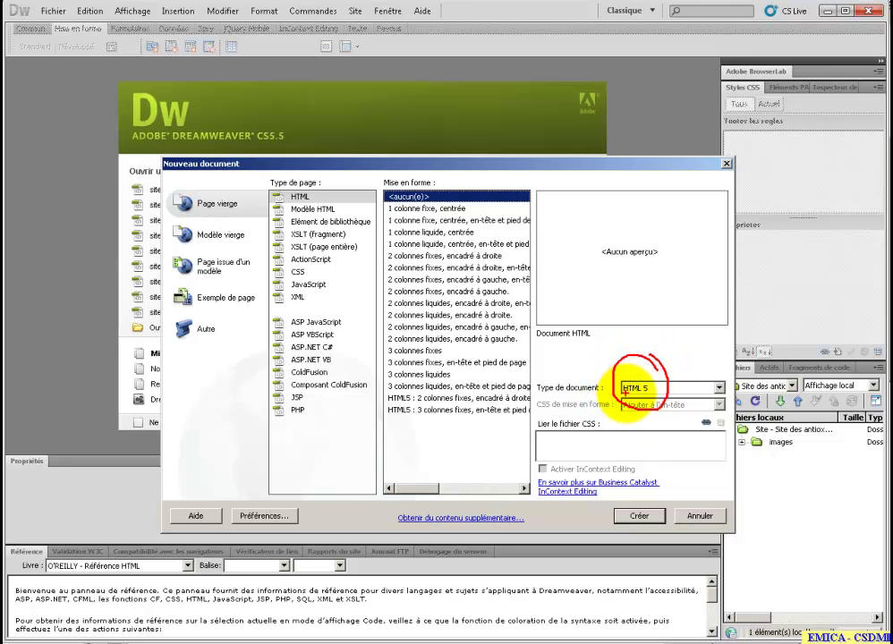
click(639, 516)
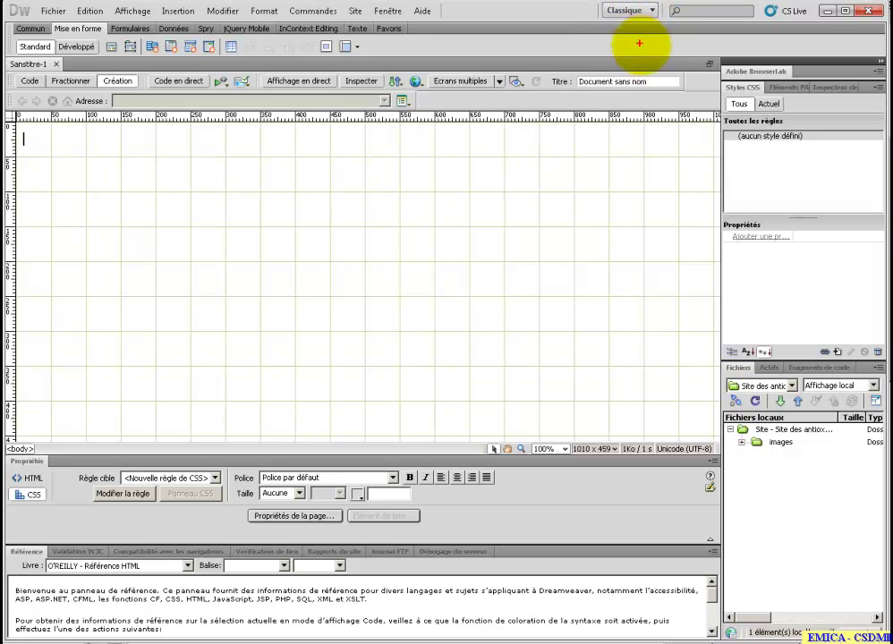
Preview the Designer workspace layout and return to the Classique layout.
drag(631, 93, 624, 52)
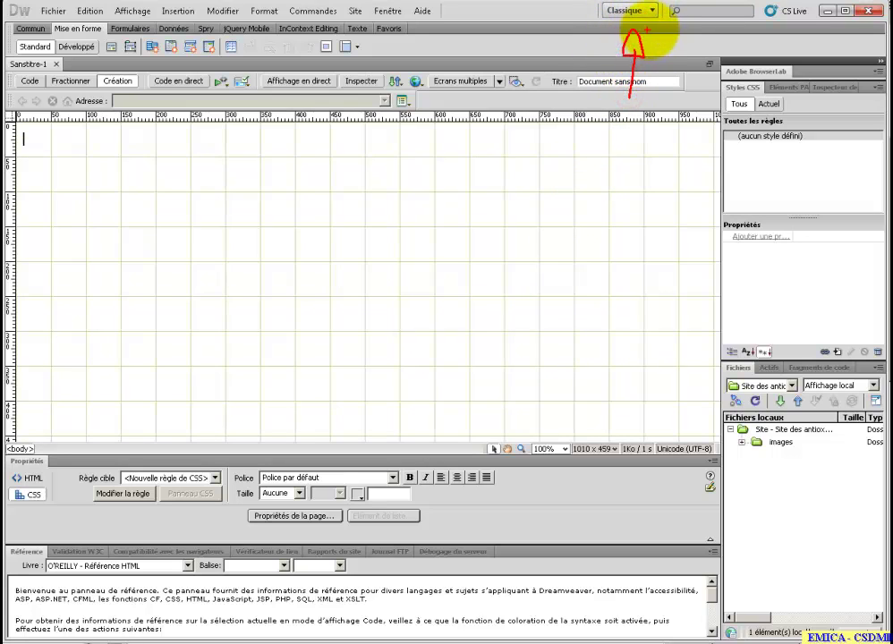
click(649, 11)
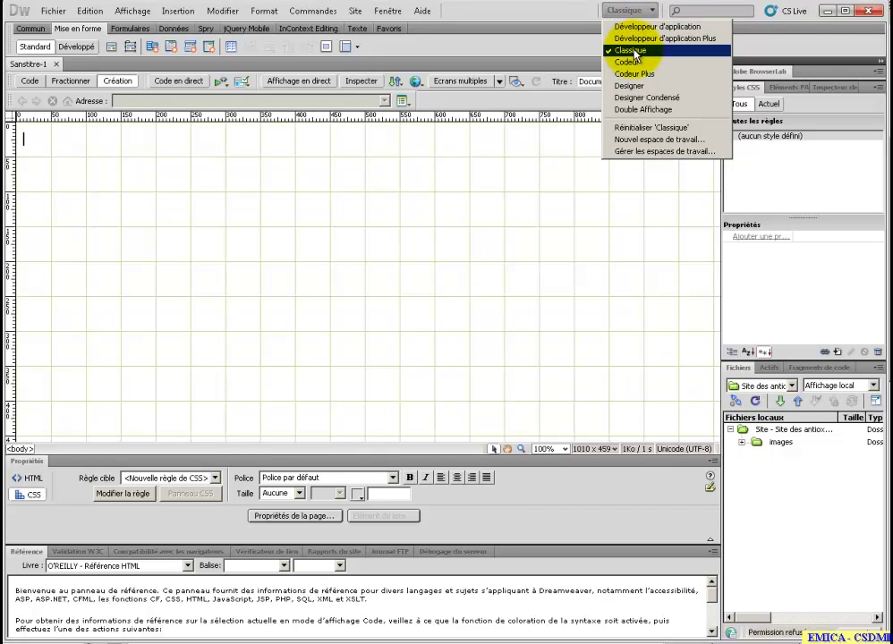
click(630, 100)
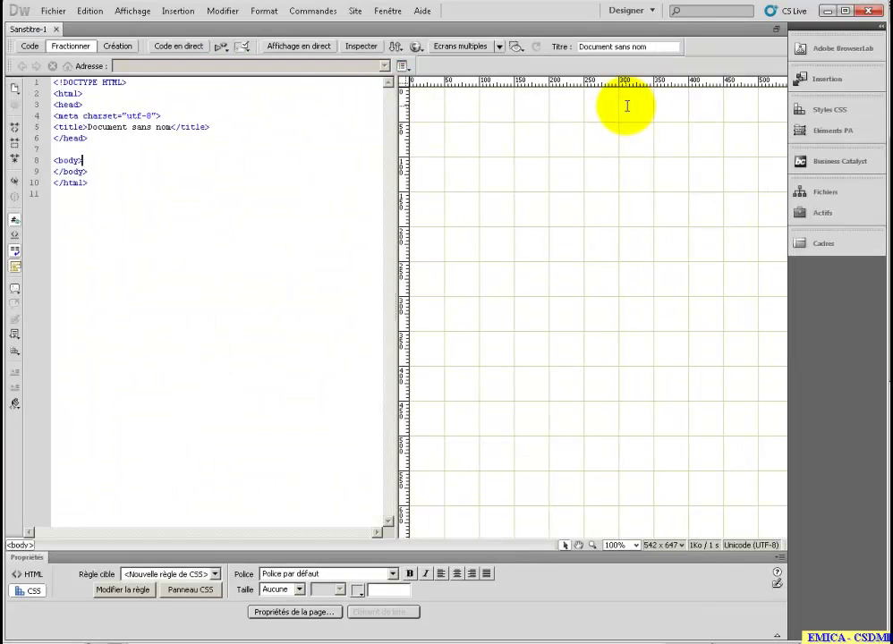
click(632, 10)
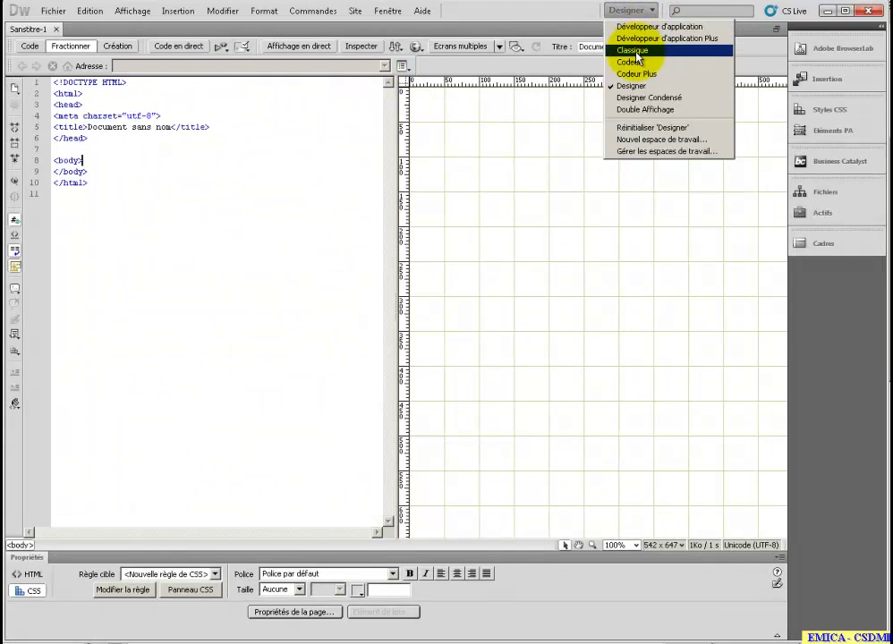
click(635, 51)
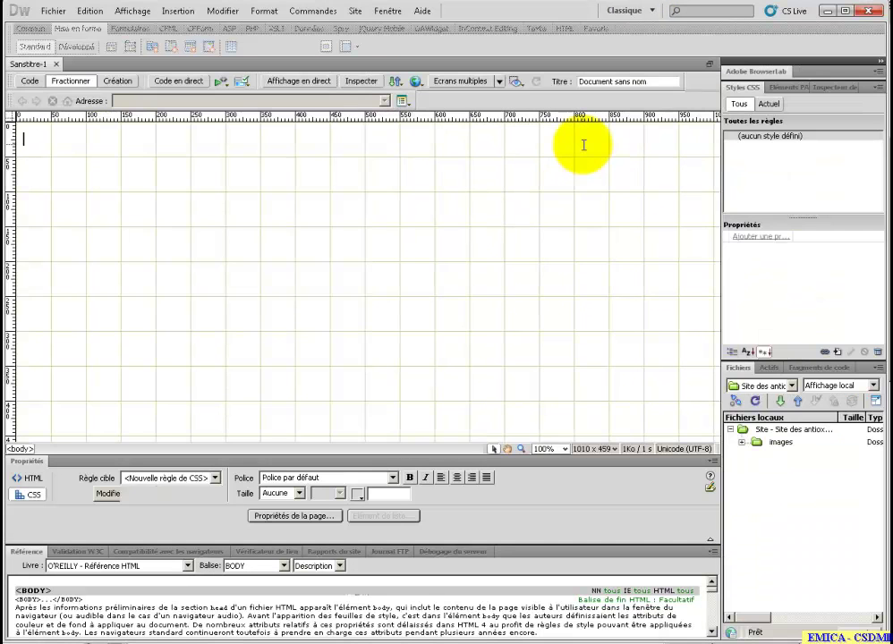
click(609, 75)
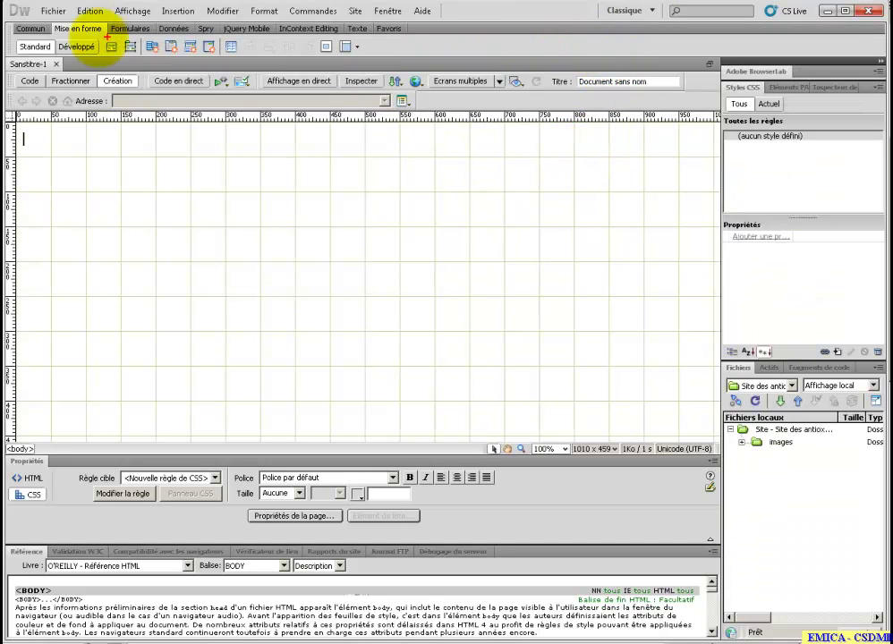
Compare the Code, Fractionner and Création views of the blank page, finishing in Création view.
mouse_move(15, 22)
mouse_down()
mouse_move(28, 44)
mouse_move(229, 77)
mouse_move(448, 60)
mouse_move(394, 21)
mouse_move(133, 12)
mouse_move(16, 36)
mouse_move(157, 26)
mouse_move(143, 38)
mouse_up()
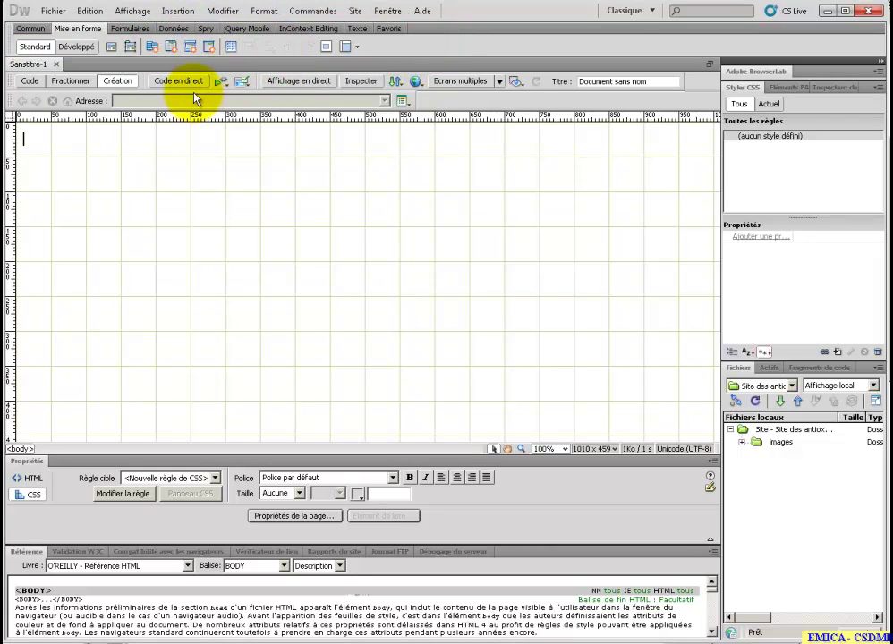
click(117, 82)
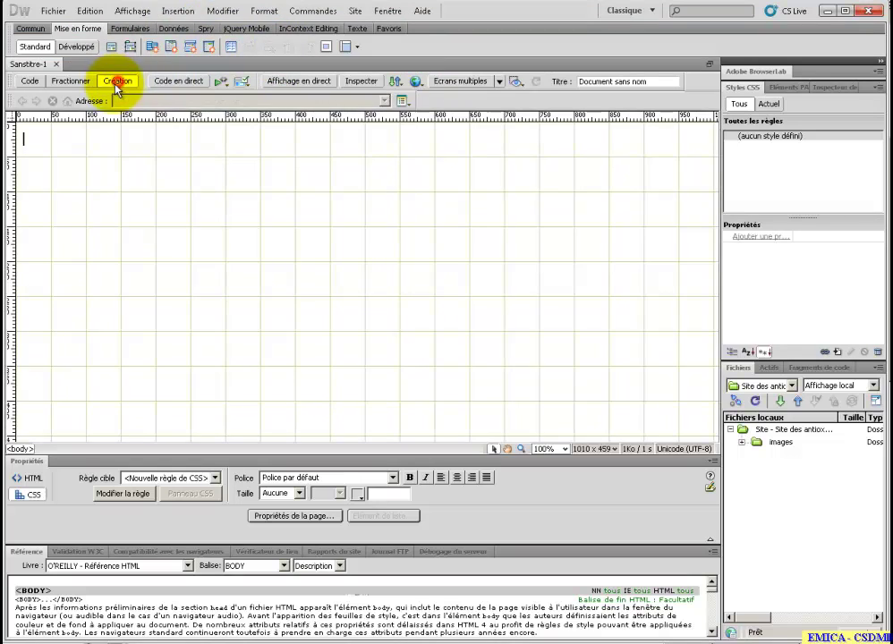
click(69, 84)
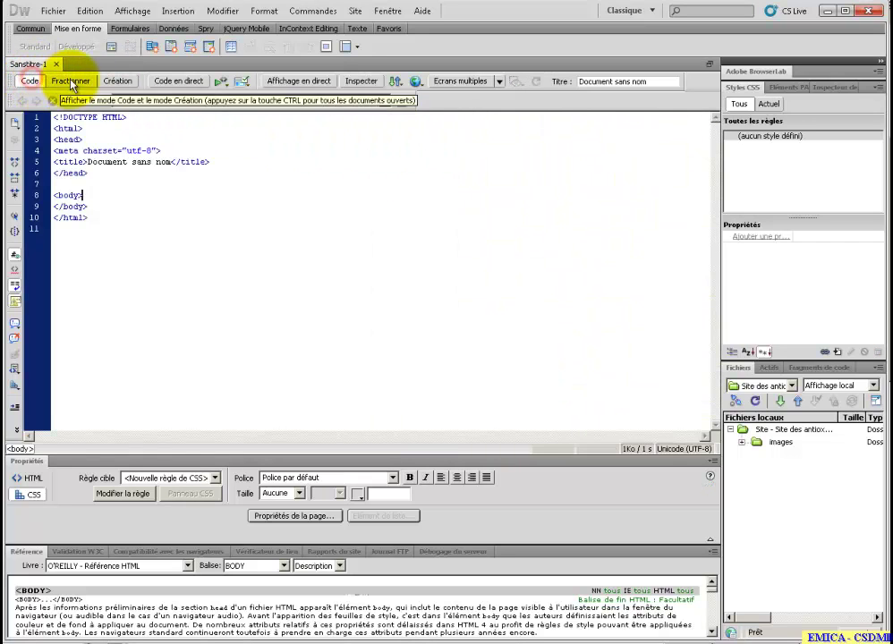
click(117, 80)
click(72, 81)
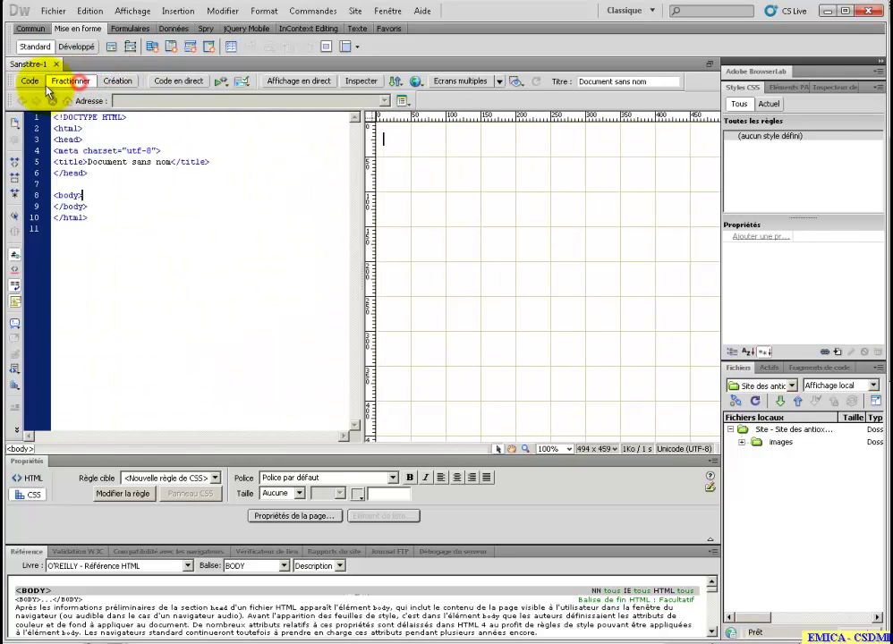
click(29, 80)
click(123, 83)
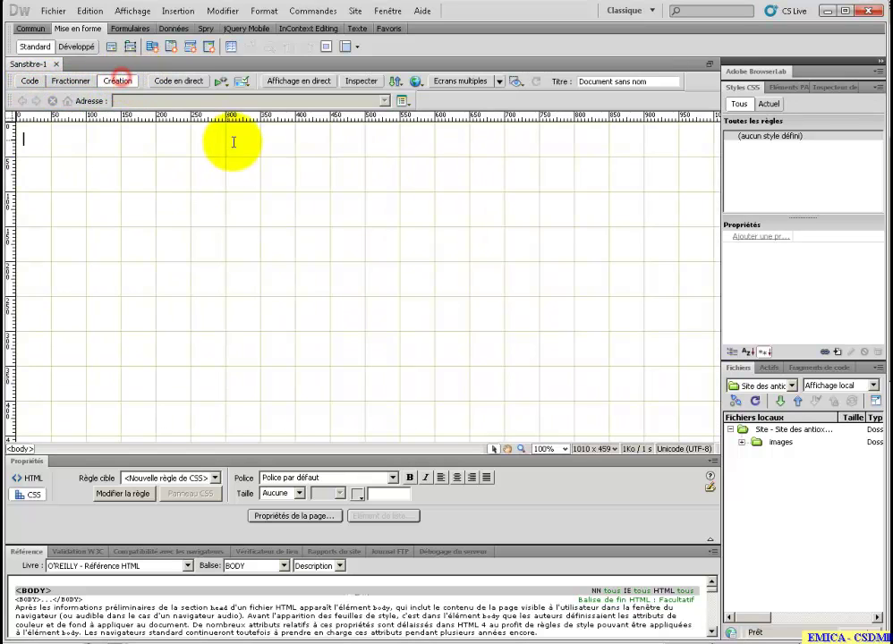
Save the untitled page as index in the site's root folder, Les anti-oxydants.
click(31, 66)
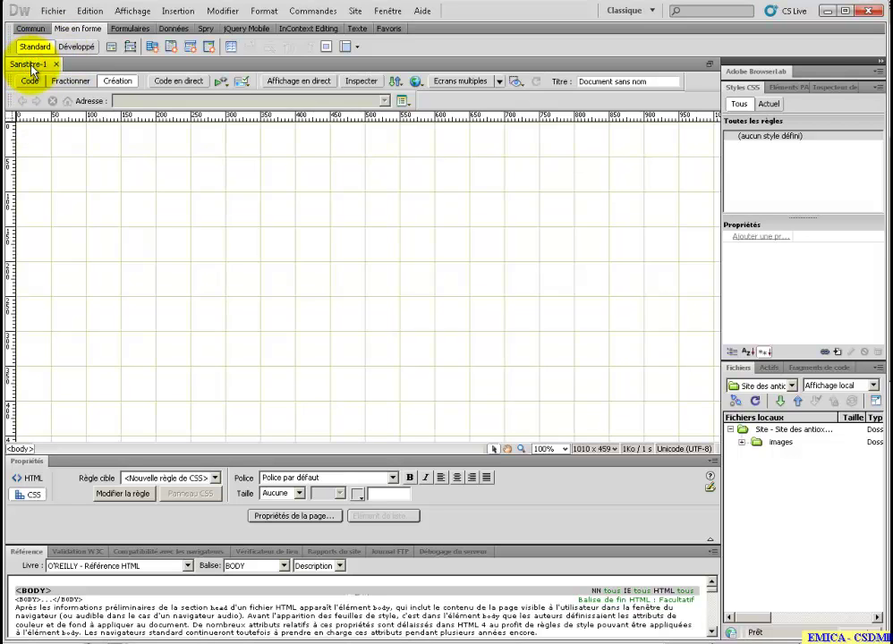
click(49, 11)
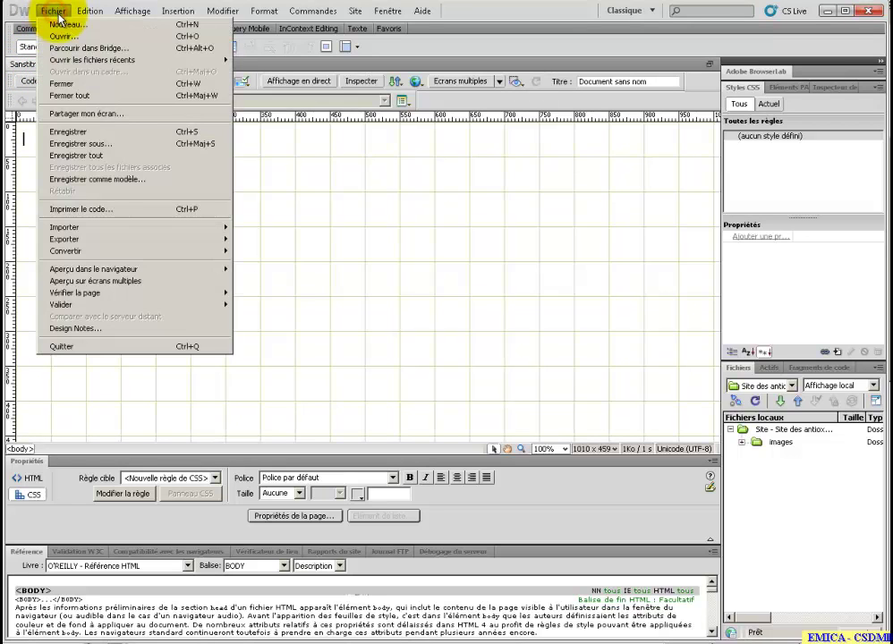
click(67, 132)
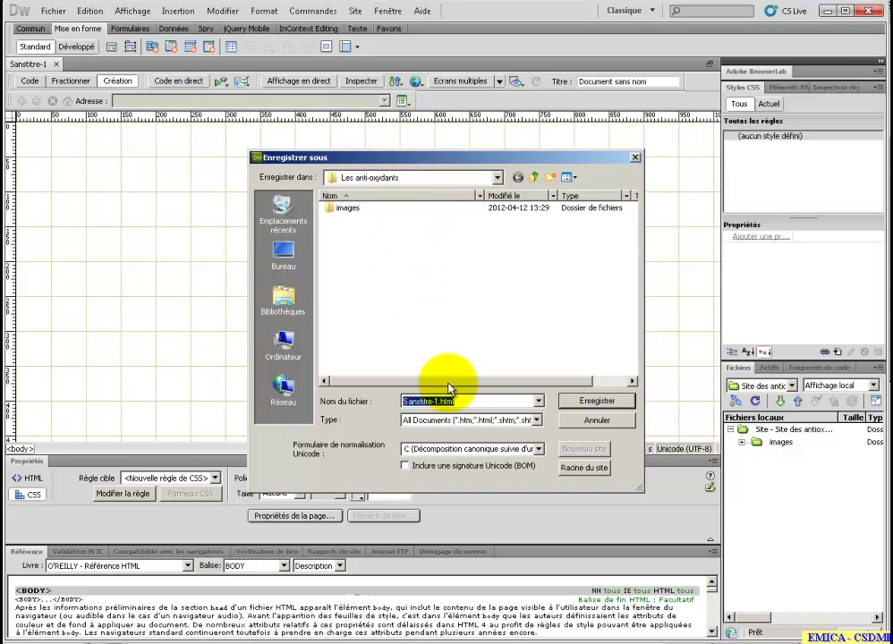
text(index)
click(591, 405)
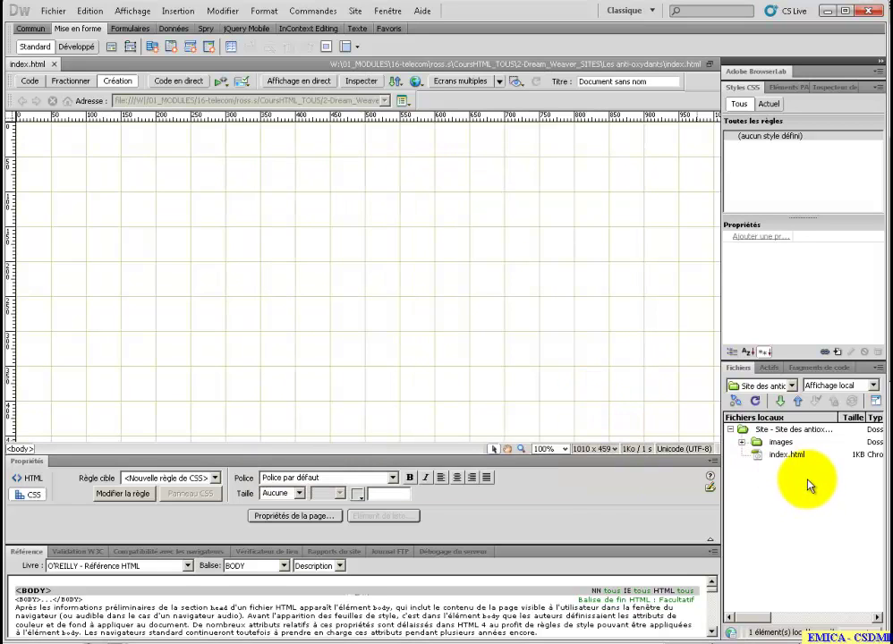
mouse_move(816, 448)
mouse_down()
mouse_move(761, 434)
mouse_move(810, 473)
mouse_up()
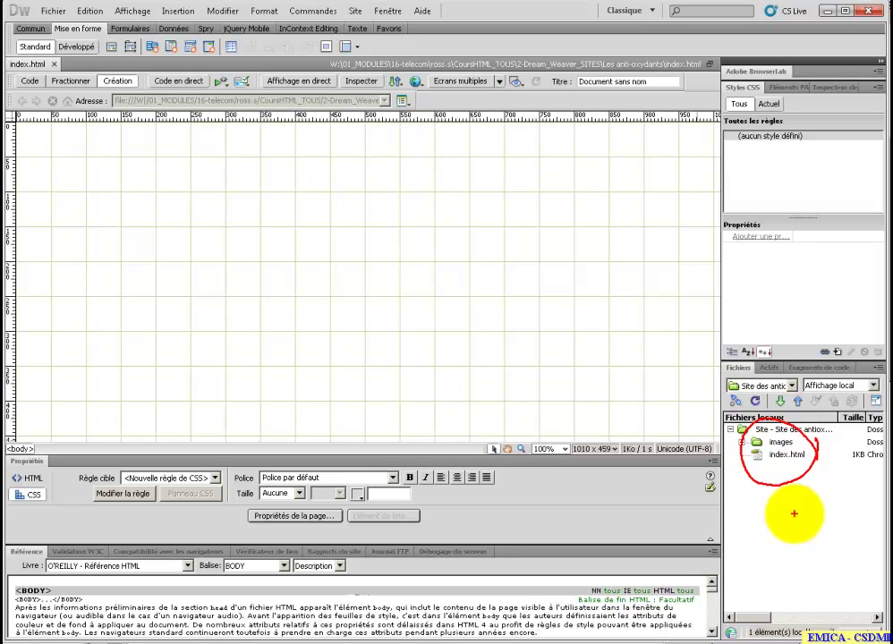
key(Escape)
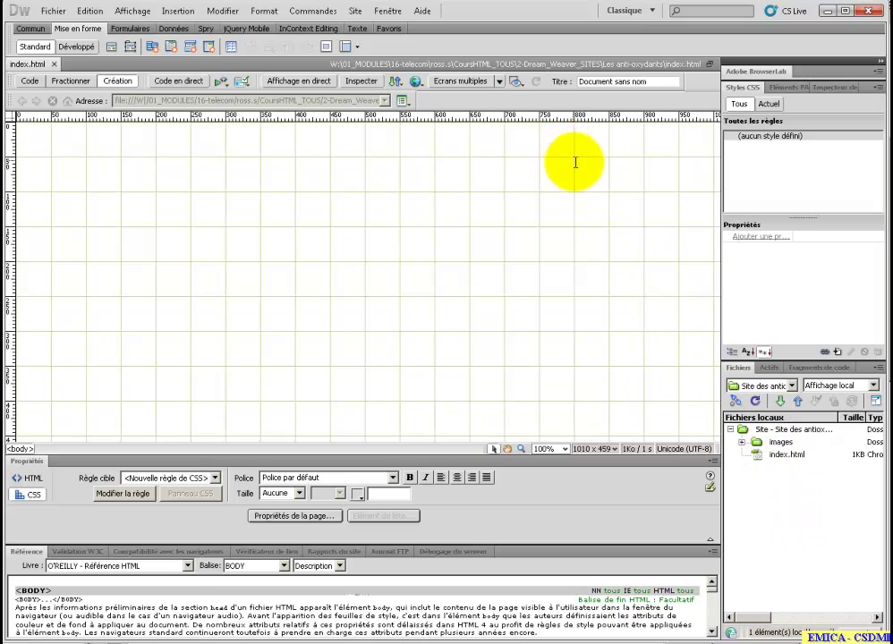
Set the page title of index.html to "Les antioxydants".
mouse_move(673, 76)
mouse_down()
mouse_move(577, 53)
mouse_move(619, 121)
mouse_move(678, 70)
mouse_up()
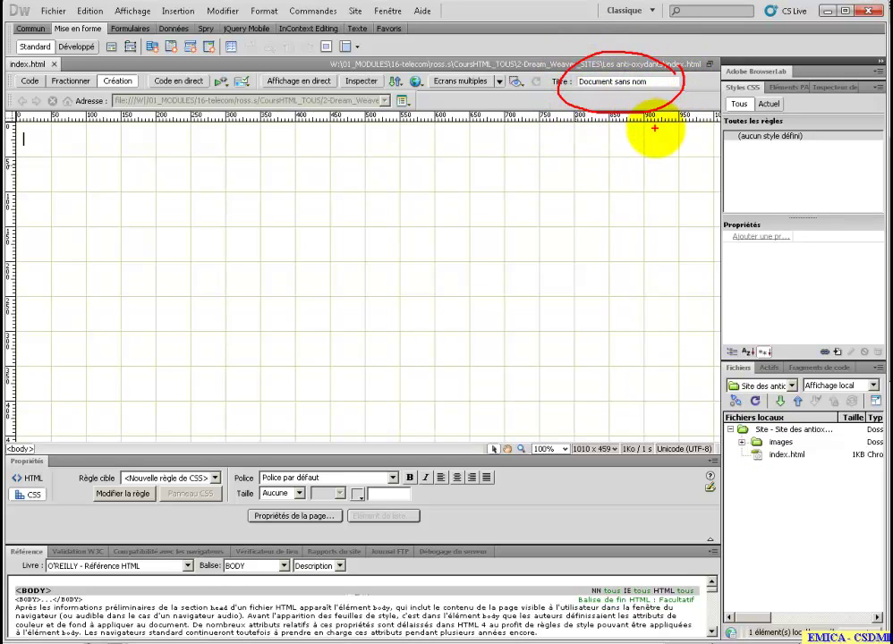
key(Escape)
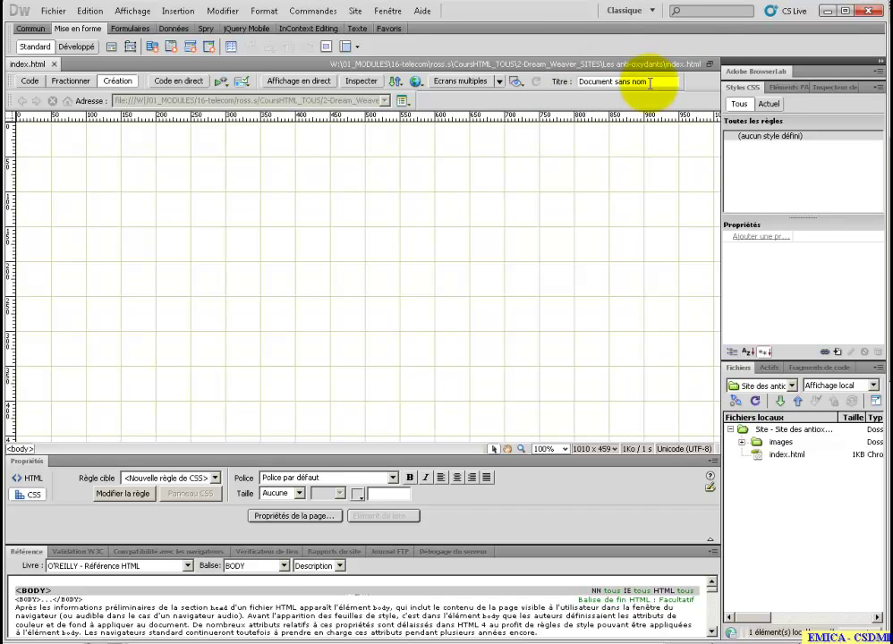
click(654, 82)
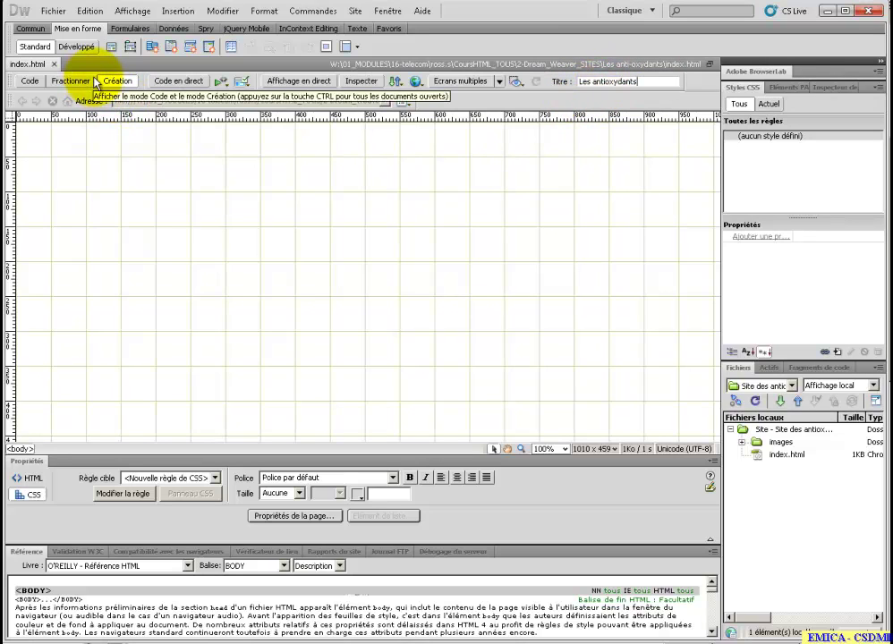
Show index.html in Code view and examine the title tag in the head section.
click(29, 81)
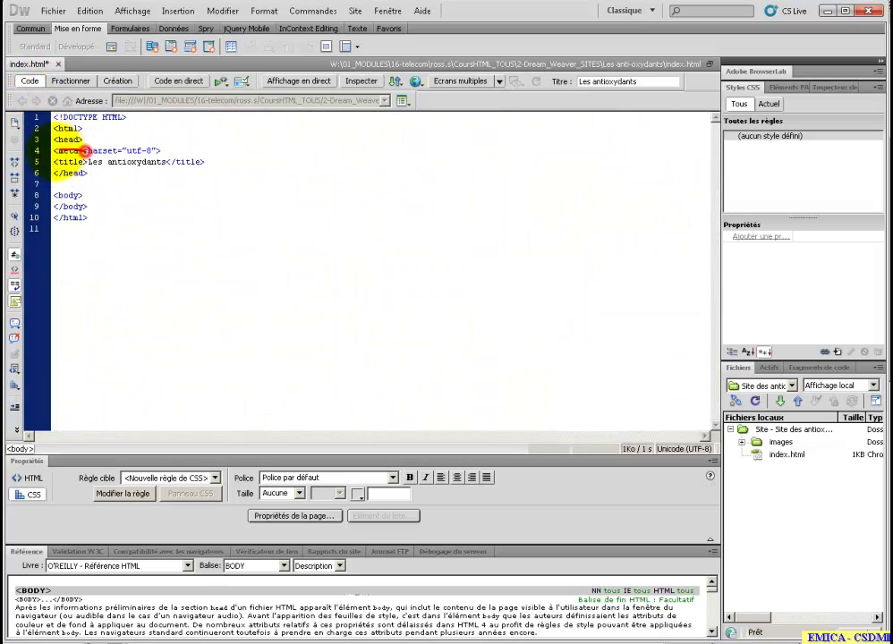
click(51, 166)
mouse_move(54, 166)
mouse_down()
mouse_move(200, 163)
mouse_move(170, 144)
mouse_move(105, 158)
mouse_up()
key(Escape)
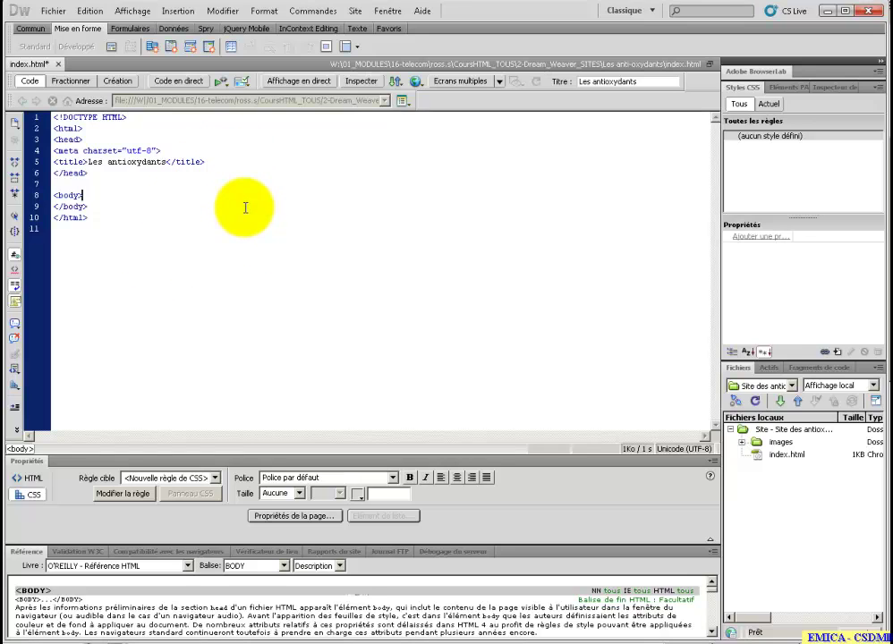
Create a new file named style.css in the site's images folder.
right_click(777, 483)
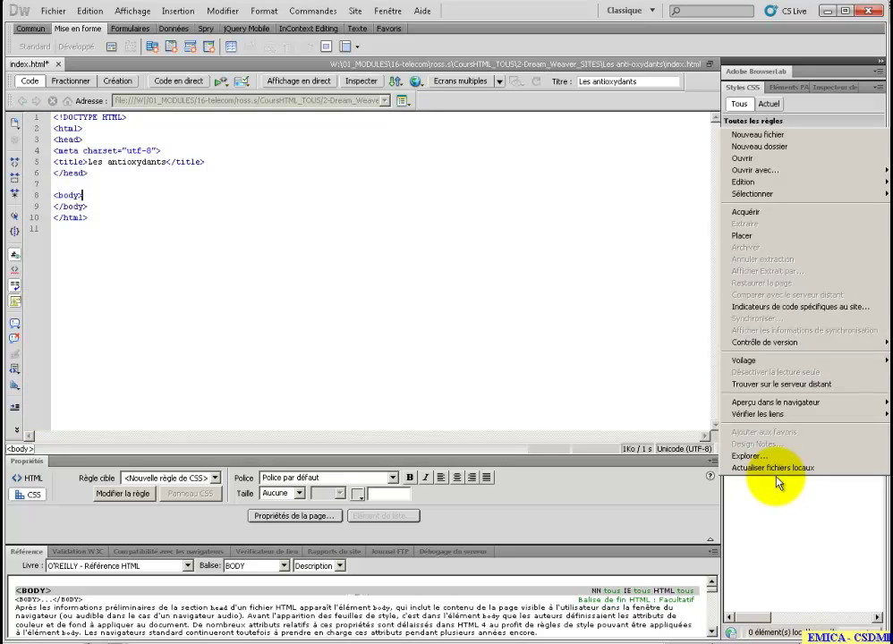
click(829, 142)
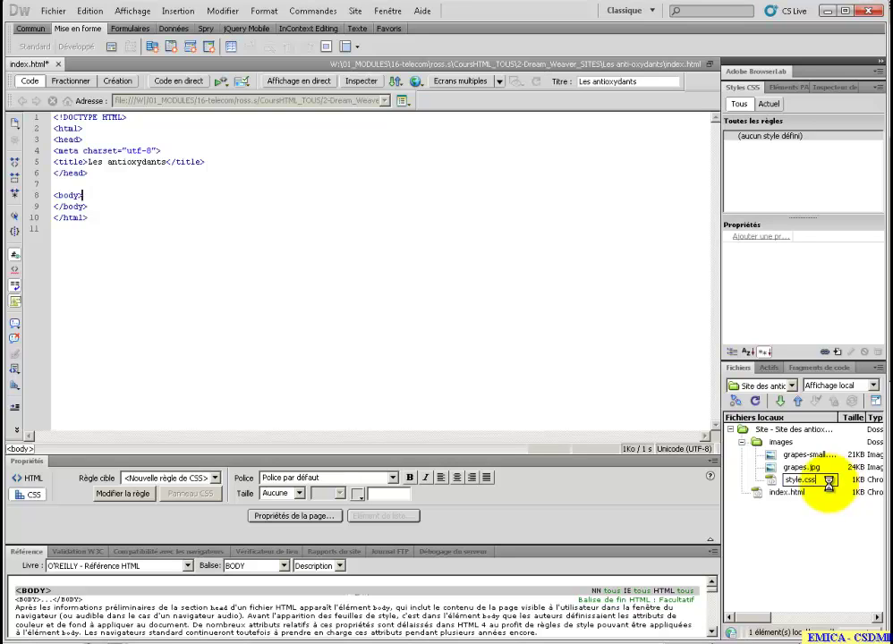
click(825, 480)
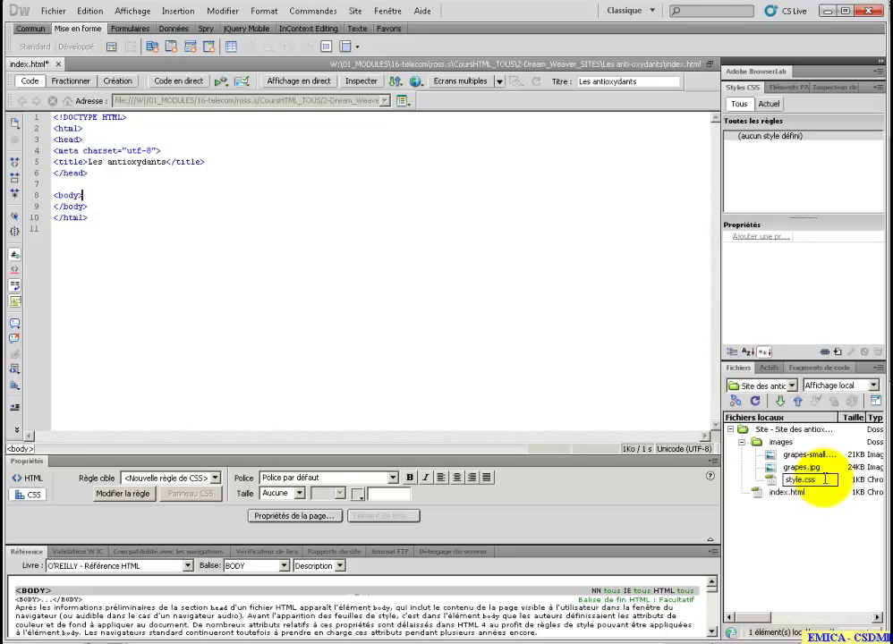
key(Return)
Move style.css out of the images folder into the site's root folder and update its links.
drag(826, 484, 765, 431)
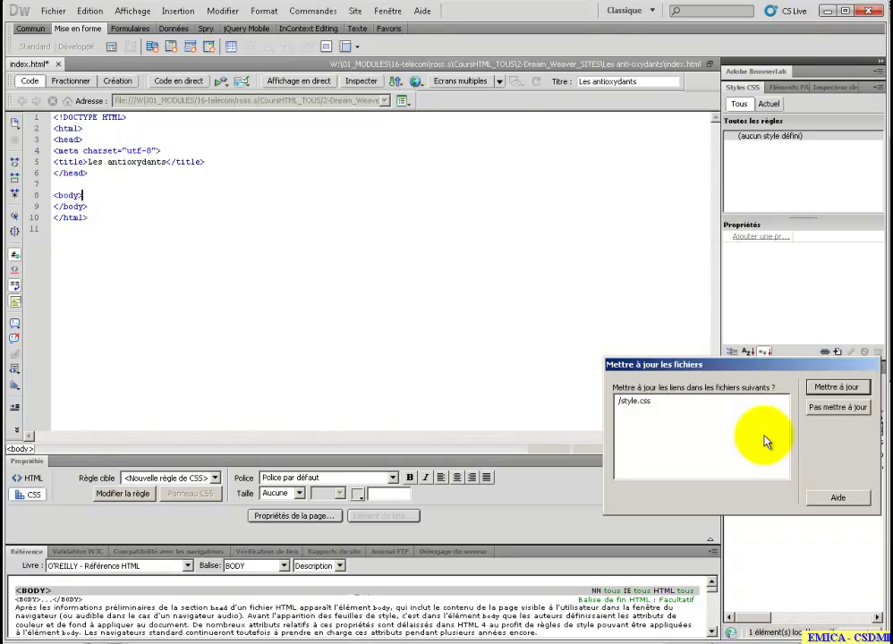
click(837, 388)
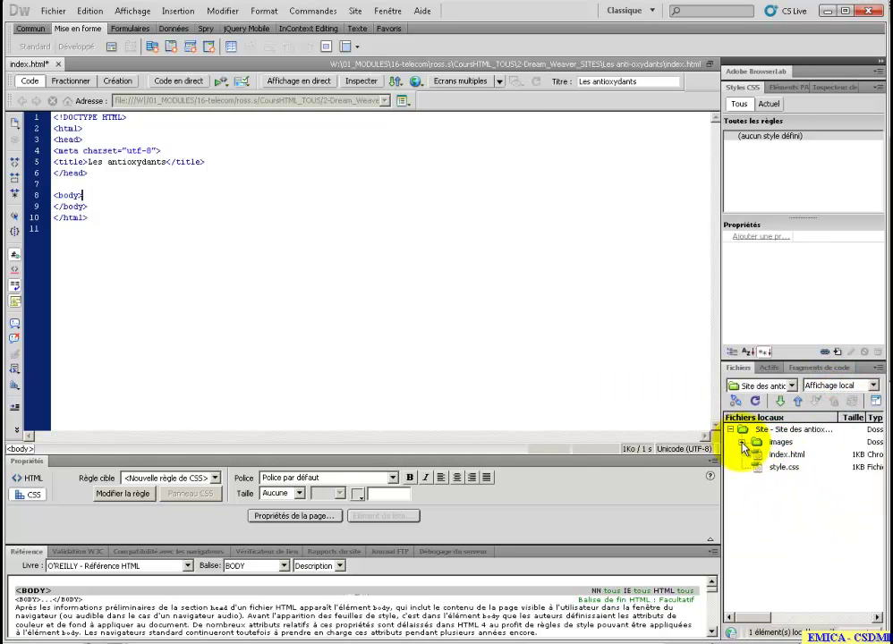
click(775, 455)
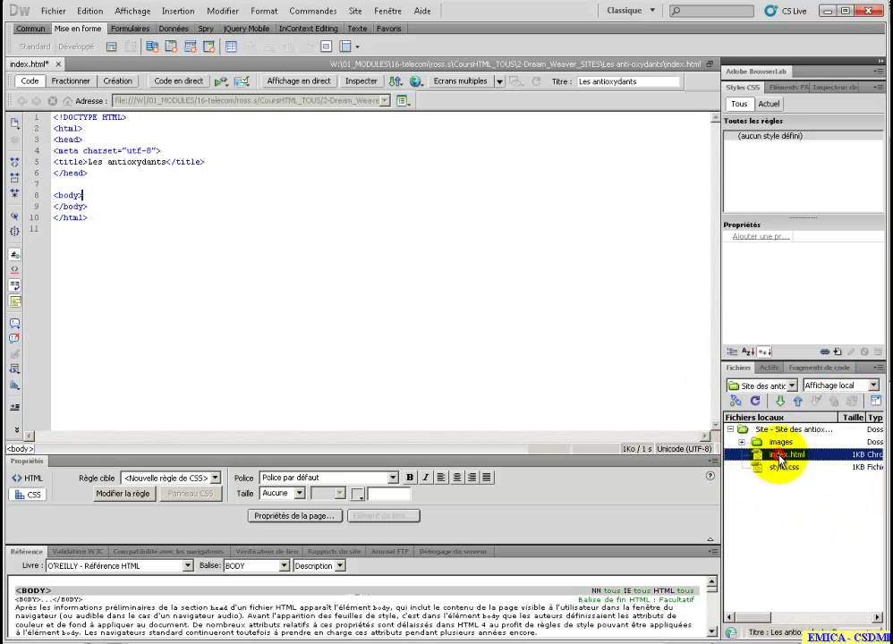
click(784, 469)
click(779, 454)
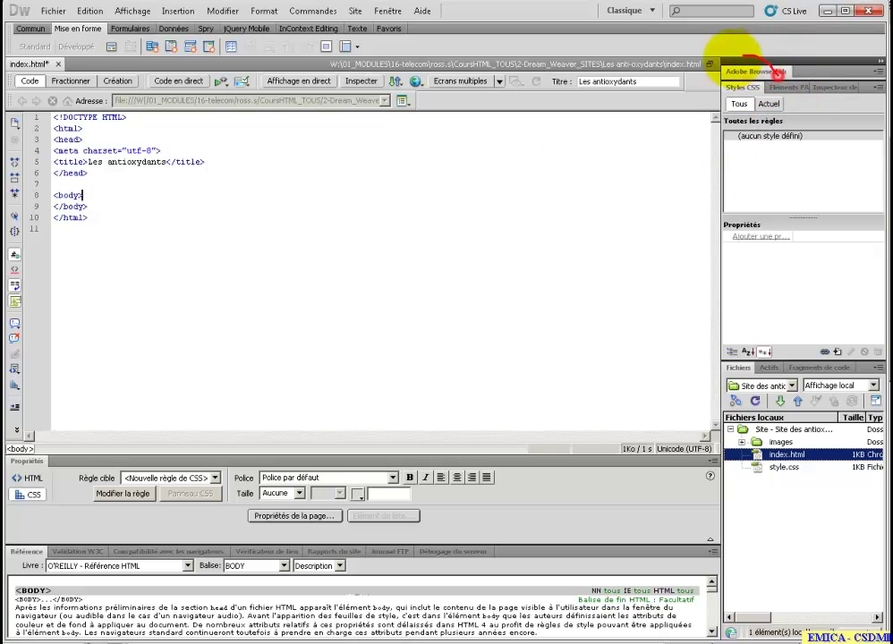
mouse_move(768, 66)
mouse_down()
mouse_move(733, 154)
mouse_move(810, 108)
mouse_up()
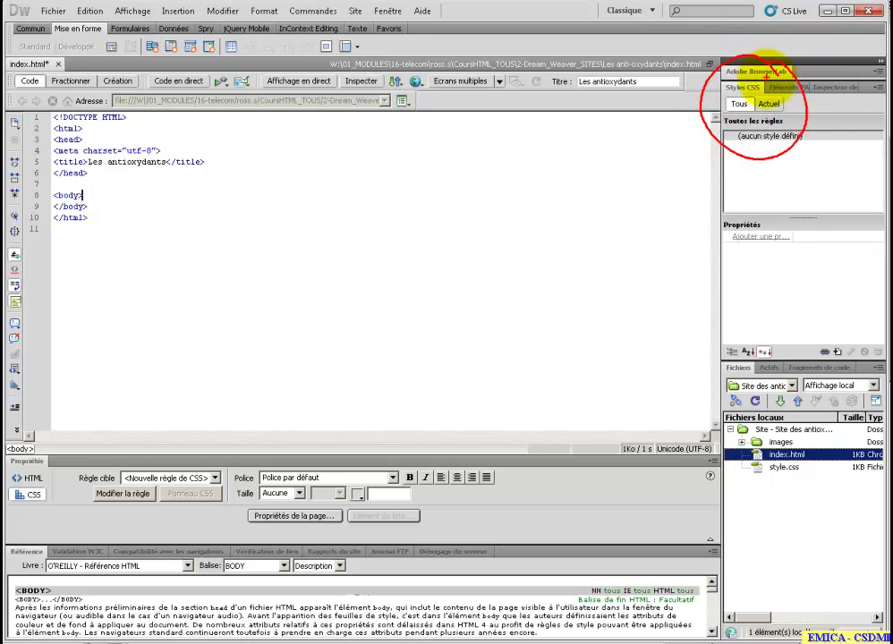
mouse_move(768, 160)
mouse_down()
mouse_move(813, 219)
mouse_move(822, 343)
mouse_up()
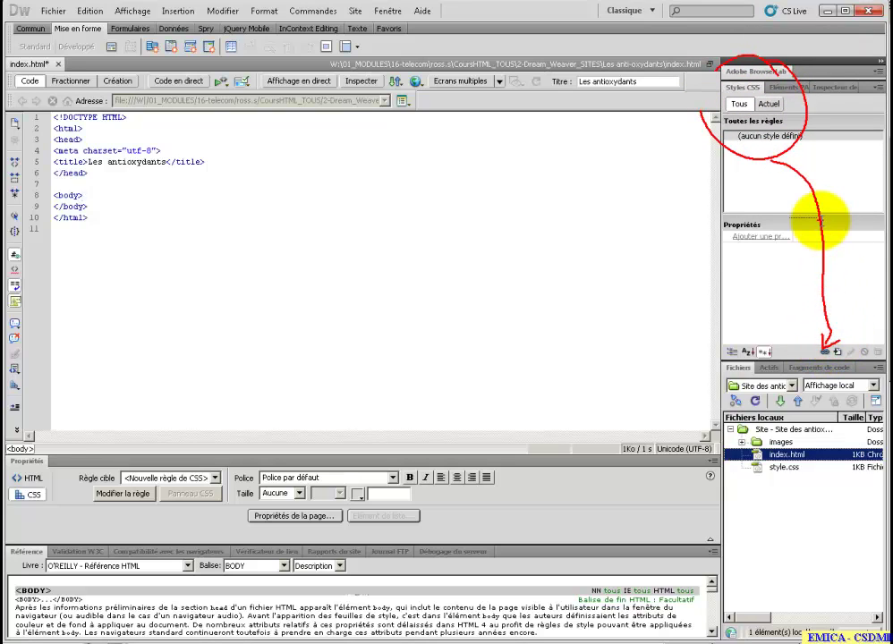
key(Escape)
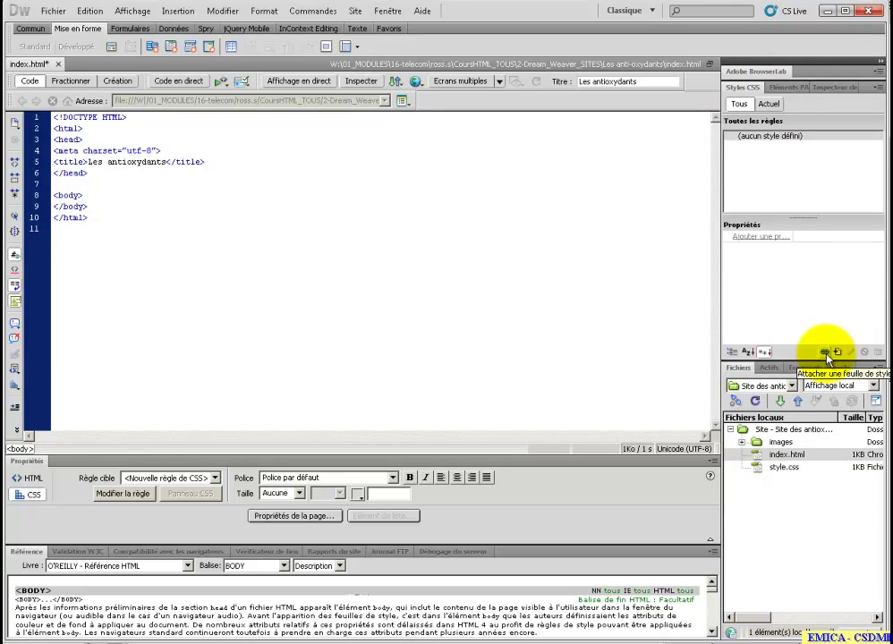
Attach style.css from the site's root folder to index.html as a linked external style sheet, and save the page.
click(827, 356)
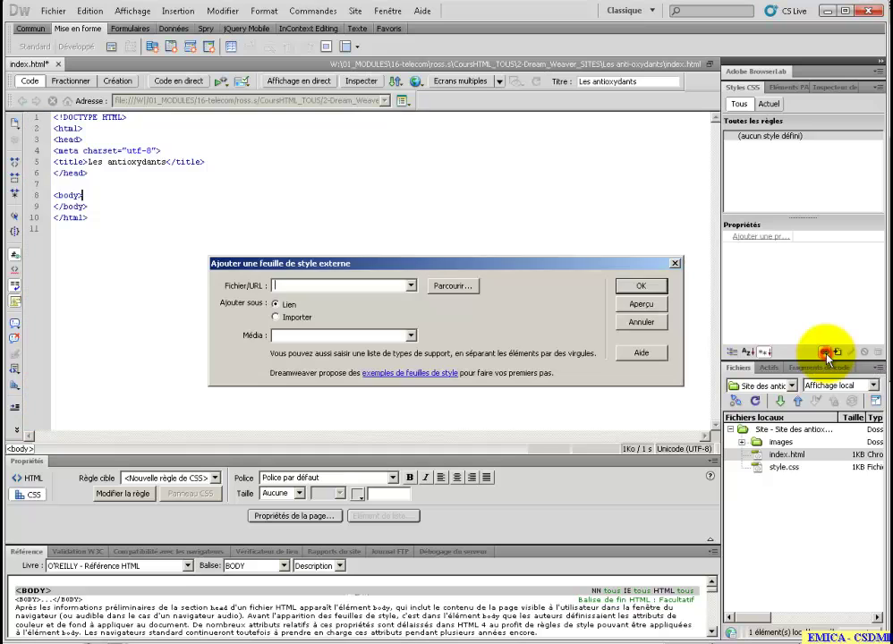
click(443, 287)
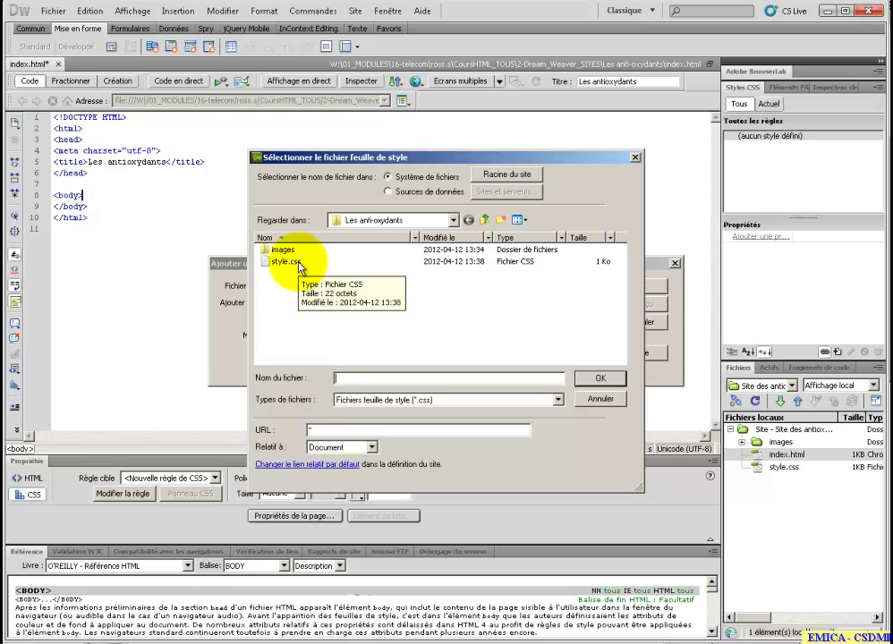
click(299, 263)
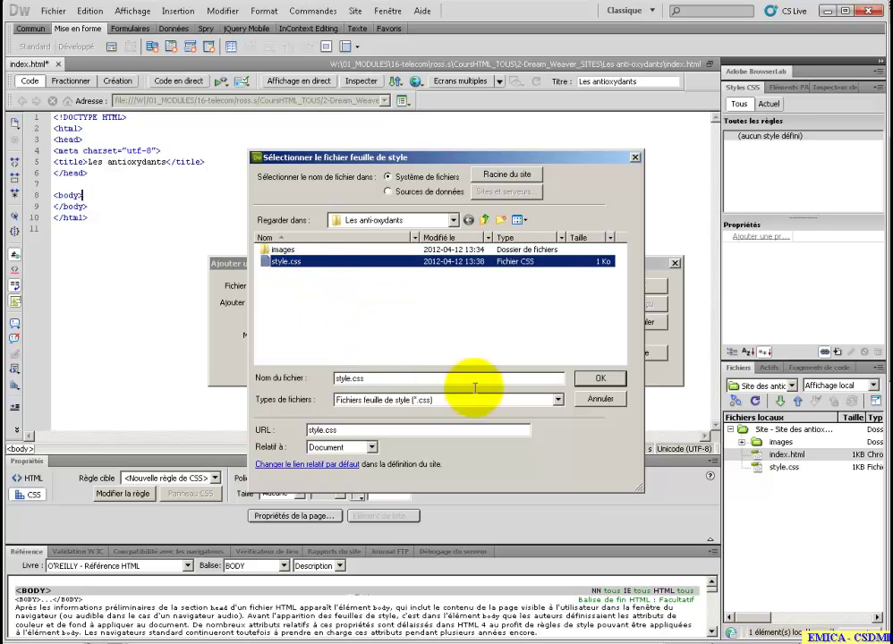
click(601, 379)
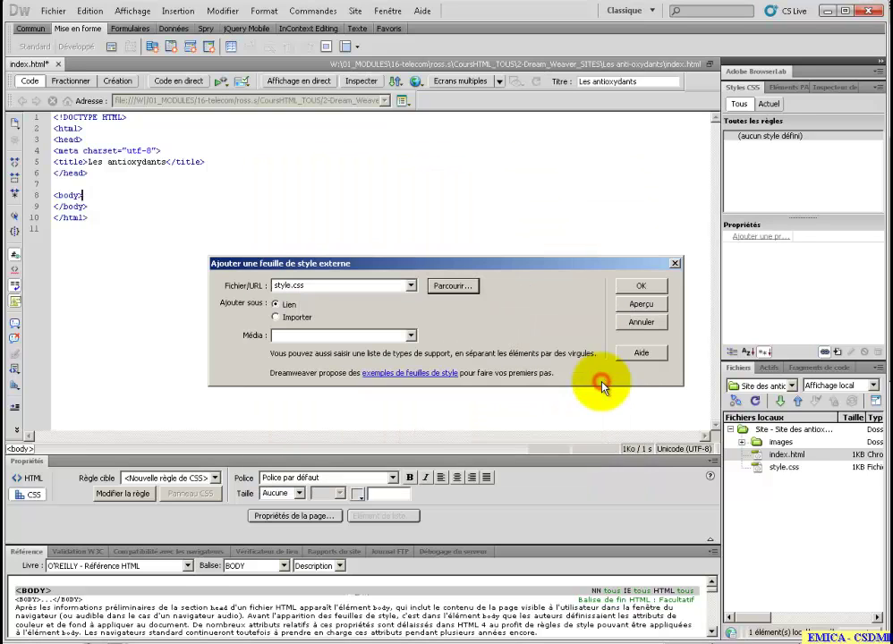
click(638, 286)
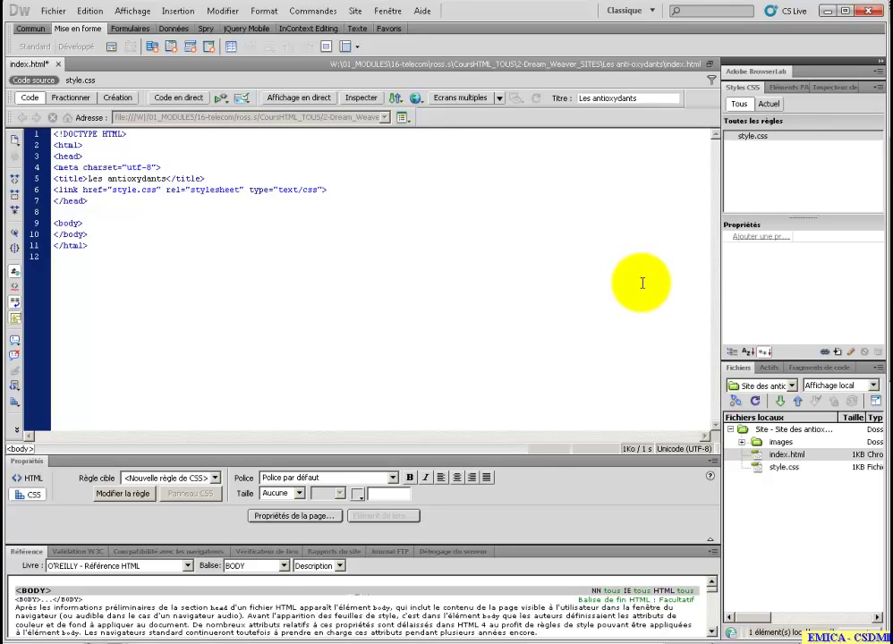
click(638, 263)
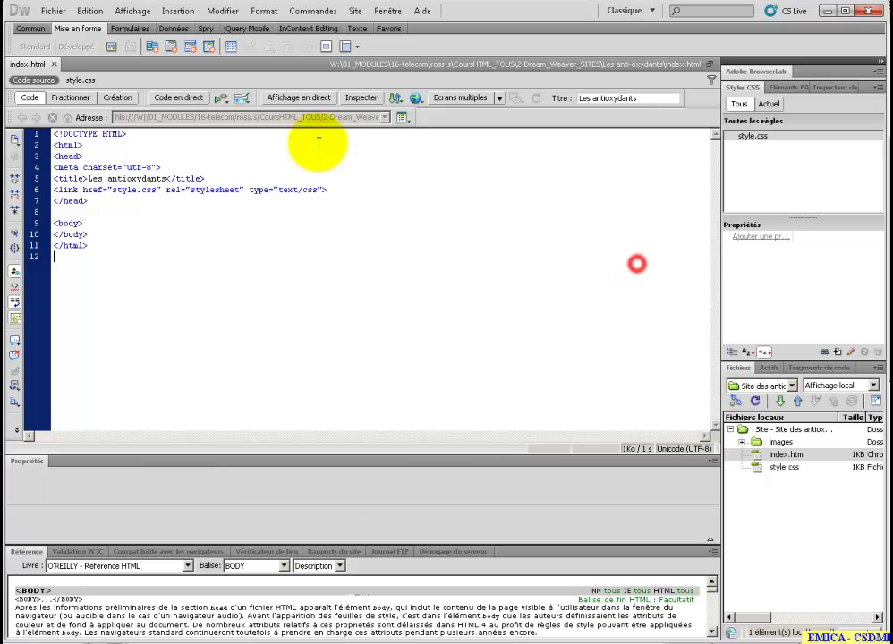
Compare the HTML source of index.html with the attached style.css by alternating between the two related files.
click(77, 80)
click(35, 81)
click(80, 81)
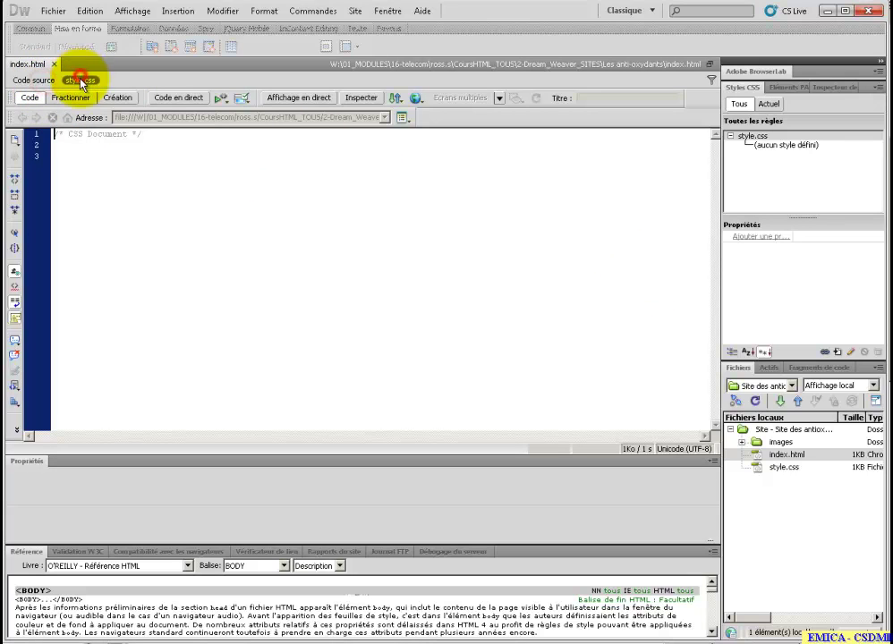
click(34, 80)
click(77, 80)
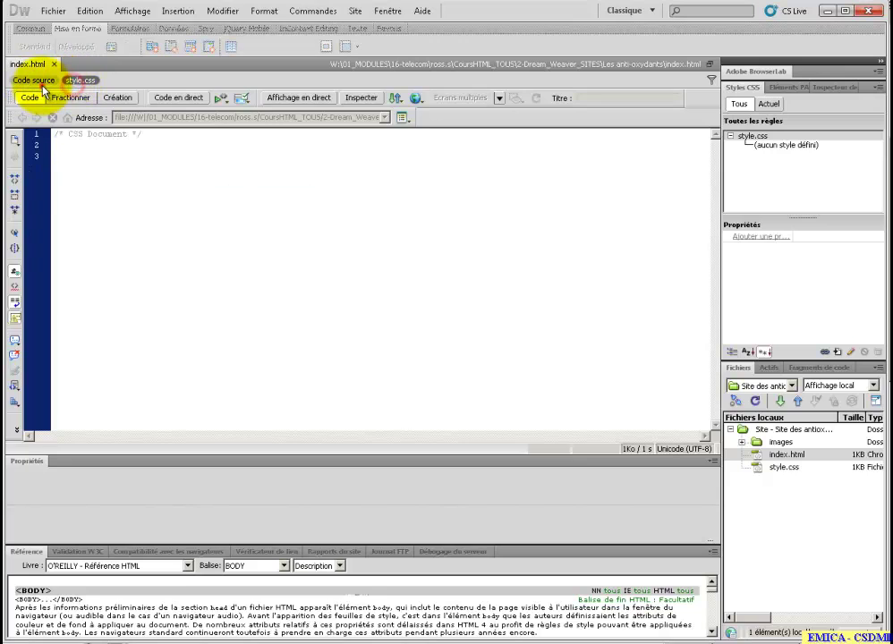
click(37, 81)
click(79, 80)
click(45, 81)
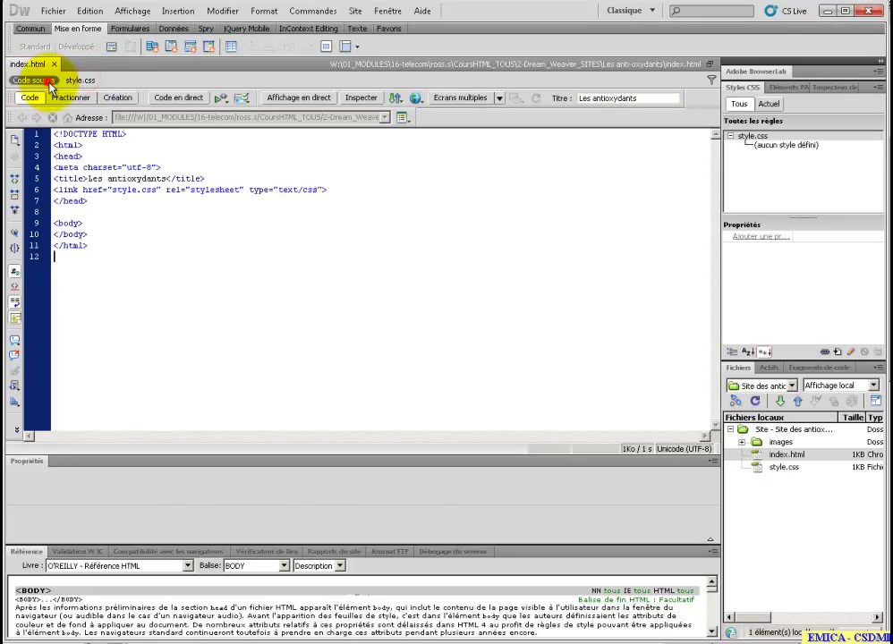
Display index.html in split code and design view, and show the attached style.css beside the design.
click(70, 98)
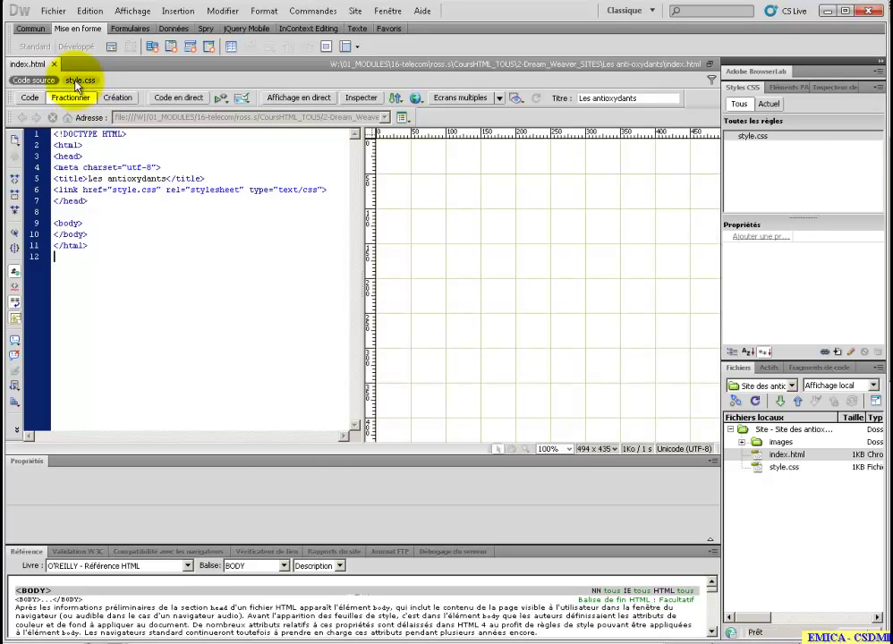
click(79, 81)
click(34, 80)
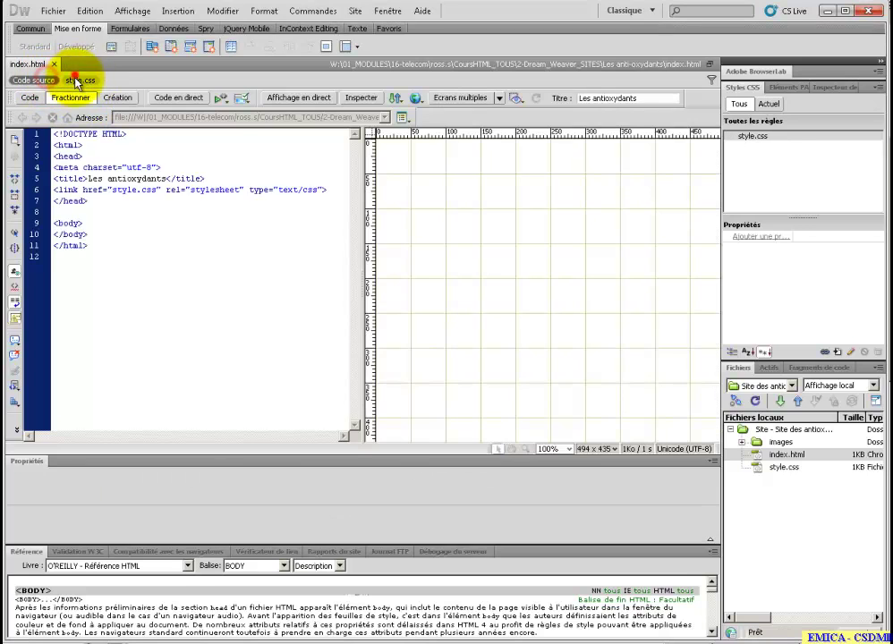
click(80, 81)
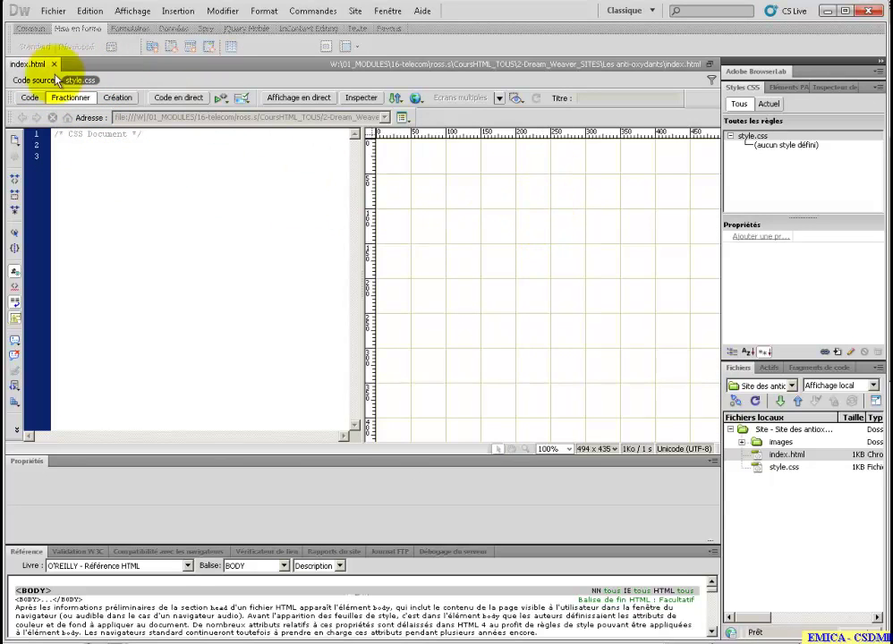
Preview the page in Live view, and return to the editable split view.
click(179, 98)
click(282, 97)
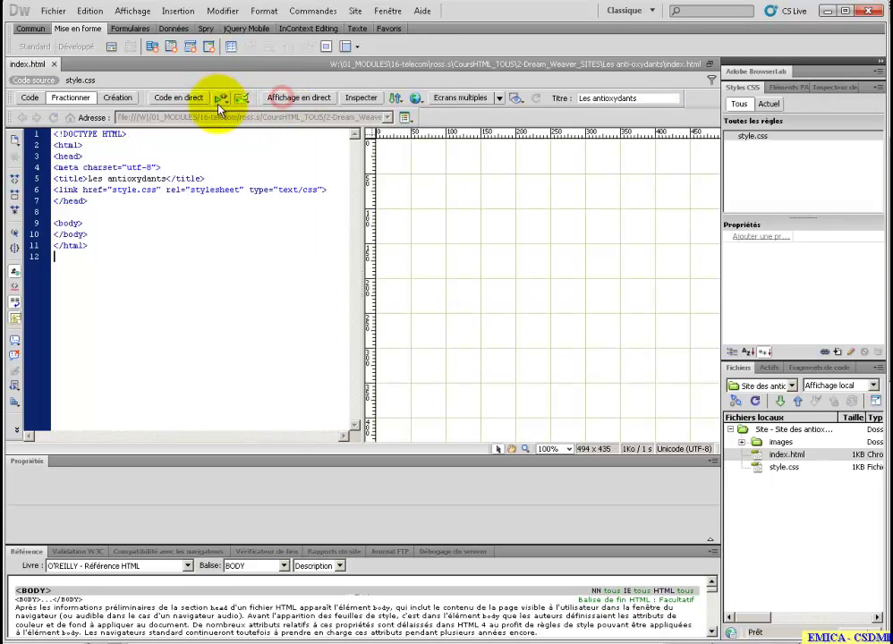
click(278, 97)
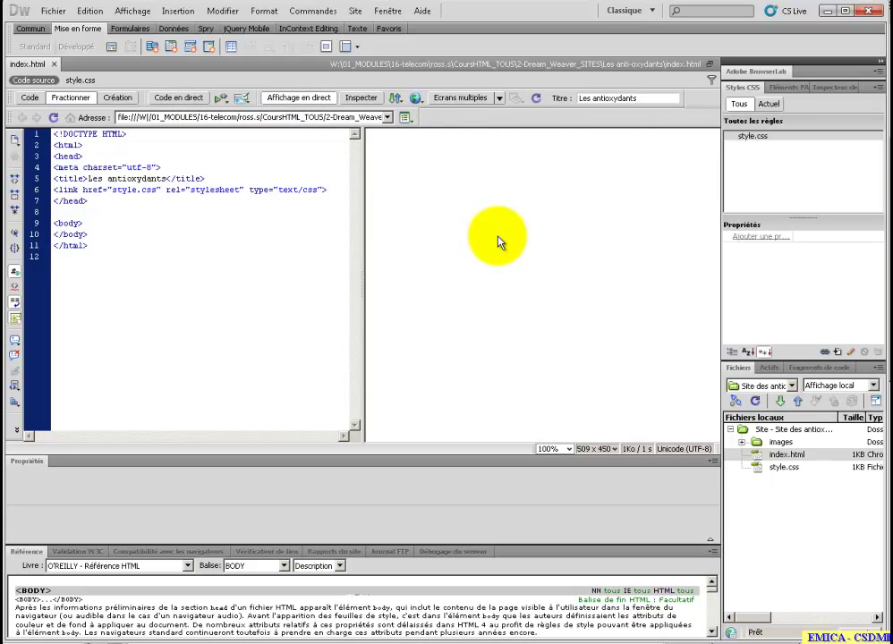
click(471, 191)
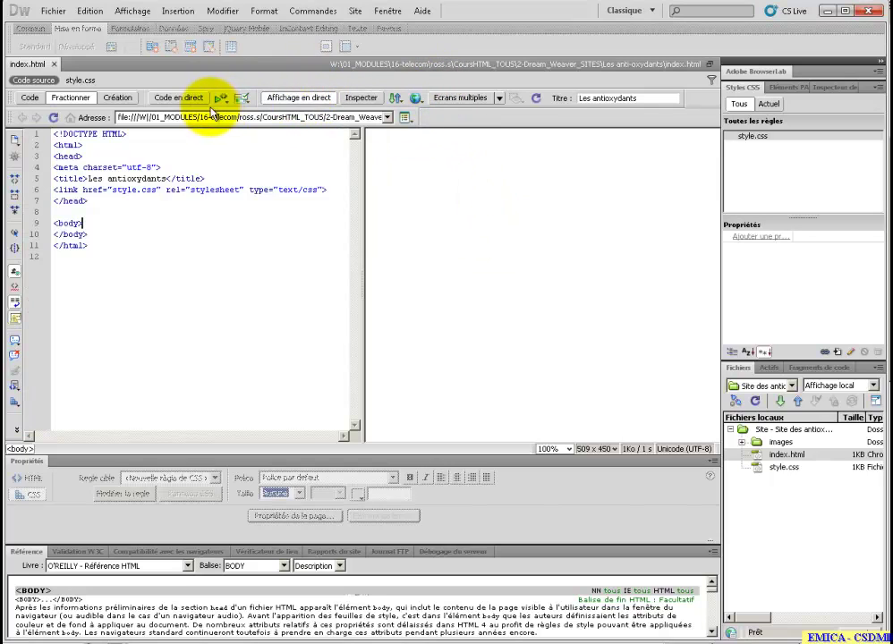
click(288, 100)
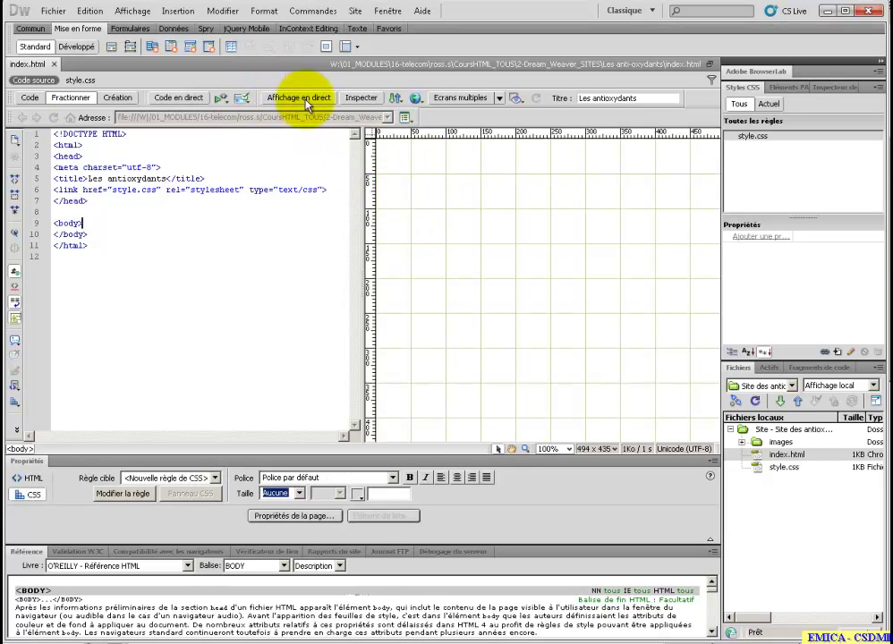
Enter the test text "asgasgasgasg" in the design view and check how it appears in the body code.
click(390, 192)
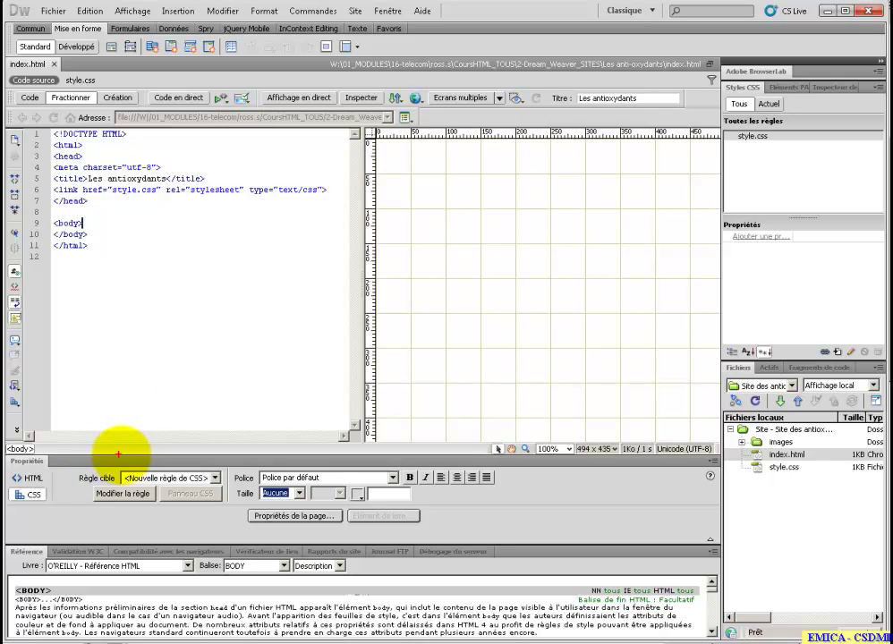
mouse_move(130, 457)
mouse_down()
mouse_move(67, 452)
mouse_move(60, 528)
mouse_move(391, 522)
mouse_move(564, 437)
mouse_move(161, 414)
mouse_up()
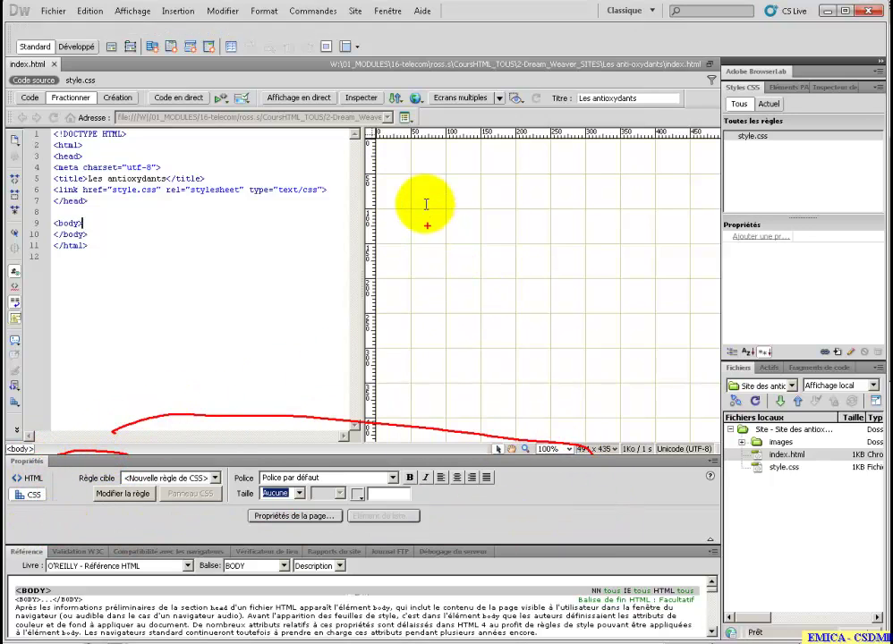
click(412, 179)
text(asgasgasgasg)
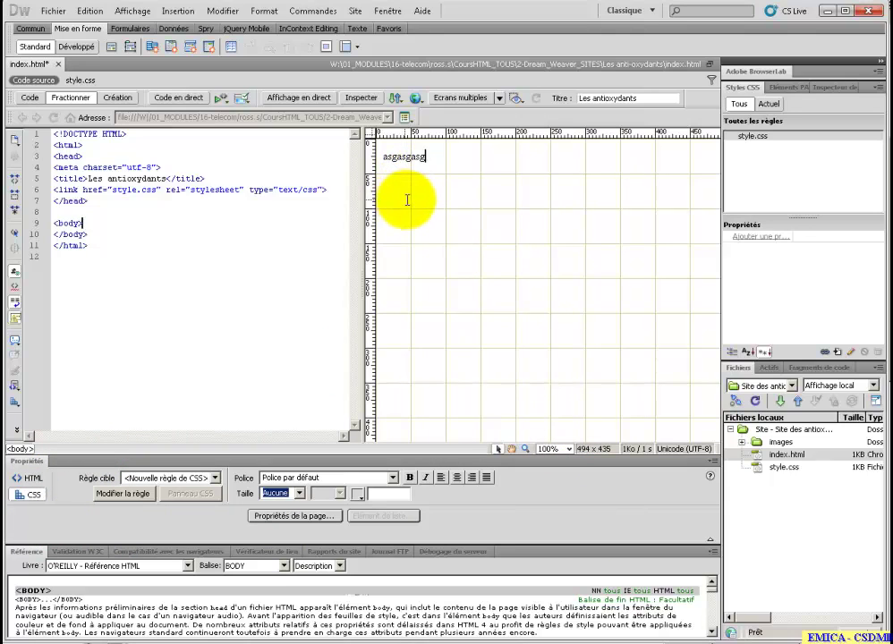
double_click(423, 161)
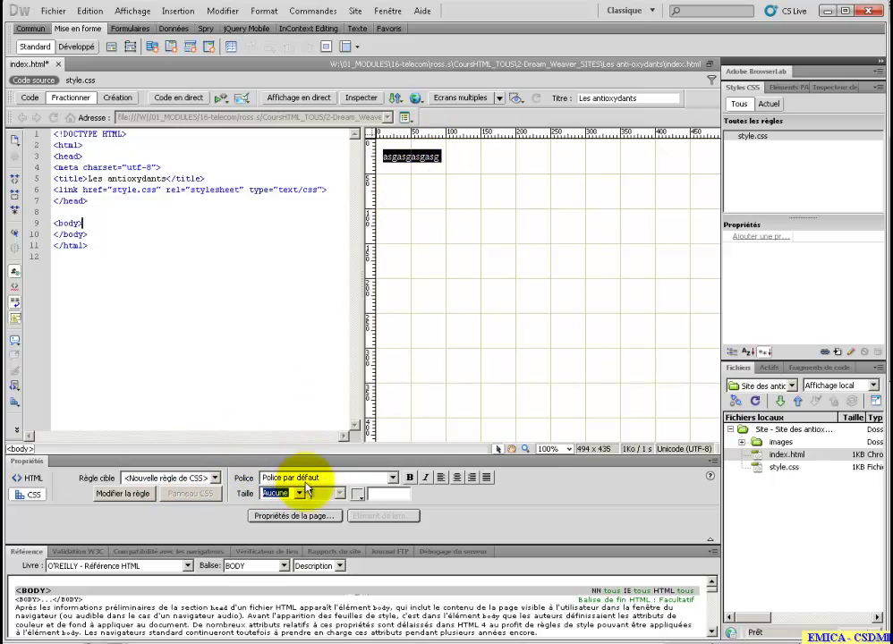
click(466, 185)
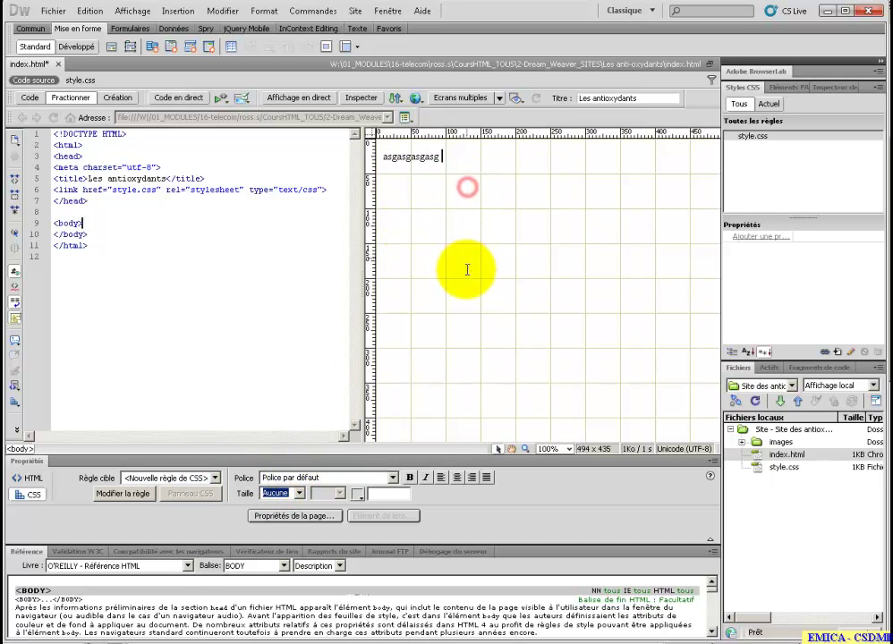
click(320, 283)
click(471, 233)
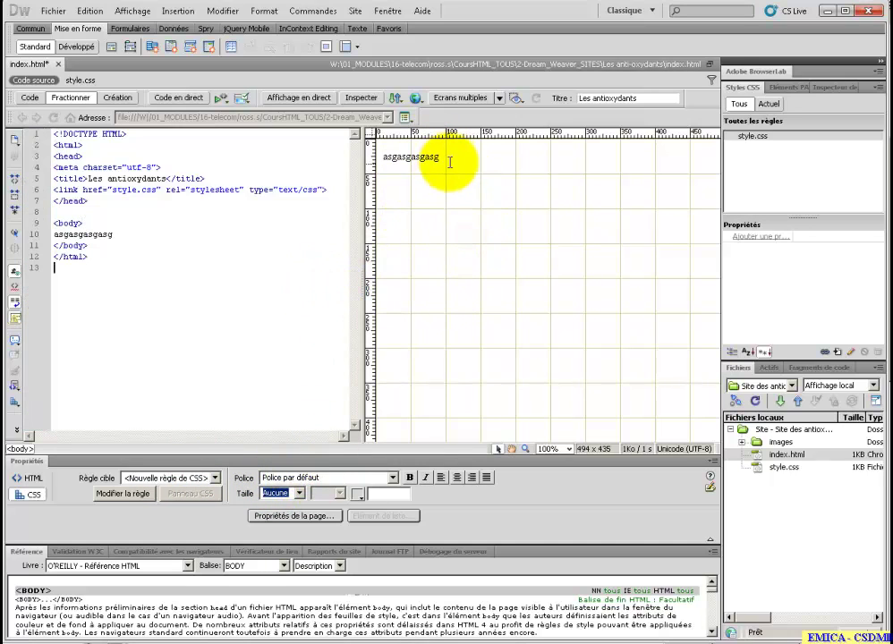
Delete the test text from the page body in the design view.
drag(448, 158, 411, 166)
double_click(409, 168)
key(Delete)
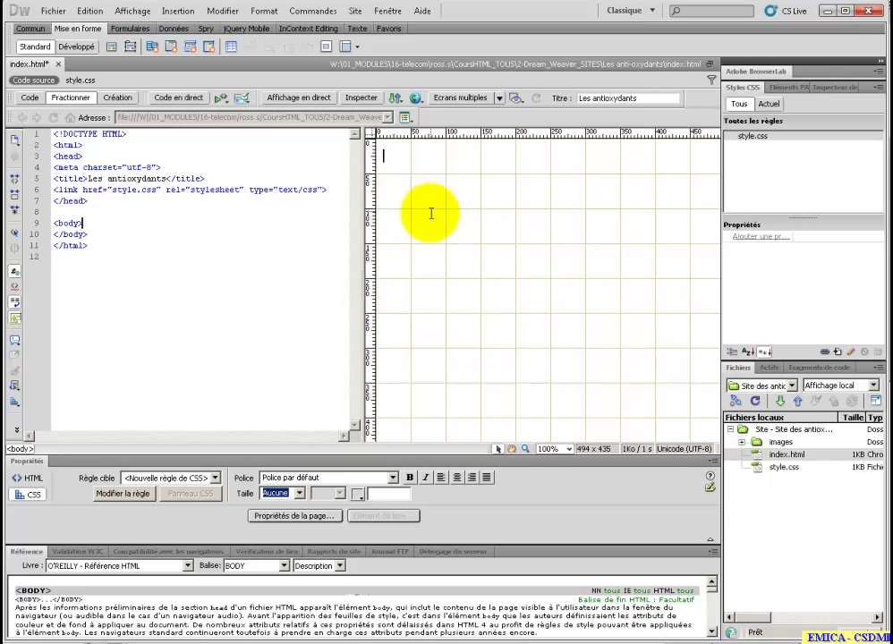
Save index.html with its empty body and place the cursor back in the design view.
click(53, 11)
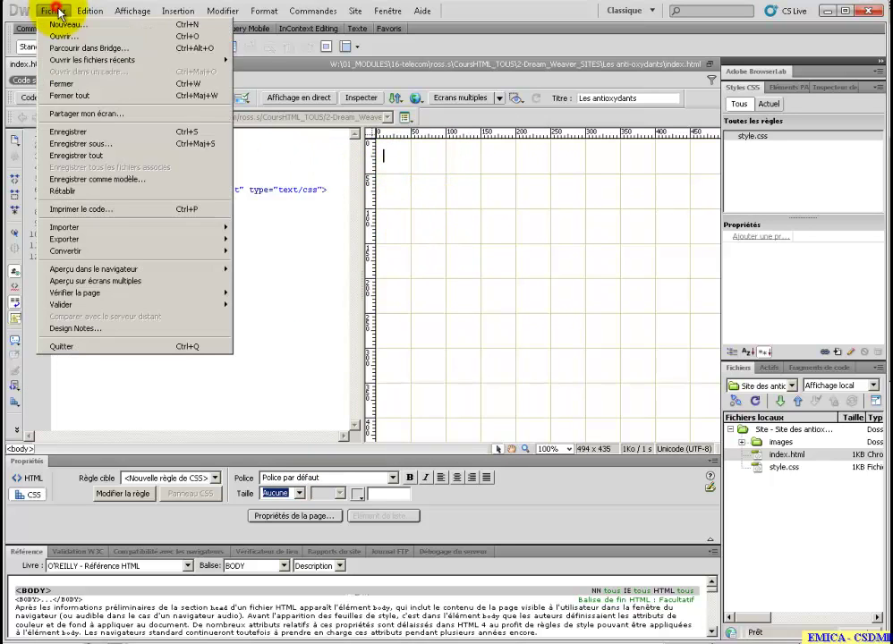
click(88, 135)
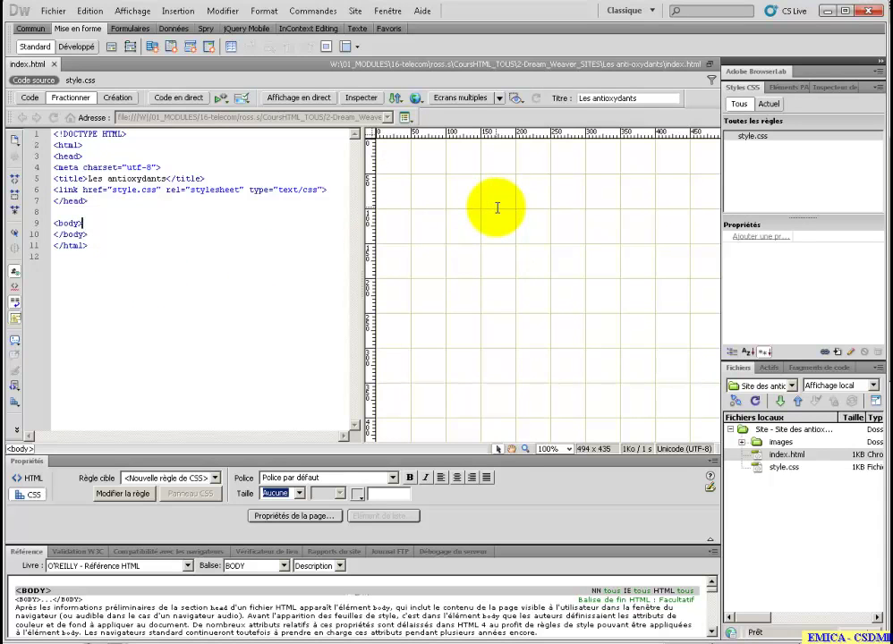
click(492, 214)
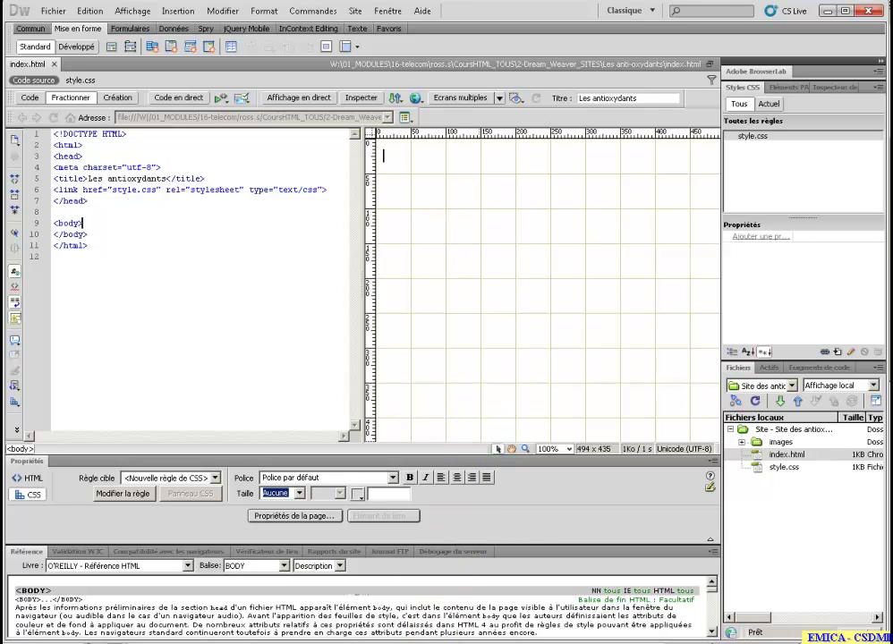
Switch to the layout drawing in Autodesk SketchBook Express and label the blue frame "conteneur" in blue freehand with a leader line.
key(alt+Tab)
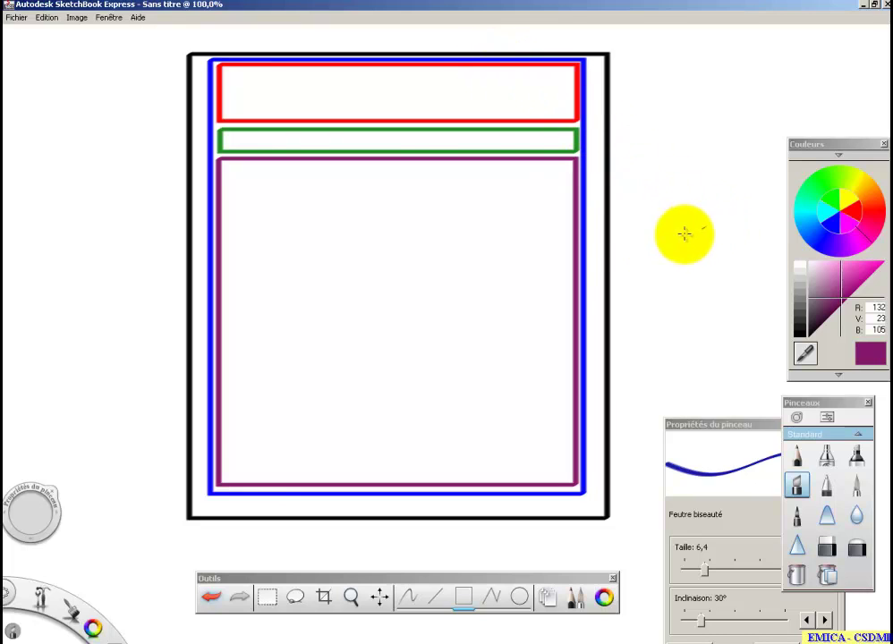
click(834, 229)
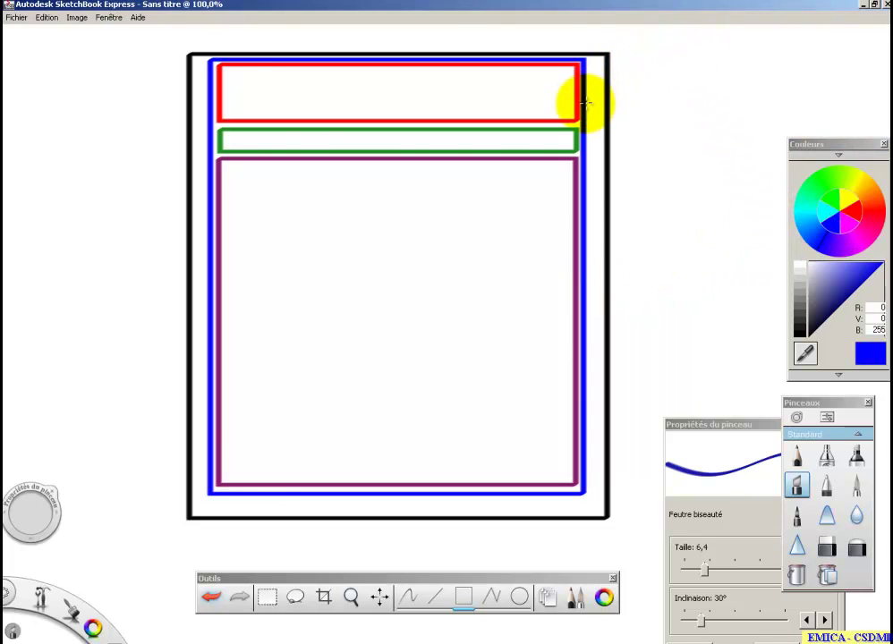
drag(585, 111, 633, 73)
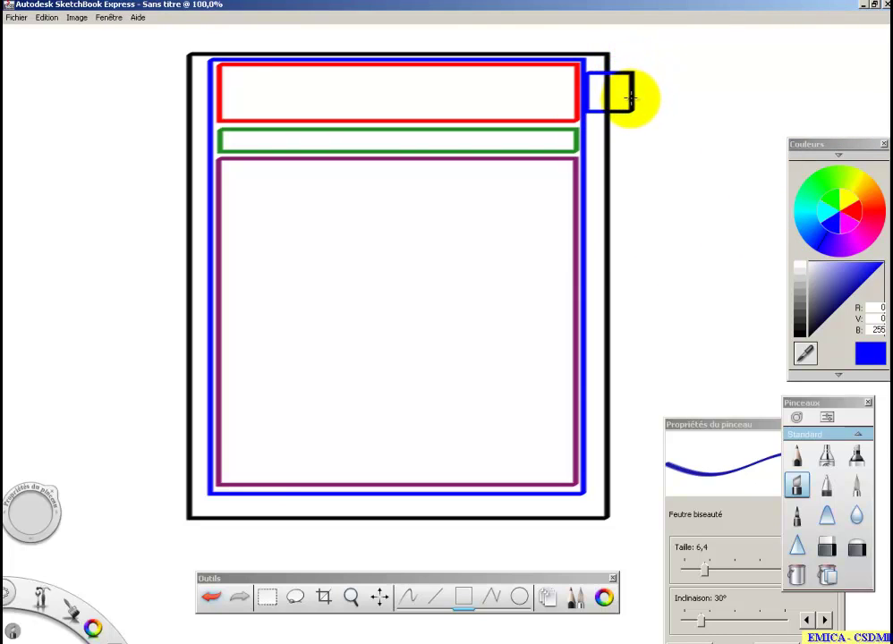
key(ctrl+z)
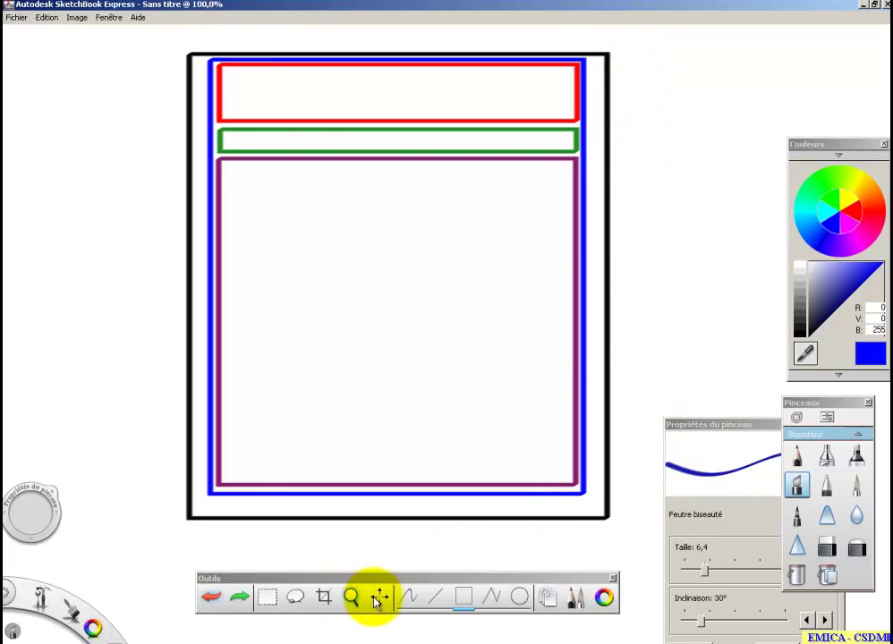
click(409, 597)
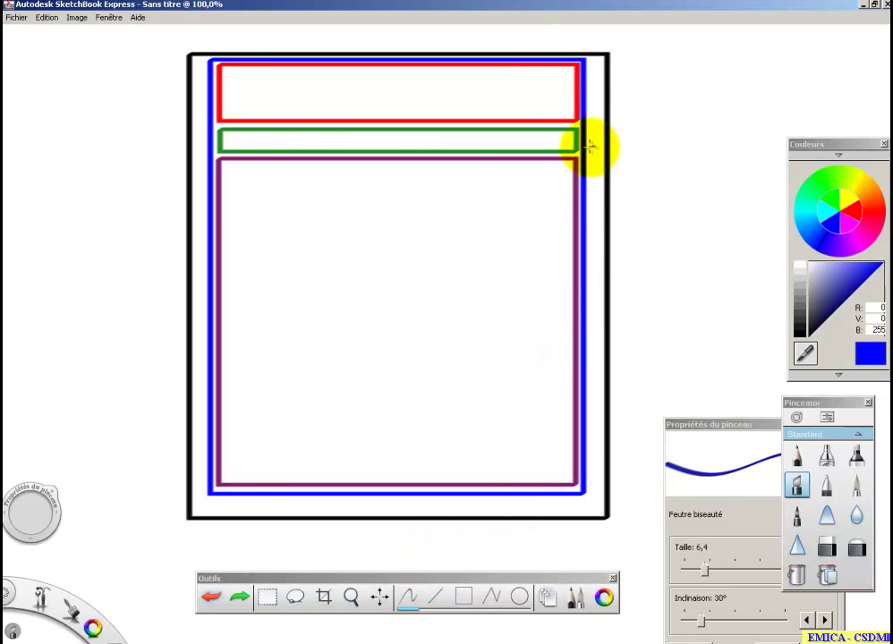
mouse_move(584, 155)
mouse_down()
mouse_move(591, 137)
mouse_move(641, 111)
mouse_move(649, 122)
mouse_move(684, 77)
mouse_move(677, 89)
mouse_move(691, 100)
mouse_move(721, 87)
mouse_move(732, 98)
mouse_move(780, 56)
mouse_up()
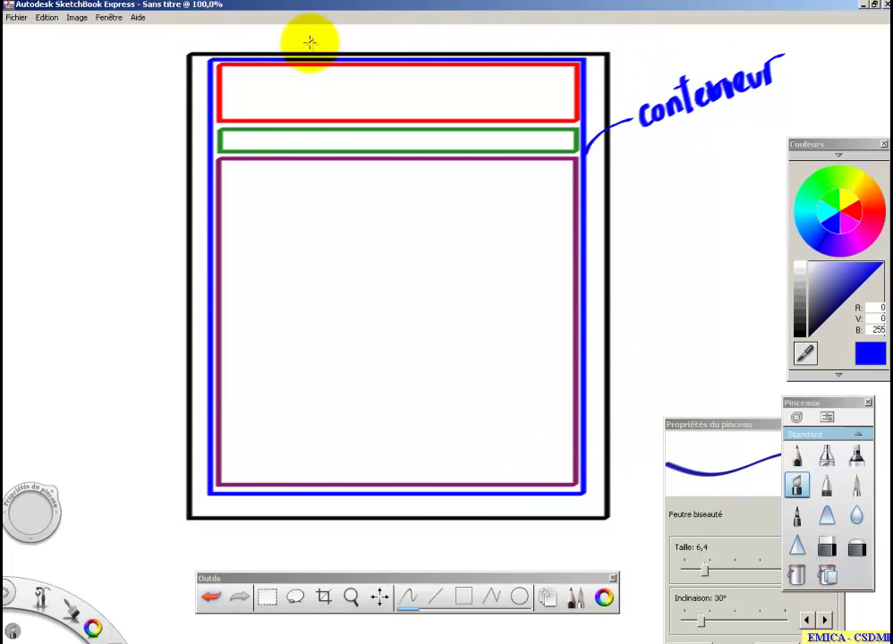
Mark the container's width as "960" between two blue arrows above the drawing and scribble zigzags in both side margins.
mouse_move(338, 37)
mouse_down()
mouse_move(298, 38)
mouse_move(308, 47)
mouse_move(342, 37)
mouse_up()
mouse_move(419, 35)
mouse_down()
mouse_move(447, 32)
mouse_move(452, 41)
mouse_up()
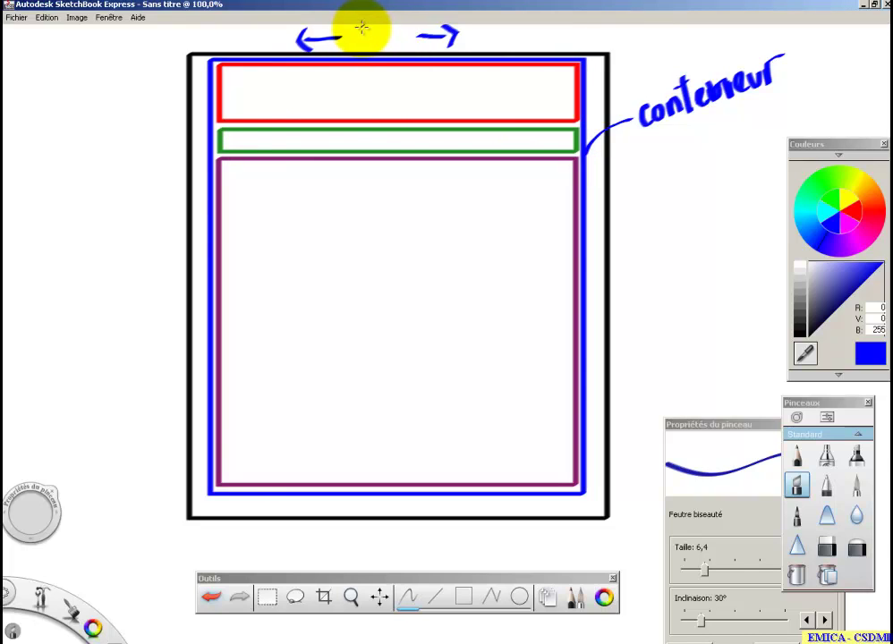
mouse_move(358, 27)
mouse_down()
mouse_move(363, 46)
mouse_move(375, 32)
mouse_move(393, 44)
mouse_move(399, 24)
mouse_up()
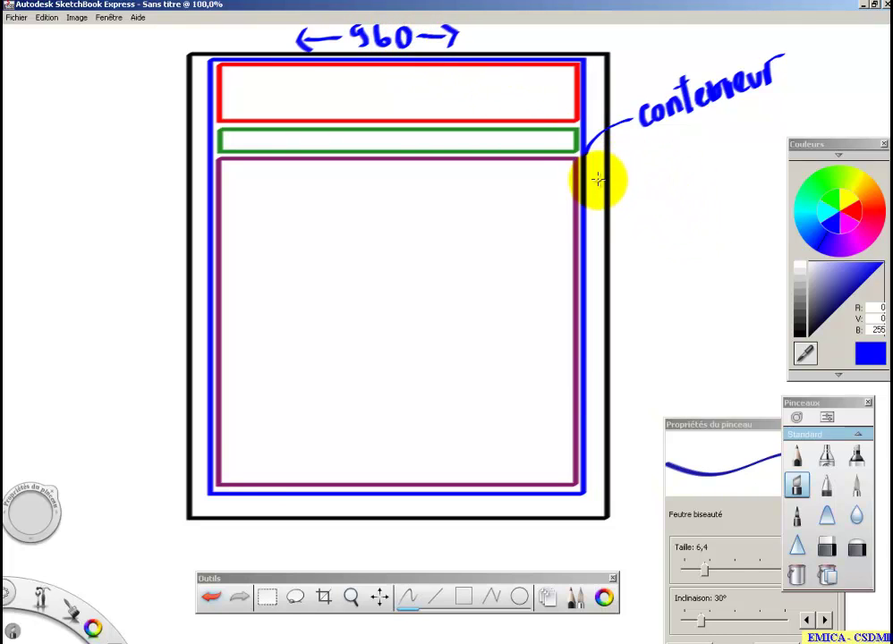
drag(595, 173, 598, 224)
drag(196, 159, 199, 224)
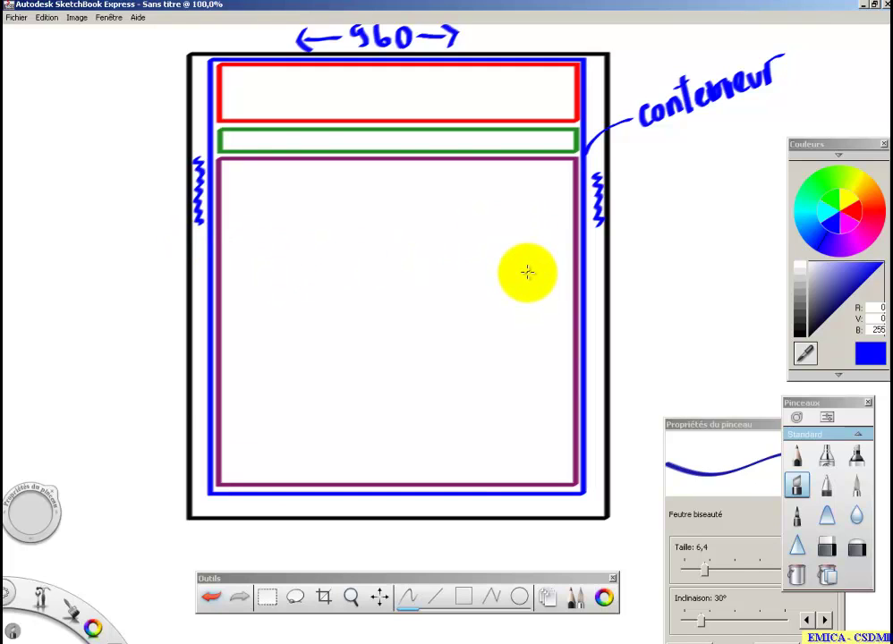
Label the red block "barre titre" in red freehand with a leader line and sketch a filled blob in its upper-left corner.
click(856, 219)
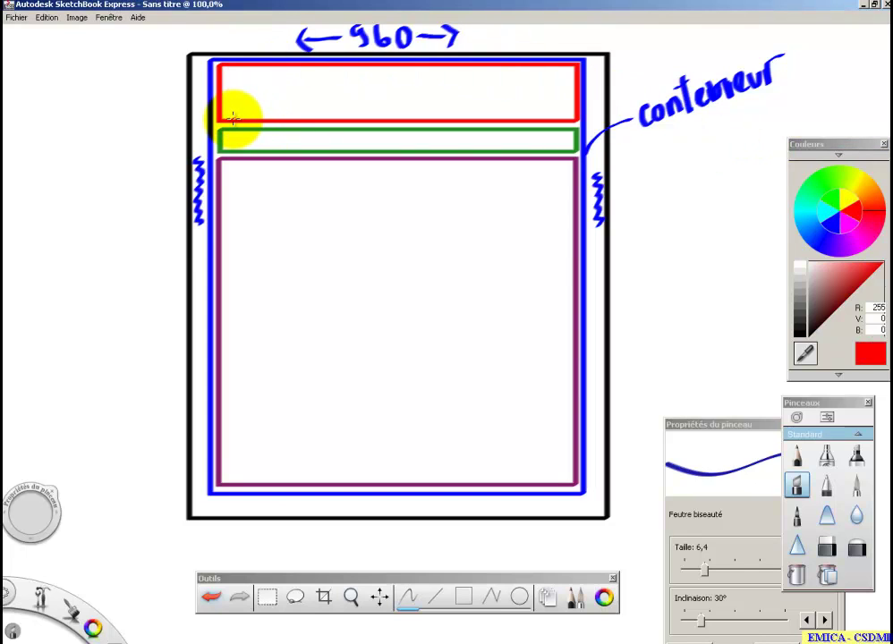
drag(233, 118, 248, 109)
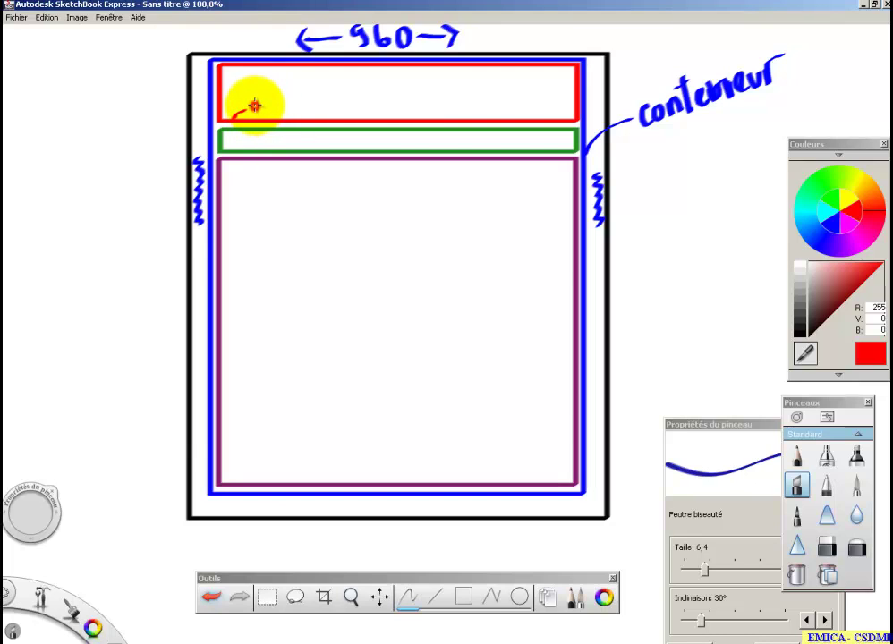
mouse_move(255, 106)
mouse_down()
mouse_move(349, 114)
mouse_move(355, 100)
mouse_move(385, 100)
mouse_move(391, 110)
mouse_up()
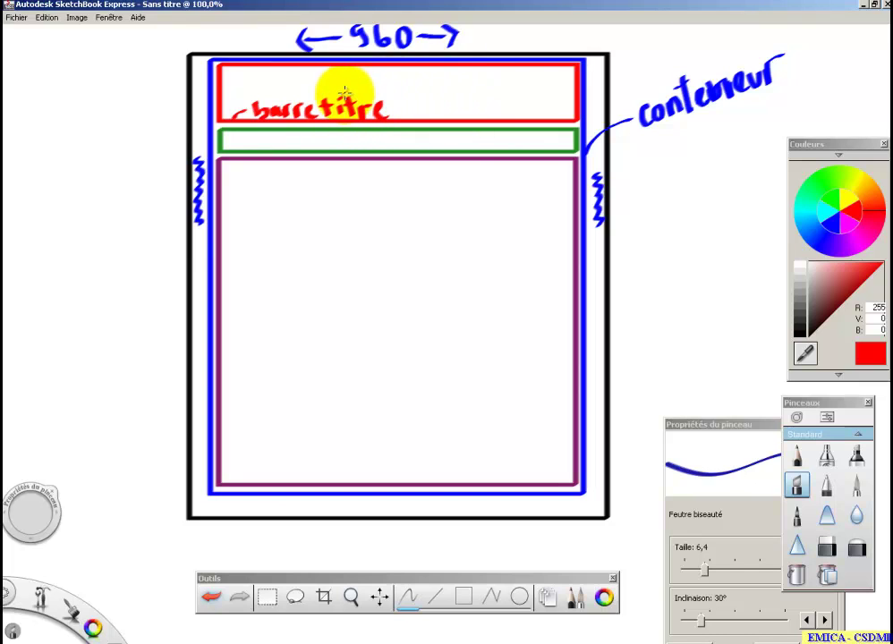
mouse_move(238, 72)
mouse_down()
mouse_move(235, 86)
mouse_move(247, 96)
mouse_move(240, 80)
mouse_up()
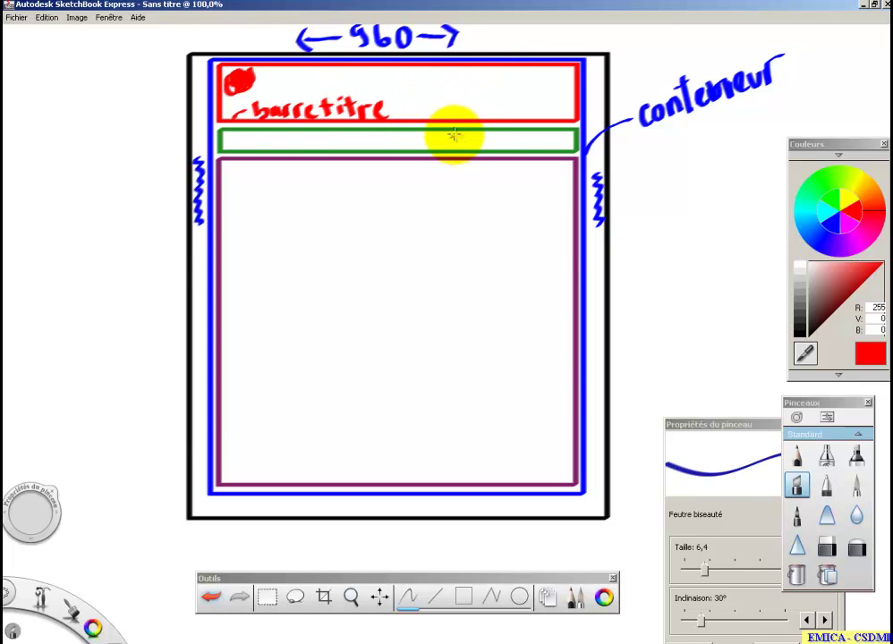
Label the green block "barre menu" in dark green freehand with a short leader line.
click(810, 188)
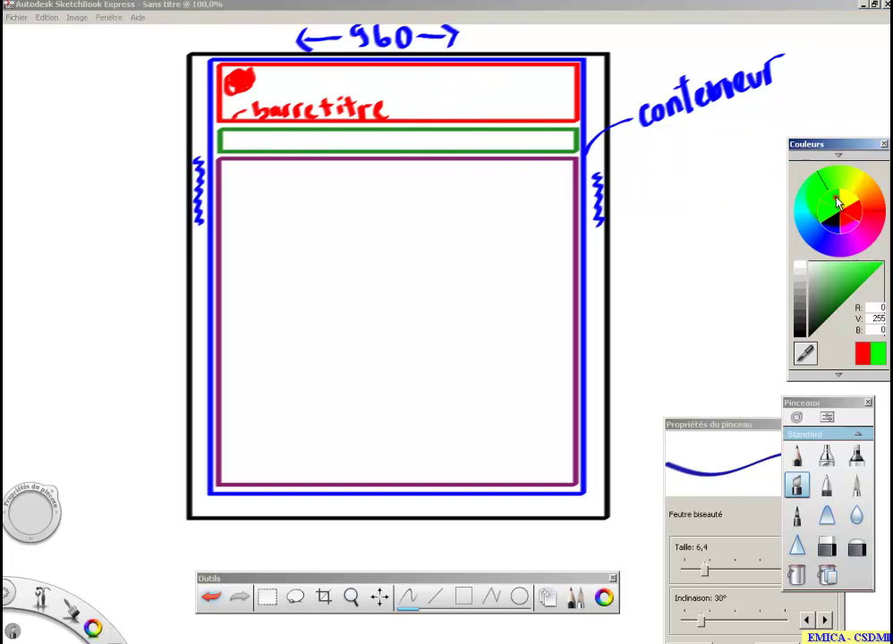
click(841, 288)
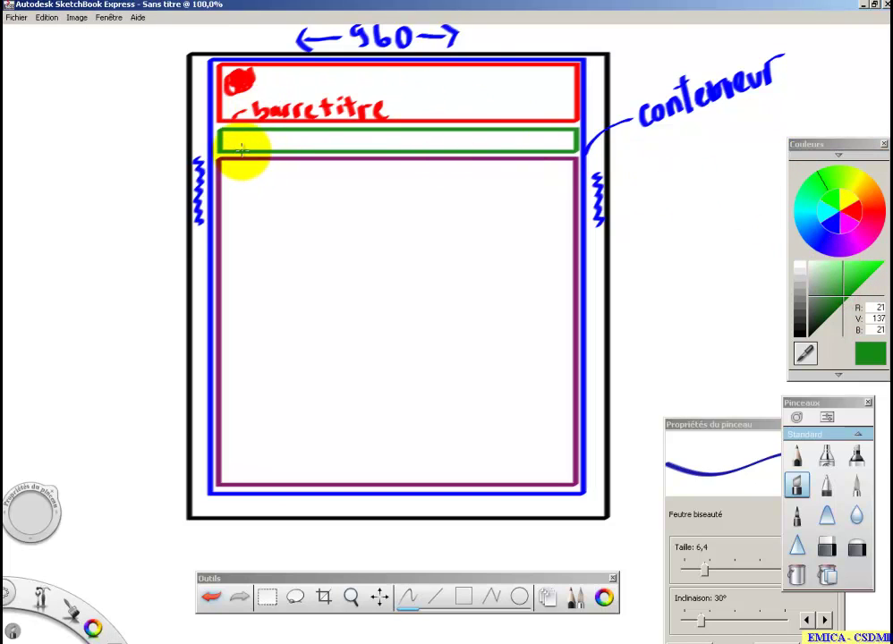
mouse_move(240, 150)
mouse_down()
mouse_move(268, 140)
mouse_move(303, 148)
mouse_move(319, 138)
mouse_move(369, 146)
mouse_move(376, 139)
mouse_move(399, 149)
mouse_up()
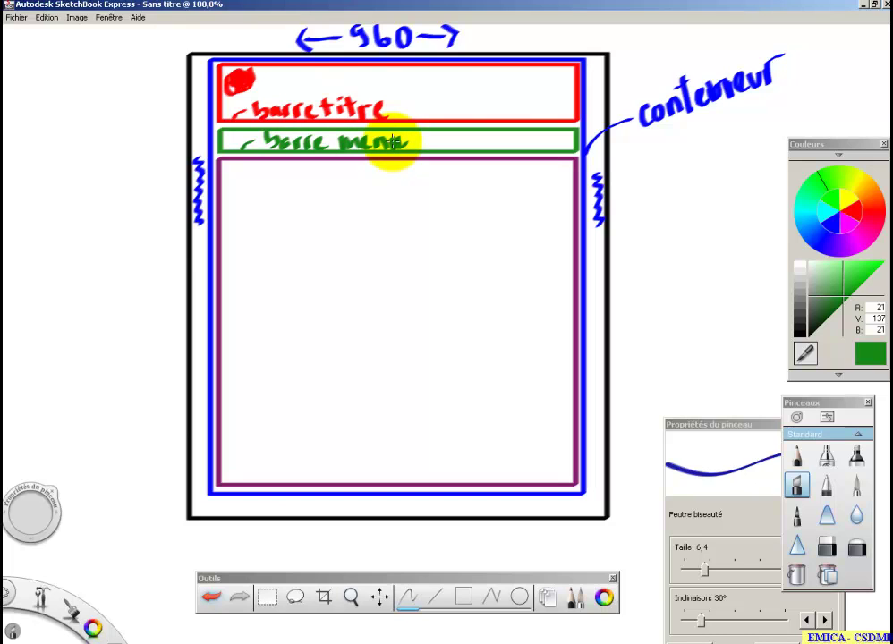
Label the large purple block "contenu" in purple freehand with a leader line.
click(853, 225)
drag(839, 269, 834, 287)
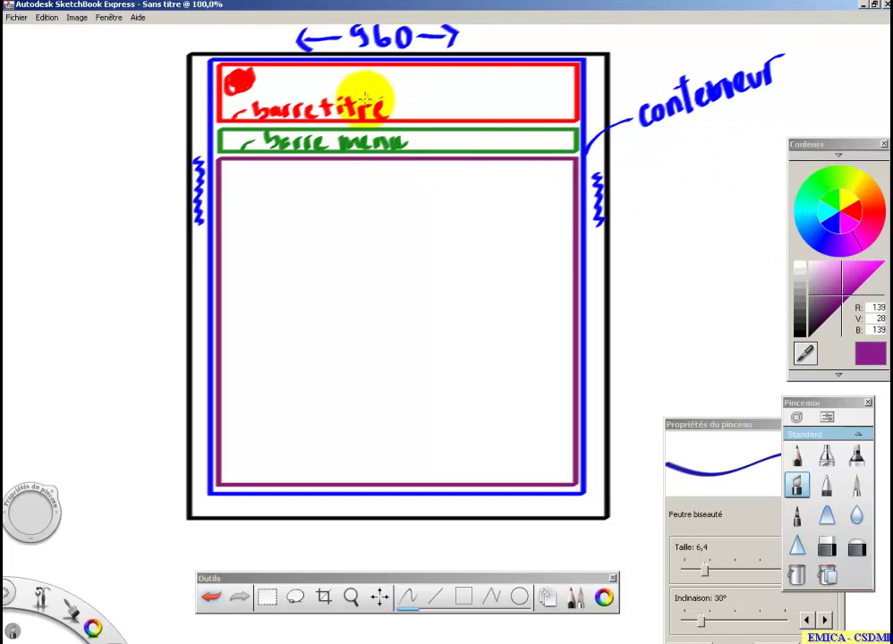
mouse_move(239, 166)
mouse_down()
mouse_move(291, 190)
mouse_move(308, 179)
mouse_move(395, 184)
mouse_up()
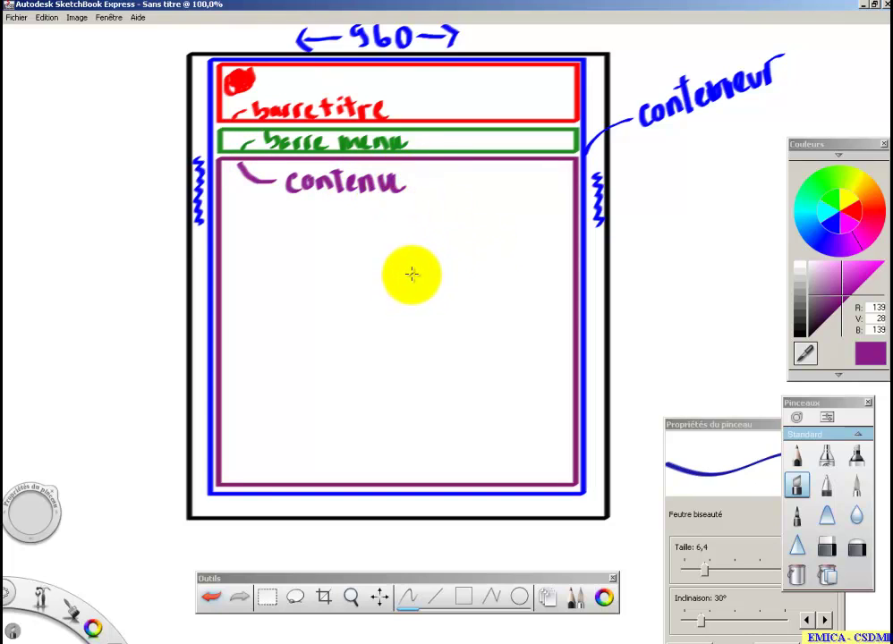
Sketch a vertical double-headed arrow and a horizontal line across the purple block, then scribble under the "conteneur" label.
mouse_move(270, 207)
mouse_down()
mouse_move(272, 356)
mouse_move(288, 337)
mouse_up()
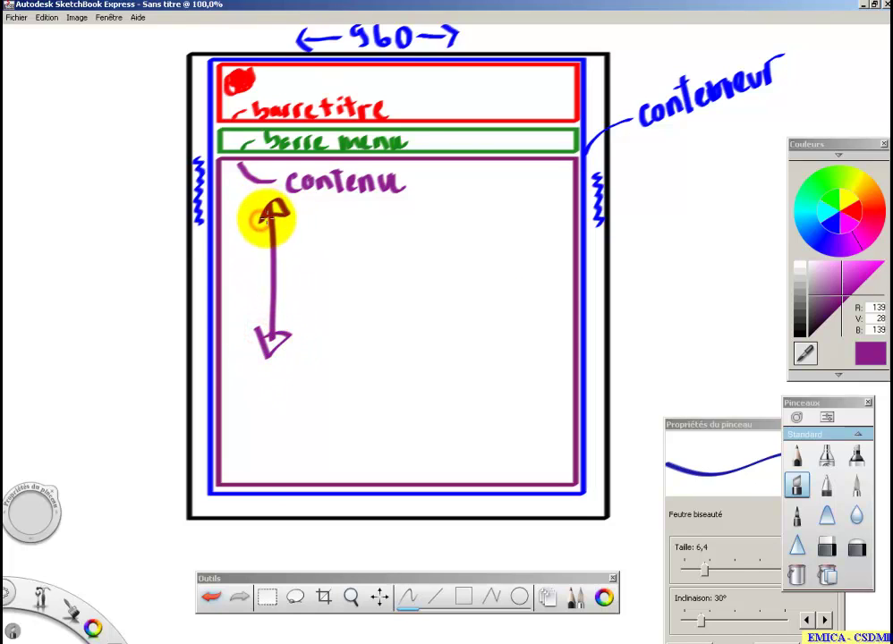
drag(261, 220, 288, 215)
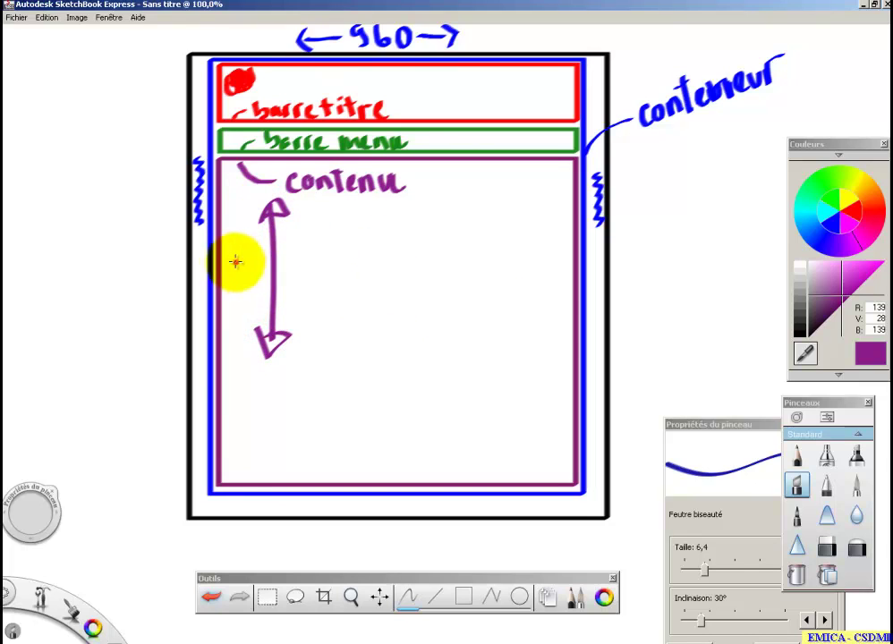
drag(225, 261, 574, 256)
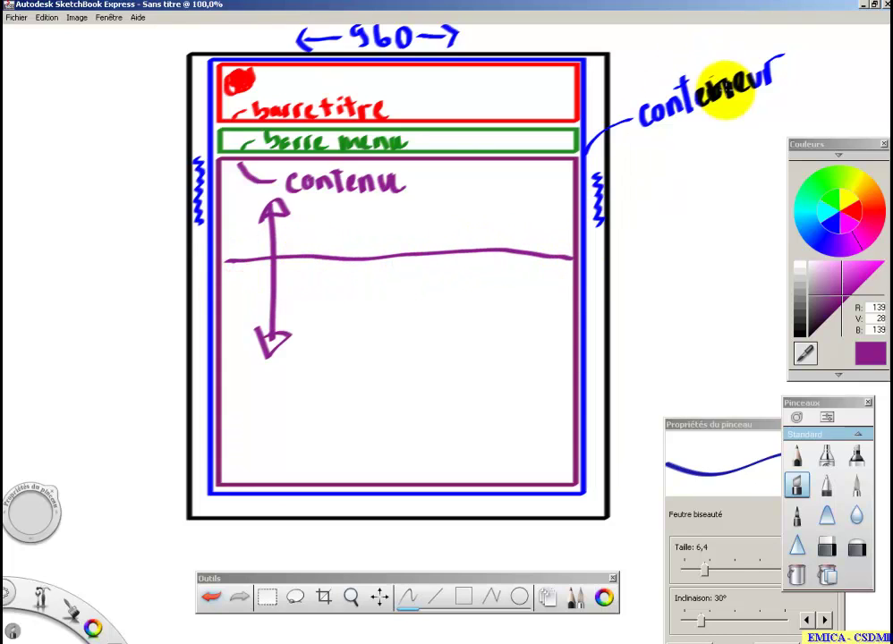
drag(756, 103, 742, 143)
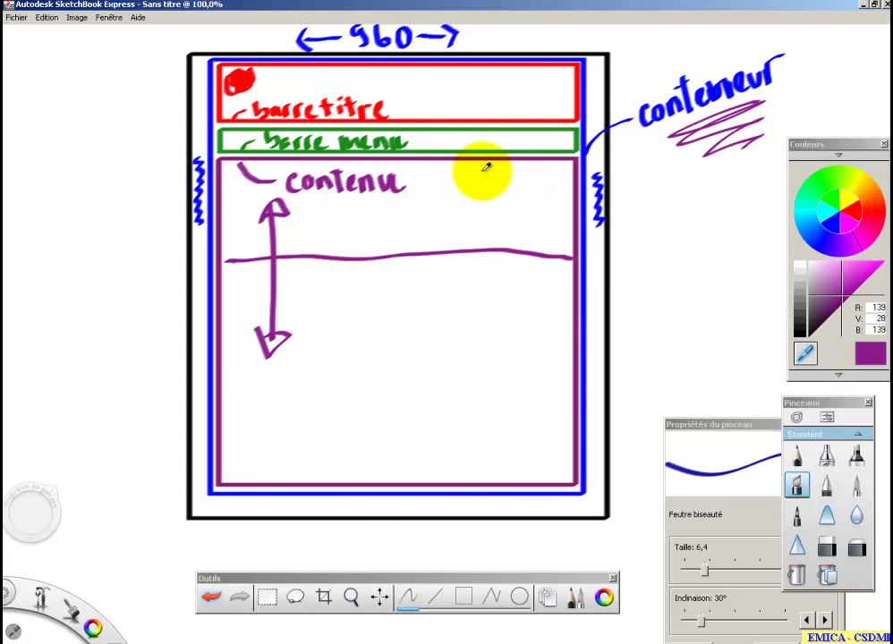
Switch to Dreamweaver, show index.html in the design view only and check the window size.
key(alt+Tab)
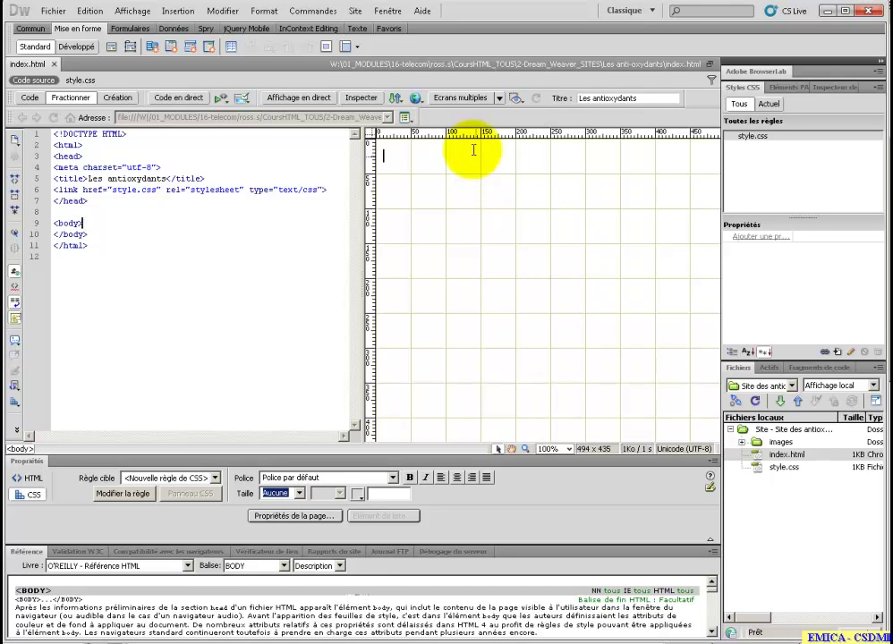
click(117, 99)
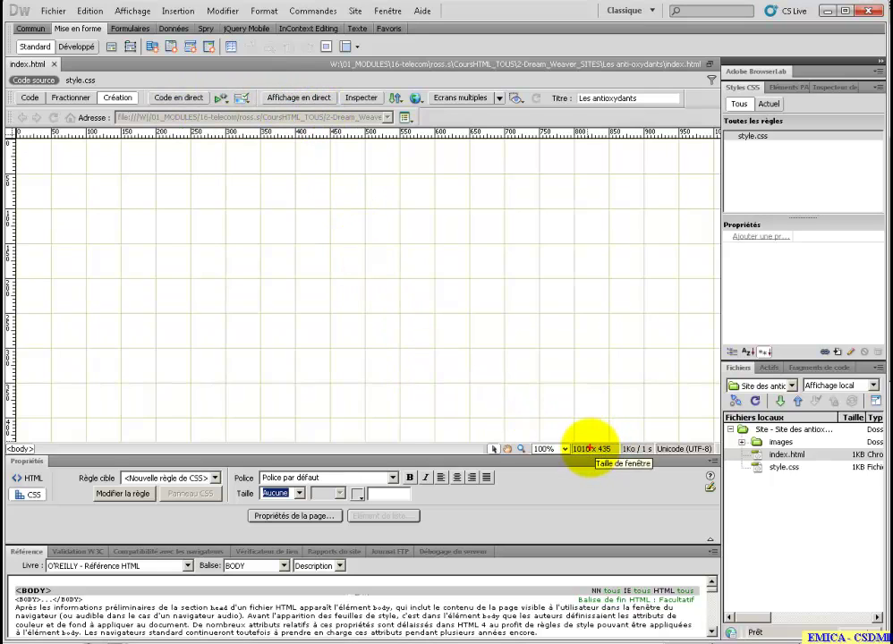
click(616, 432)
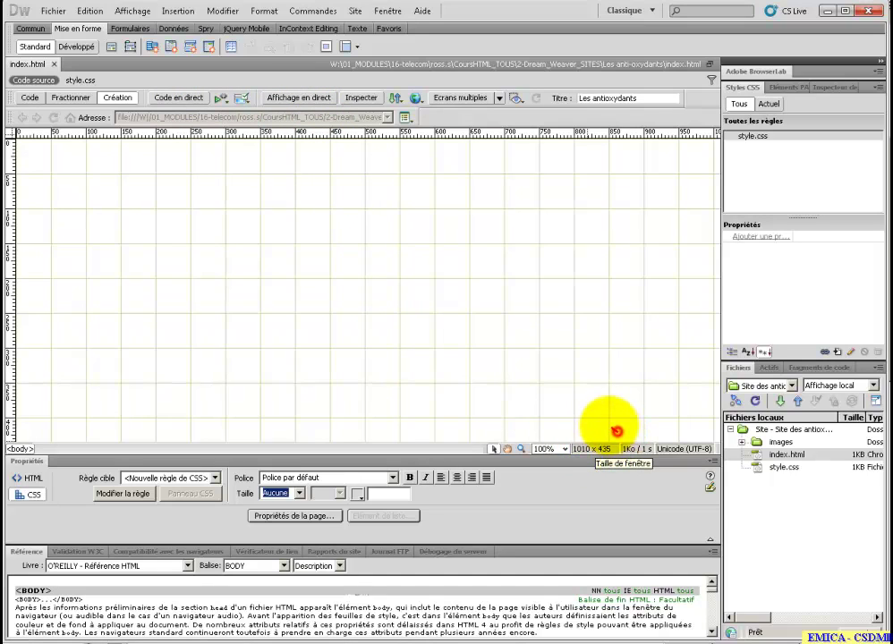
mouse_move(616, 431)
mouse_down()
mouse_move(569, 419)
mouse_move(582, 475)
mouse_move(611, 475)
mouse_move(626, 428)
mouse_up()
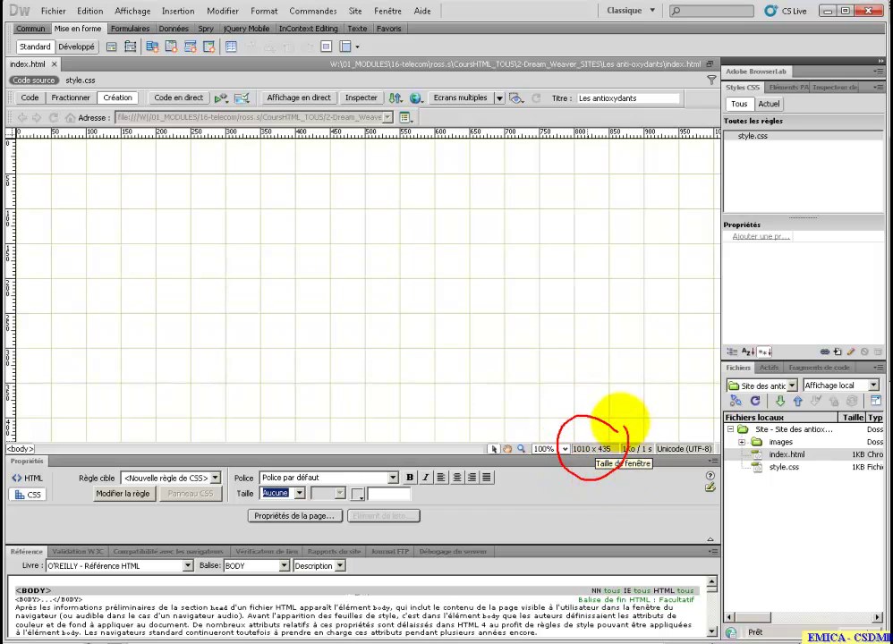
drag(578, 457, 577, 461)
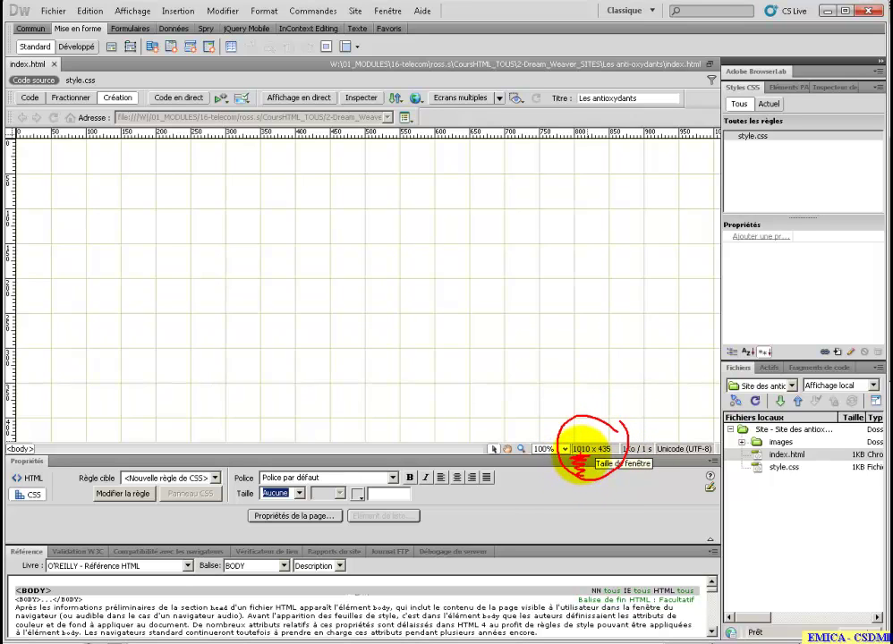
Compare Dreamweaver's window size with the "960" width noted in the SketchBook Express drawing, and return to Dreamweaver.
key(alt+Tab)
key(alt+Tab)
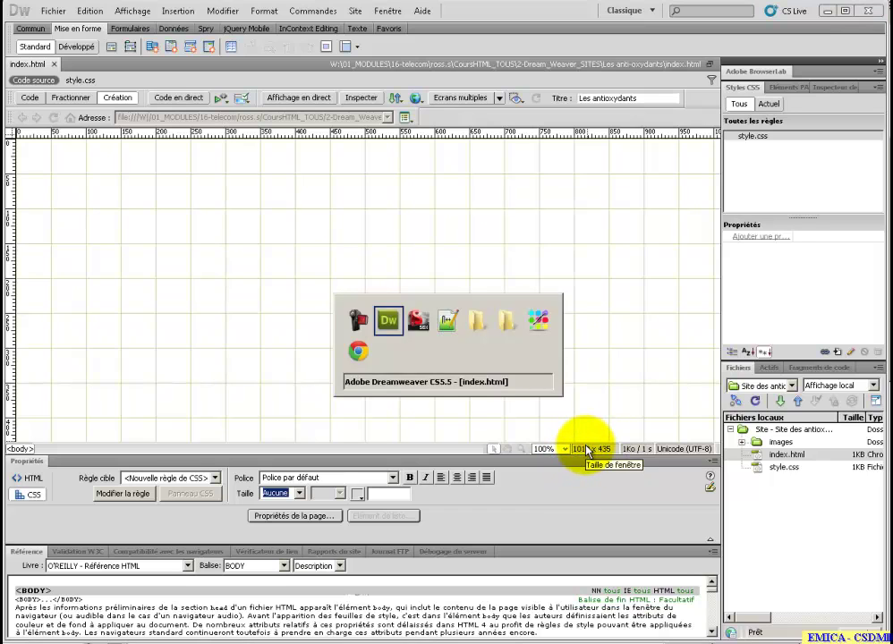
key(alt+Tab)
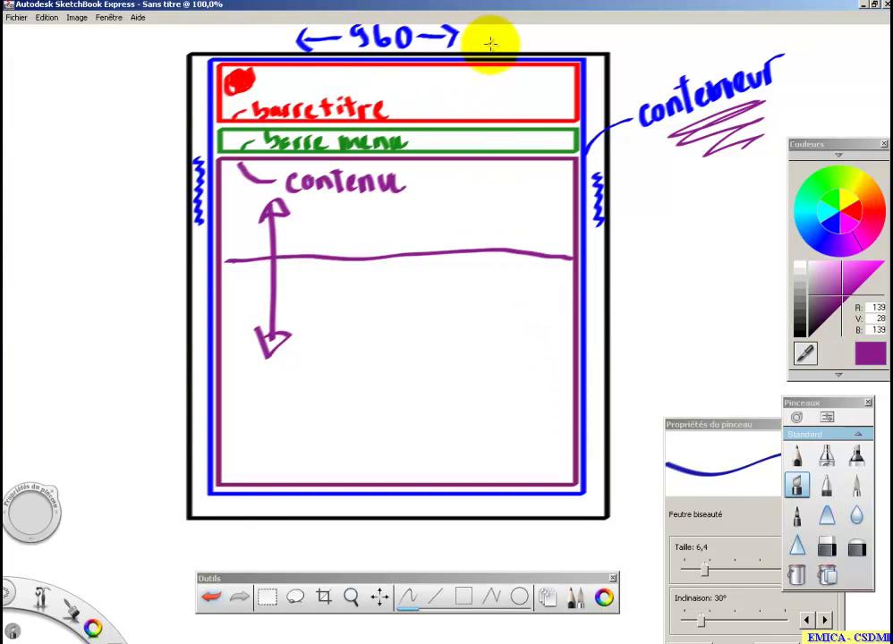
key(alt+Tab)
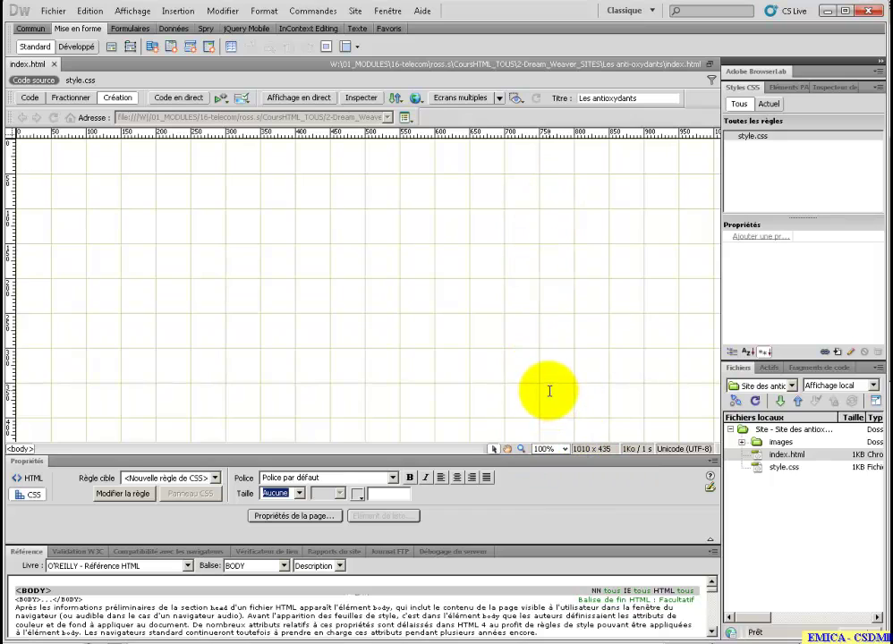
Close the reference panel group below the properties to enlarge the design view.
click(712, 551)
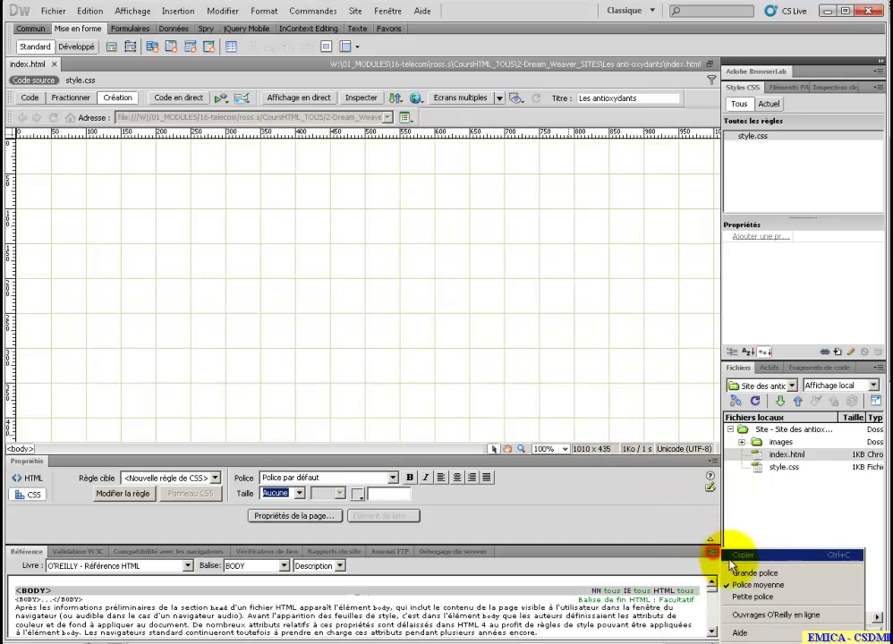
click(769, 638)
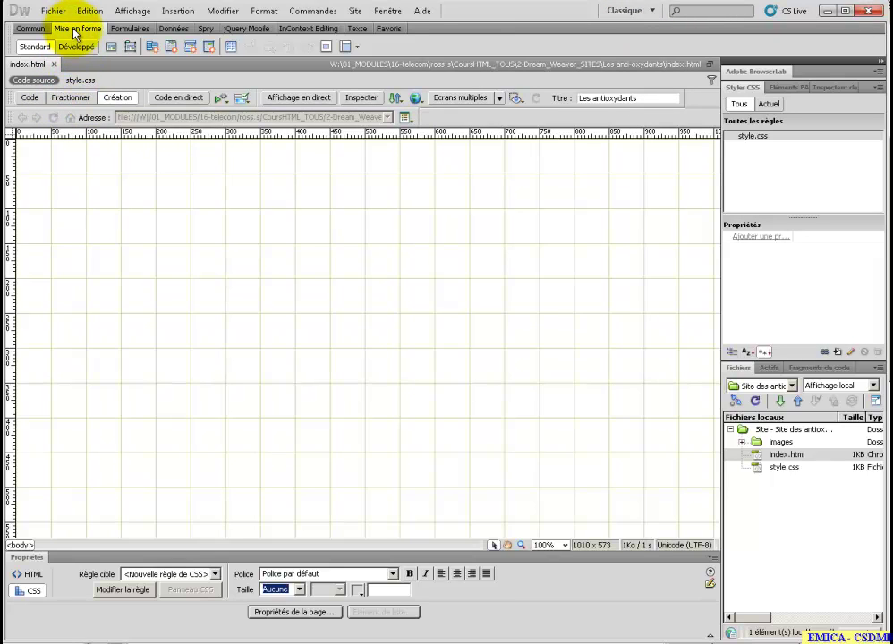
Draw the container as an AP div about 750 px wide and 550 px high from the page's upper-left corner.
click(32, 28)
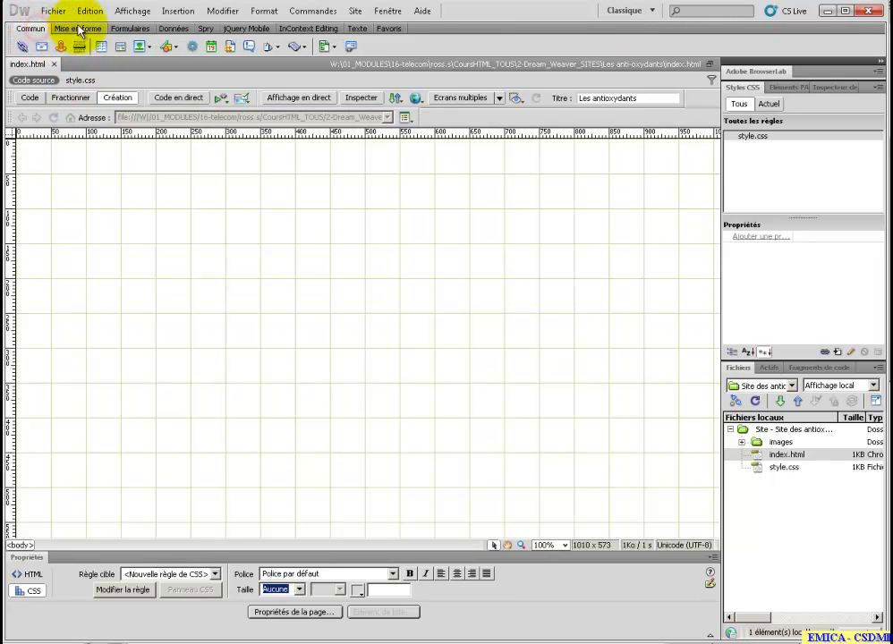
click(79, 29)
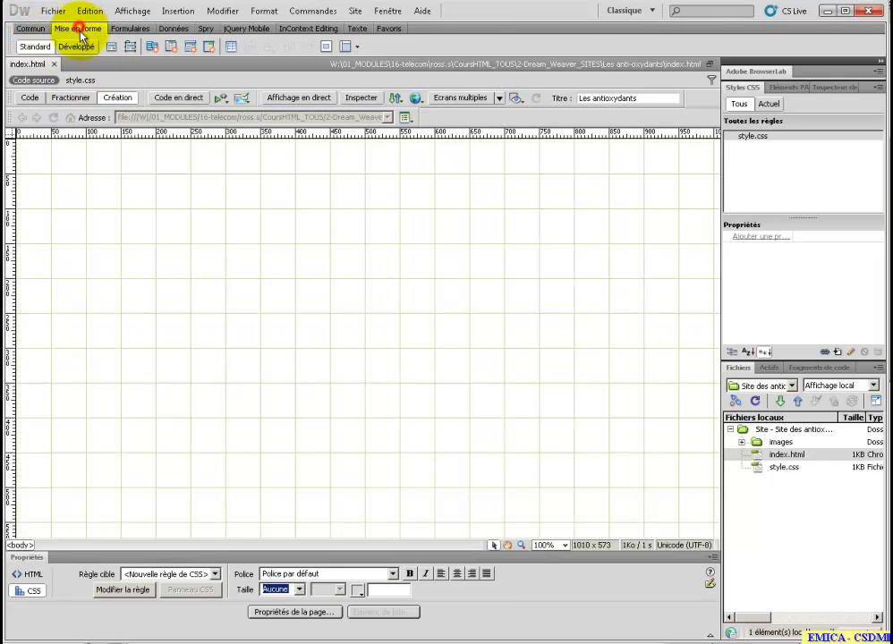
click(131, 48)
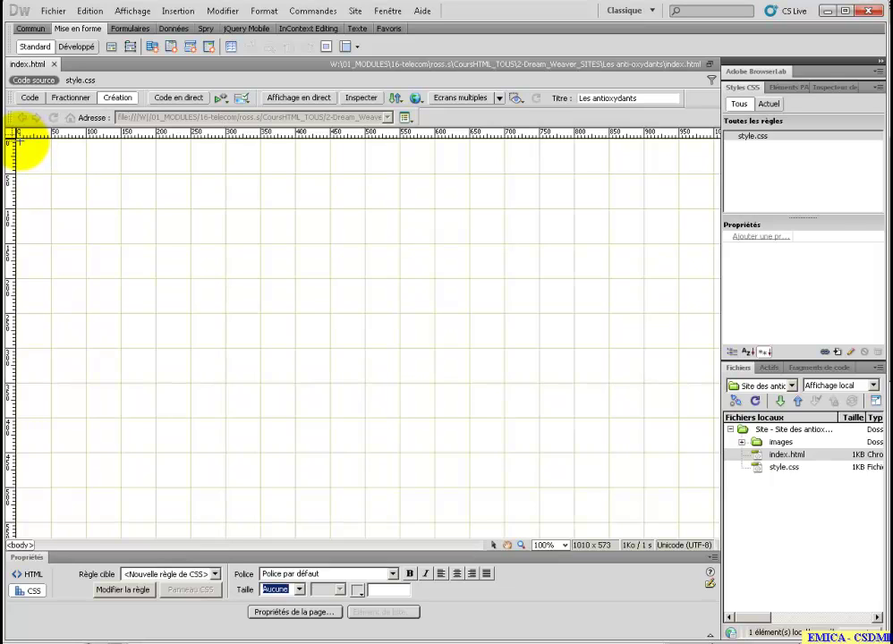
drag(20, 143, 541, 527)
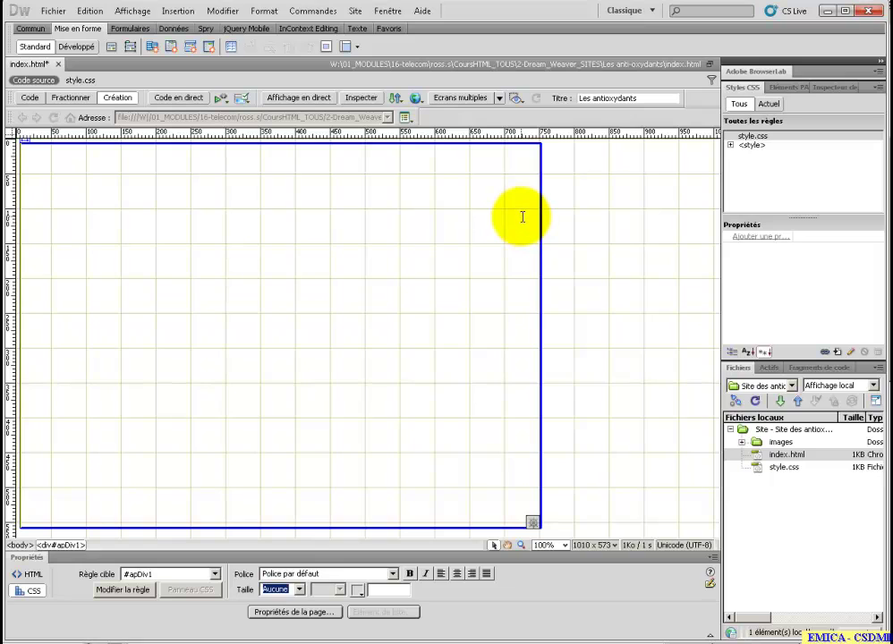
Draw two stacked AP divs at the top of the container, about 735 by 75 px and 735 by 40 px.
click(132, 52)
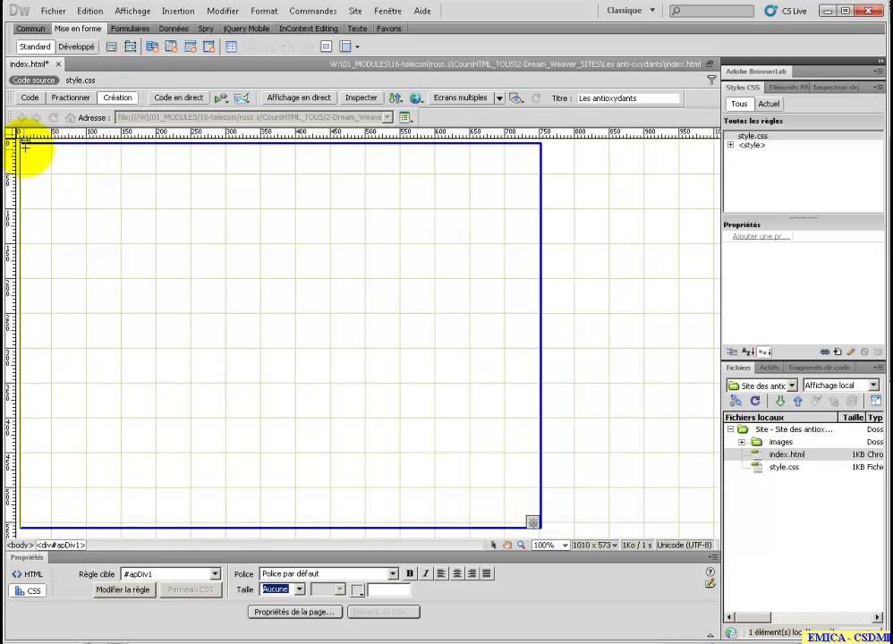
drag(25, 143, 531, 200)
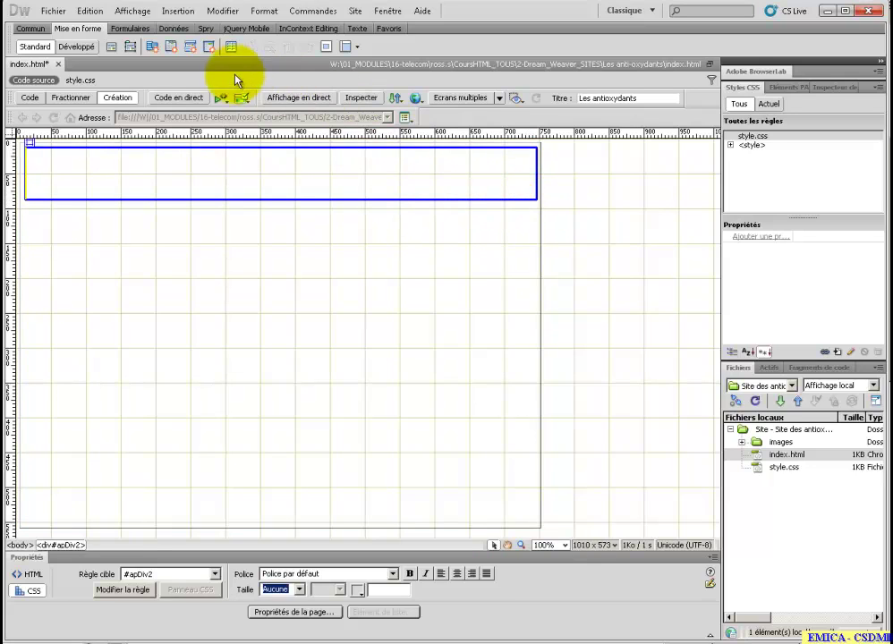
click(129, 47)
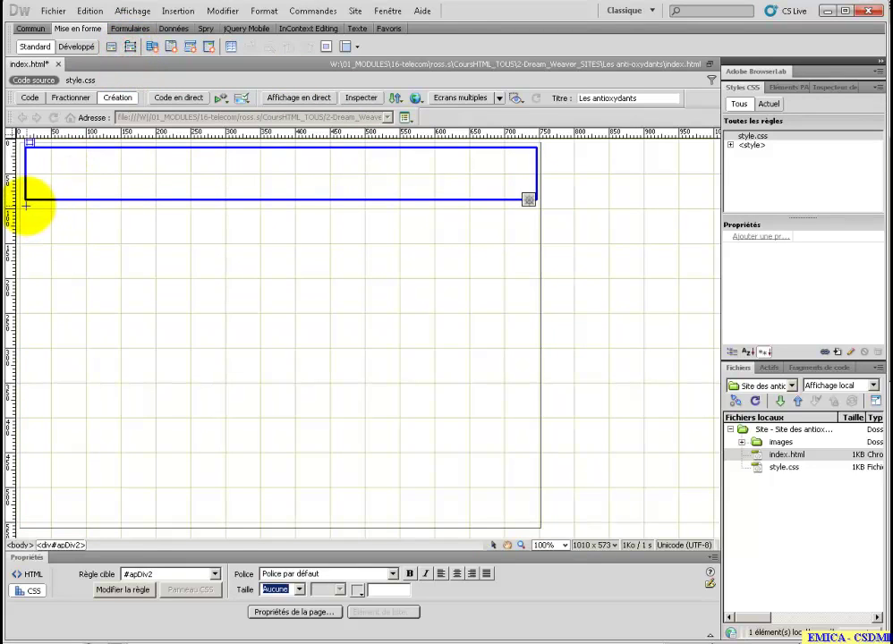
mouse_move(26, 206)
mouse_down()
mouse_move(296, 243)
mouse_move(522, 250)
mouse_move(537, 233)
mouse_up()
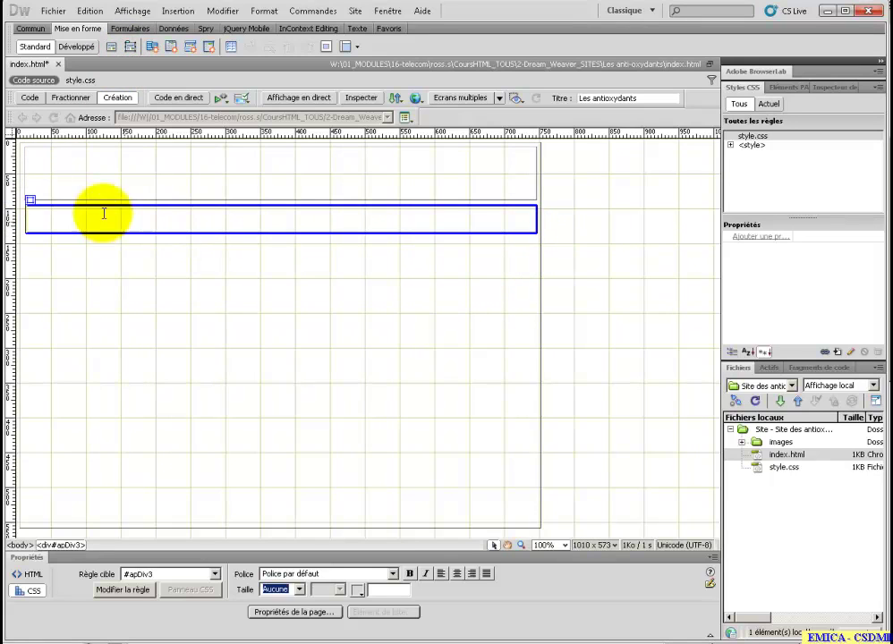
Draw a third AP div about 731 px wide and 397 px high below the two bars, filling the rest of the container.
click(130, 46)
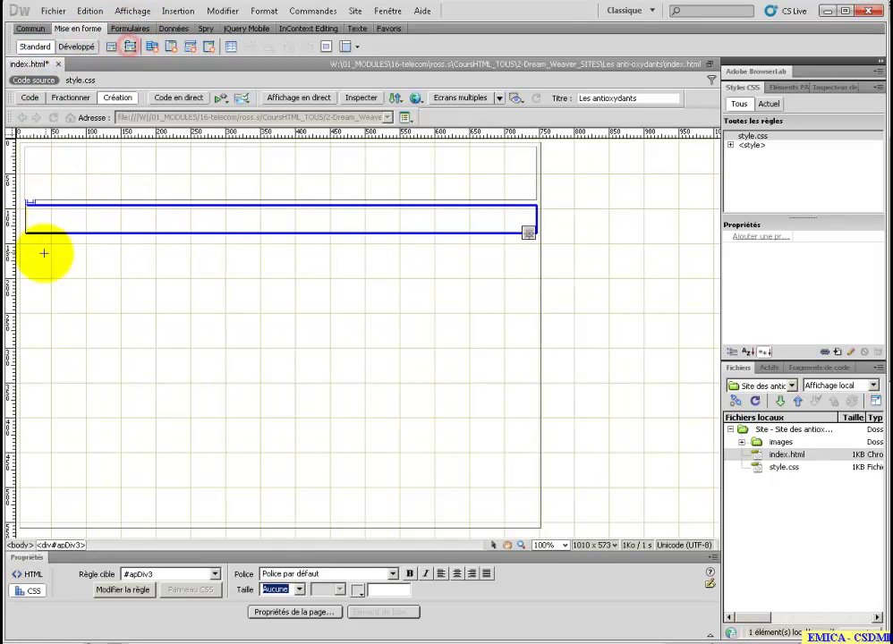
mouse_move(26, 238)
mouse_down()
mouse_move(123, 289)
mouse_move(471, 429)
mouse_move(537, 523)
mouse_move(535, 514)
mouse_up()
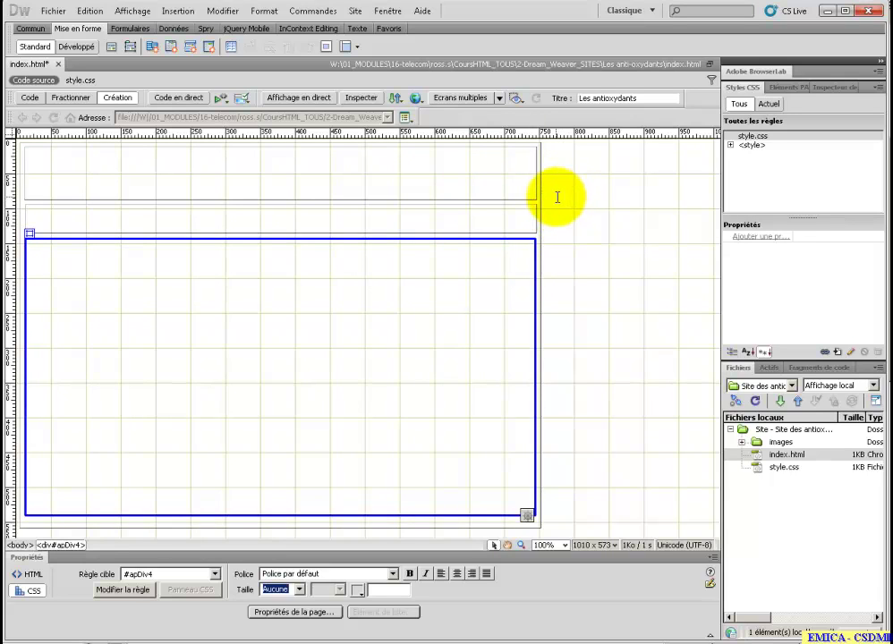
Save index.html and preview it in the browser, and minimize the browser window.
key(ctrl+w)
click(417, 355)
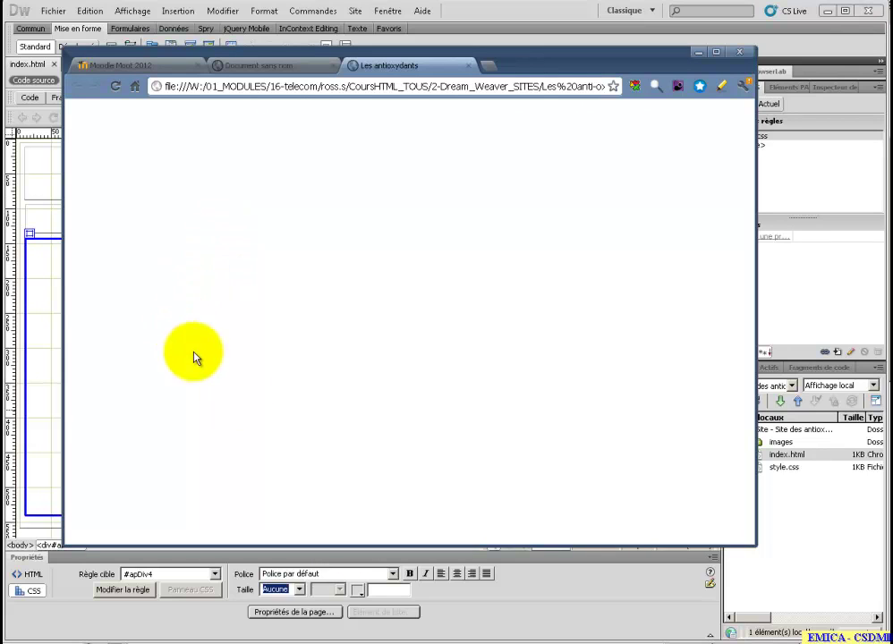
click(699, 54)
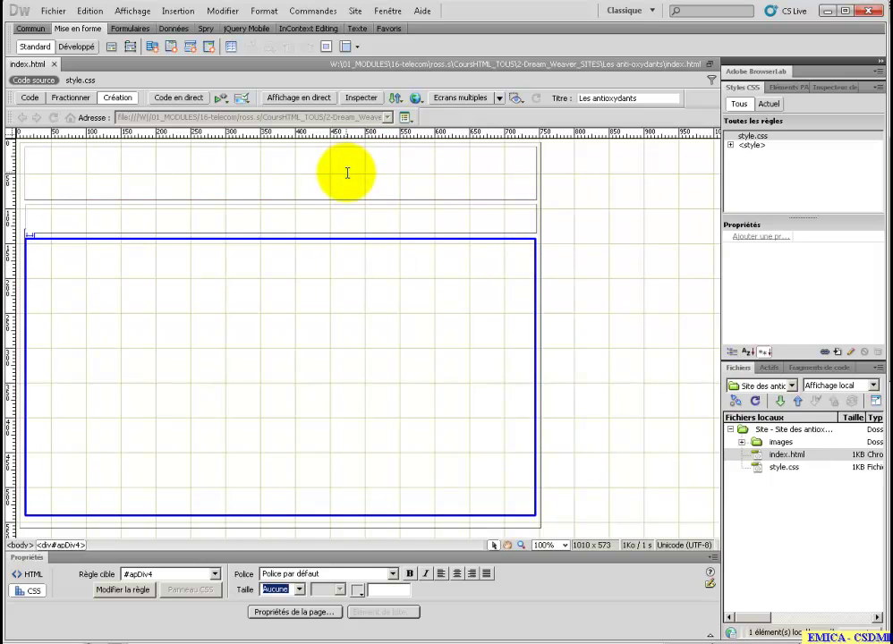
Check the area names in the SketchBook Express drawing and return to Dreamweaver.
key(alt+Tab)
key(alt+Tab)
key(alt+Tab)
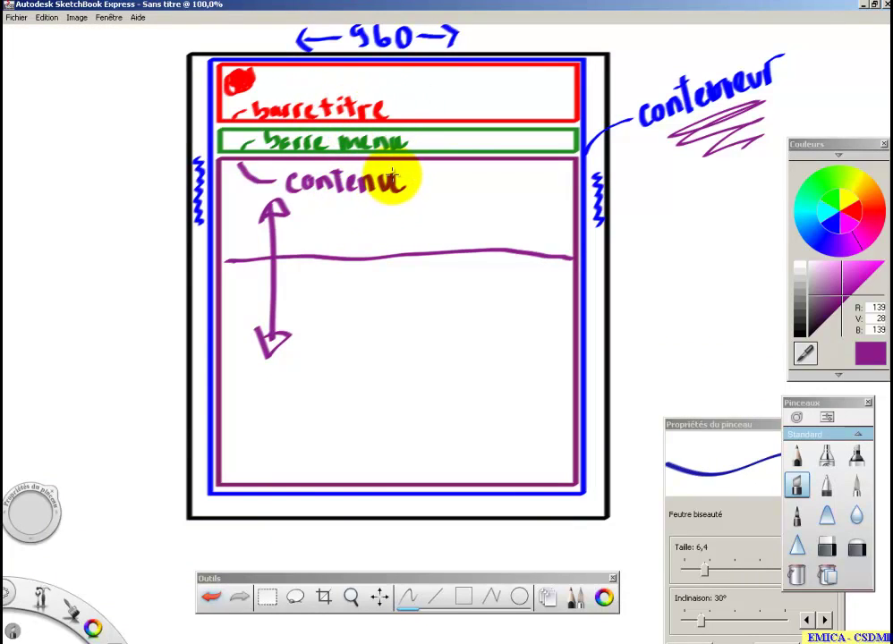
key(alt+Tab)
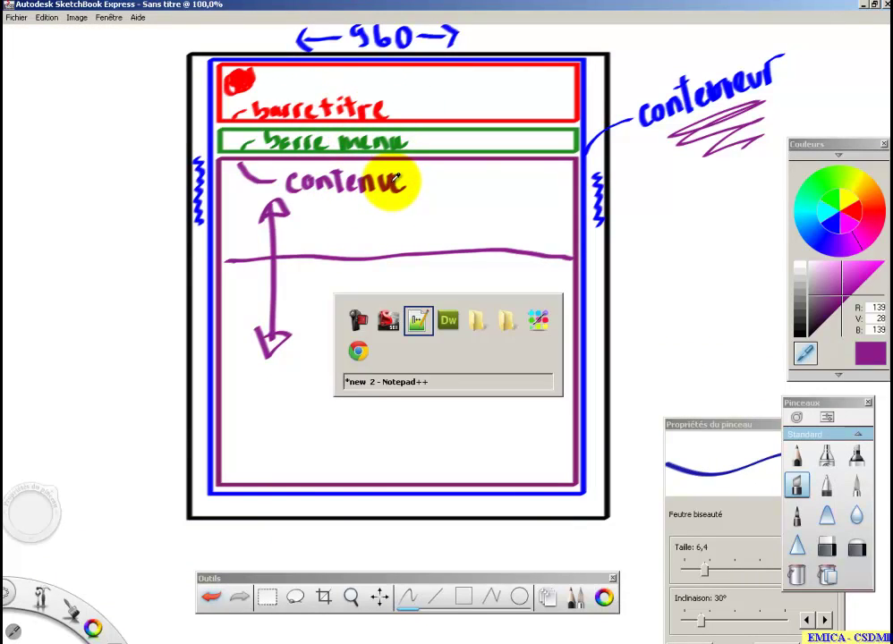
key(alt+Tab)
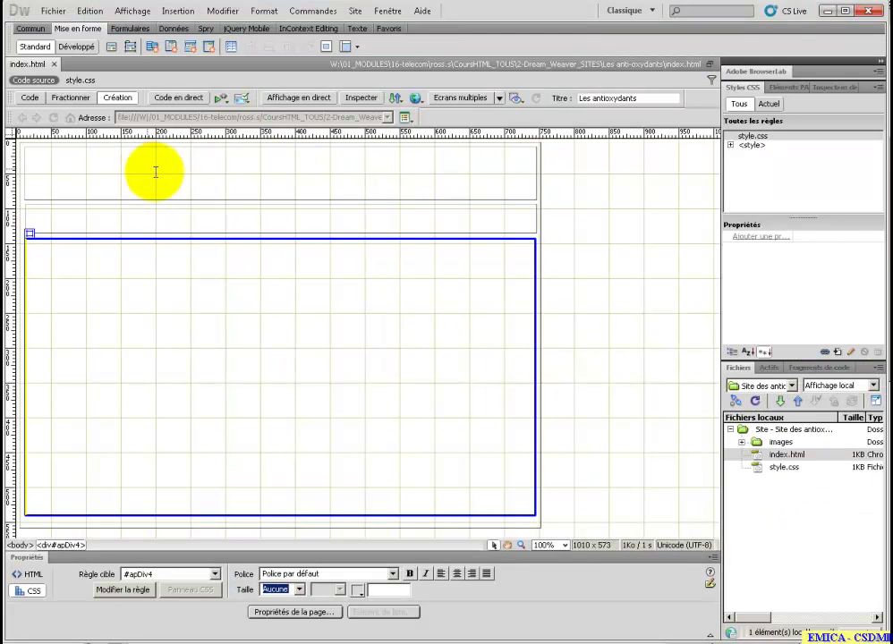
Enter the text "barretitre" in the title div, "barremenu" in the menu div and "contenu" in the content div.
click(155, 173)
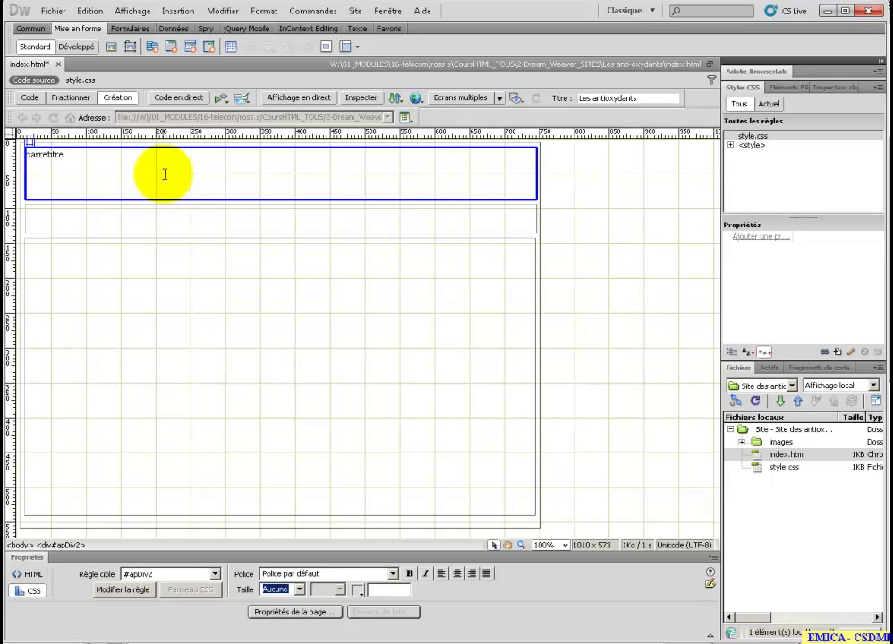
click(64, 218)
text(barremenu)
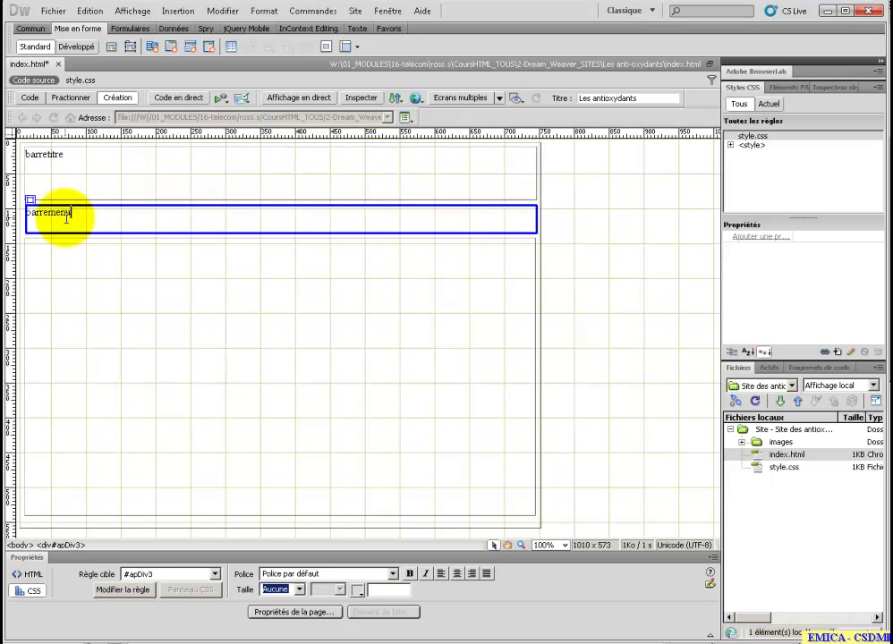
click(58, 252)
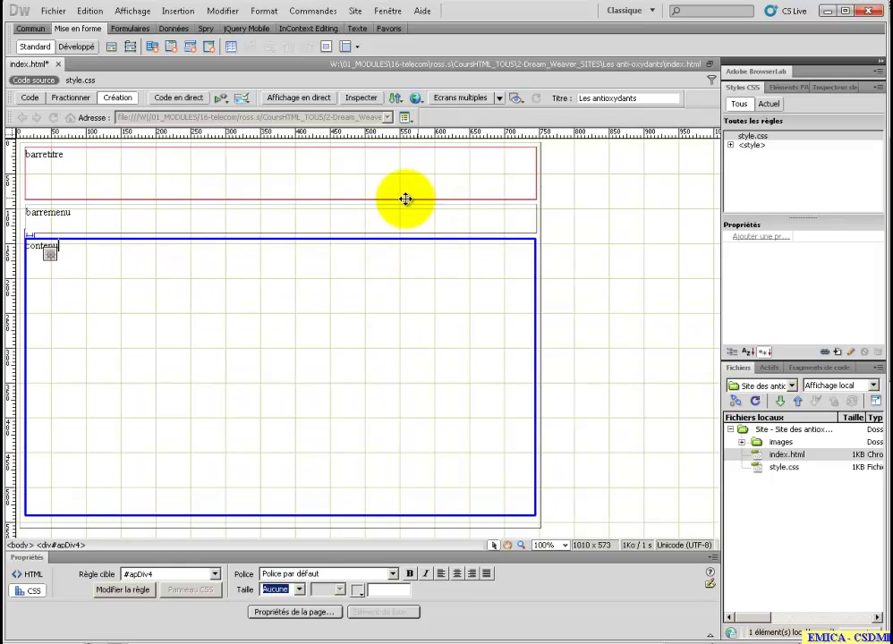
Examine the body divs and the style rules of the four AP divs in the source code of index.html.
click(30, 97)
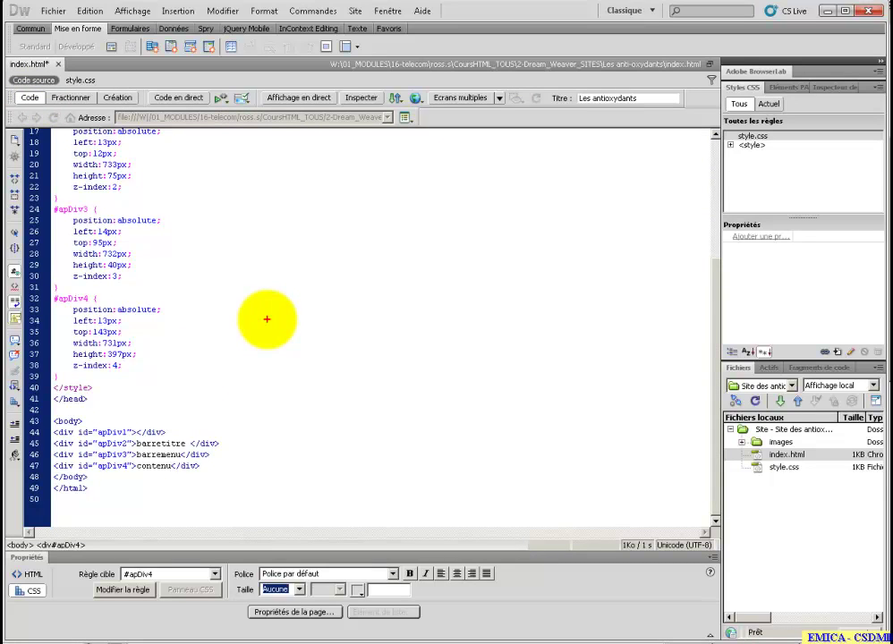
mouse_move(190, 419)
mouse_down()
mouse_move(71, 506)
mouse_move(255, 457)
mouse_move(169, 399)
mouse_up()
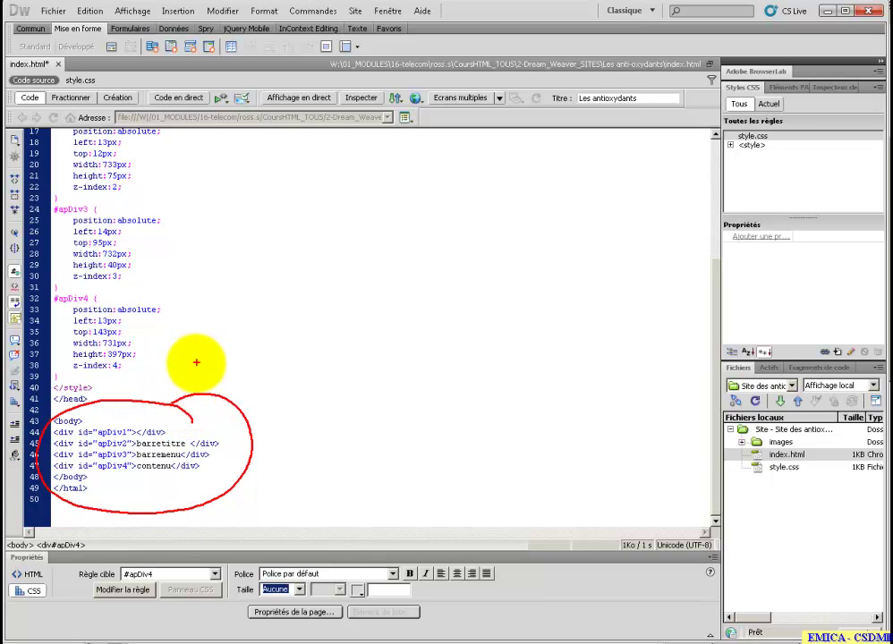
key(Escape)
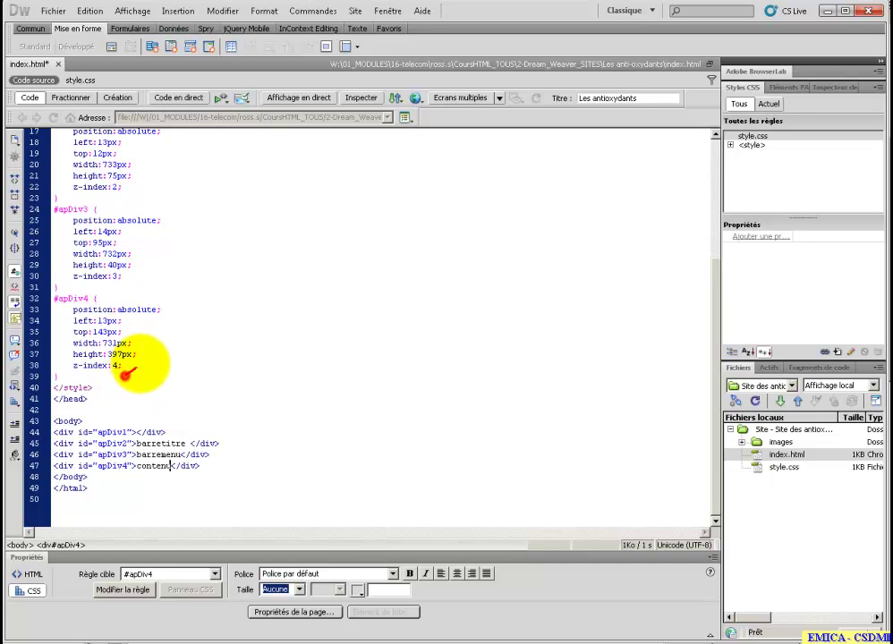
mouse_move(125, 376)
mouse_down()
mouse_move(178, 223)
mouse_move(190, 169)
mouse_move(182, 139)
mouse_up()
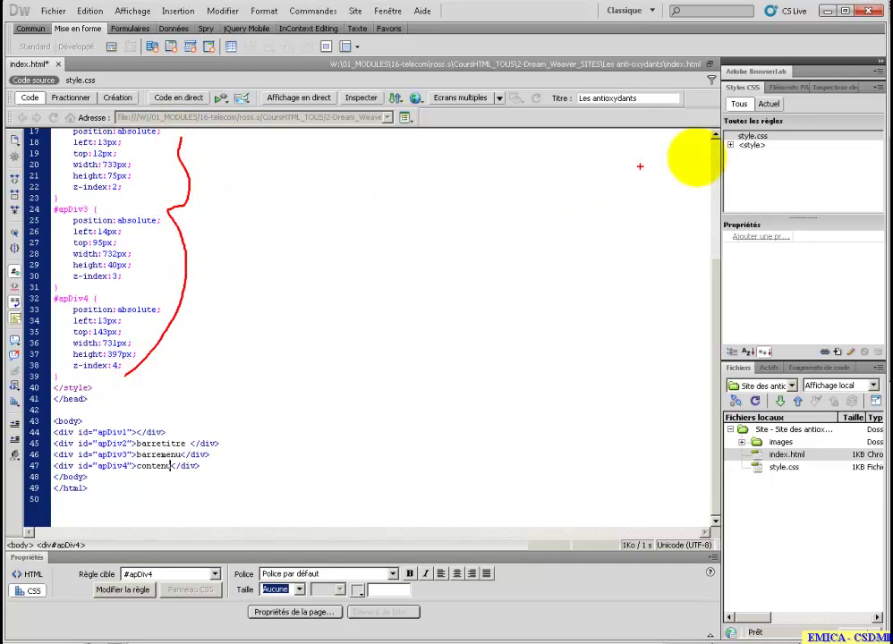
scroll(718, 135, up, 3)
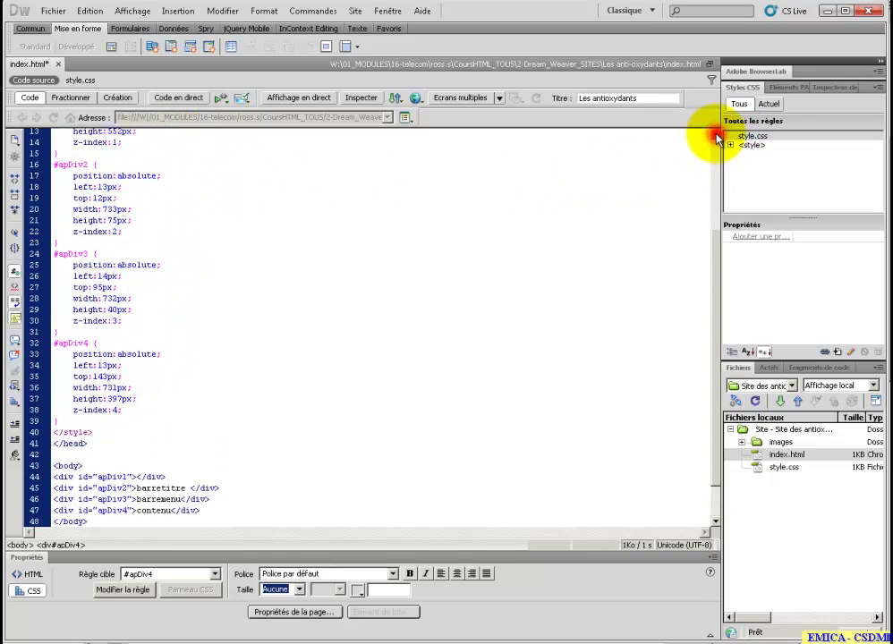
scroll(718, 135, up, 3)
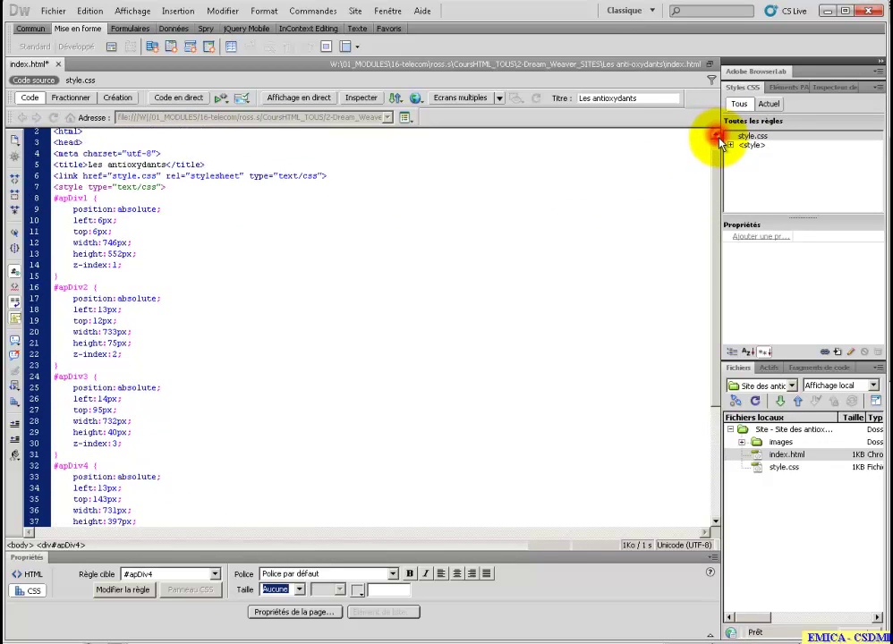
drag(716, 166, 712, 318)
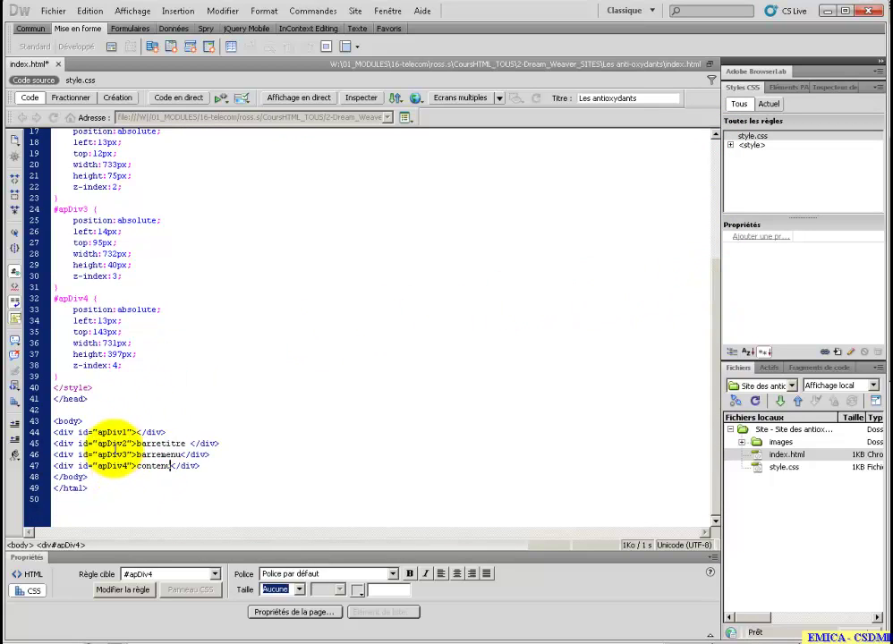
Rename the apDiv1 id to conteneur in both the body div and its style rule.
drag(55, 431, 128, 436)
click(126, 432)
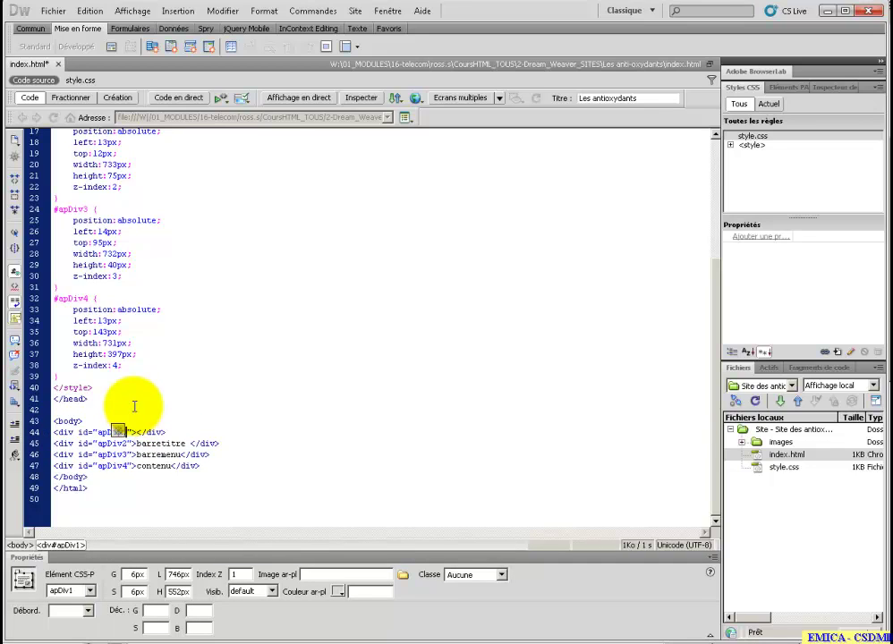
key(BackSpace)
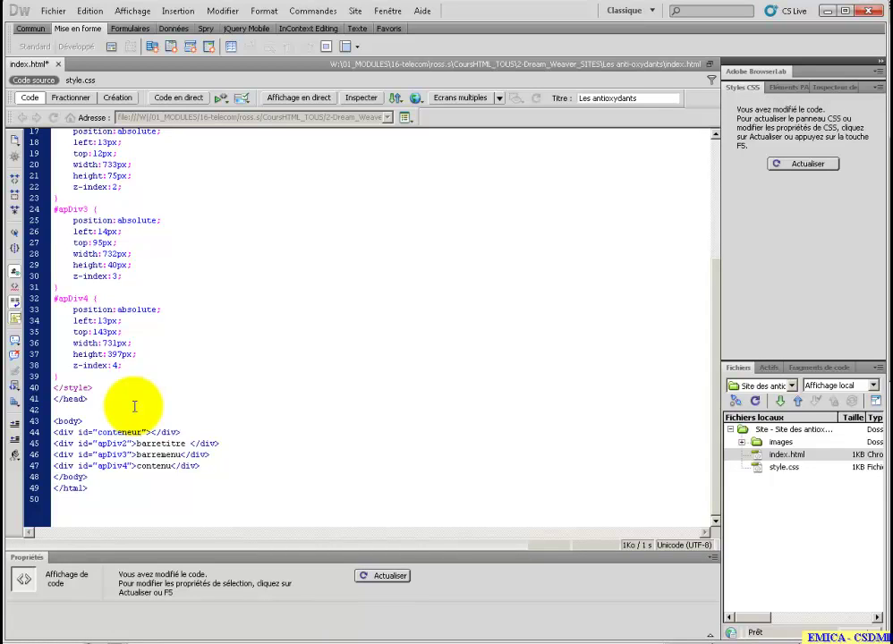
scroll(156, 279, up, 3)
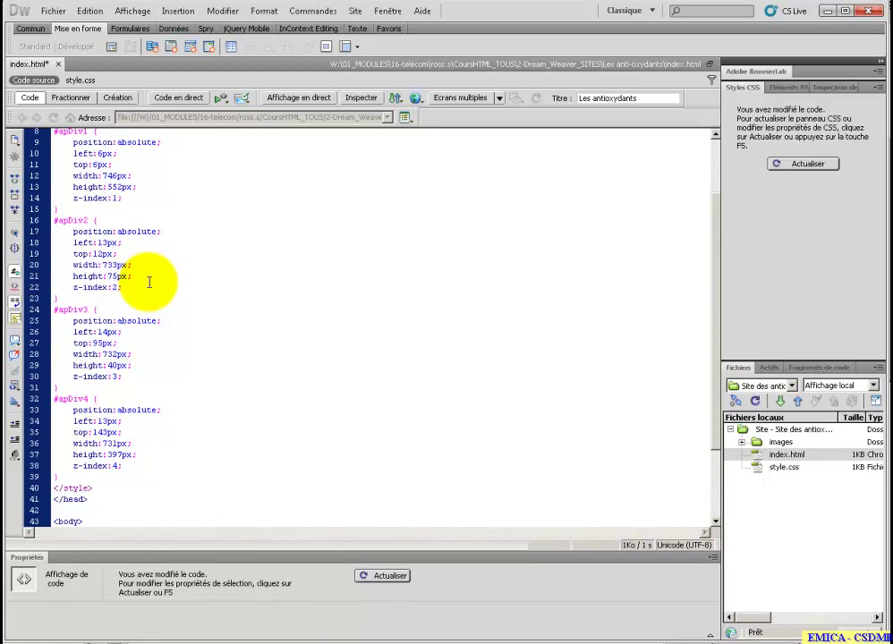
scroll(125, 233, up, 1)
drag(87, 165, 57, 165)
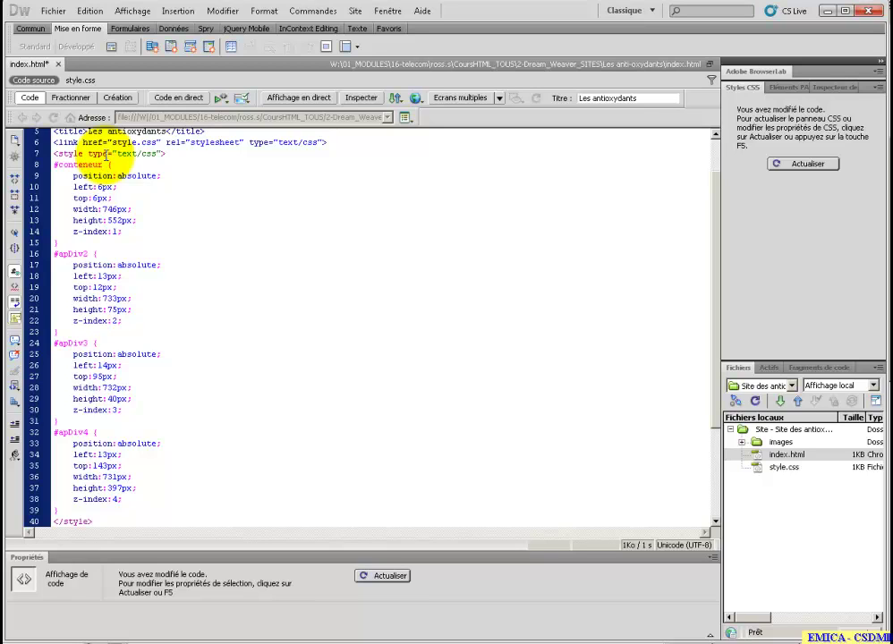
Rename the apDiv2 id to barretitre in both the body div and its style rule.
scroll(179, 329, down, 4)
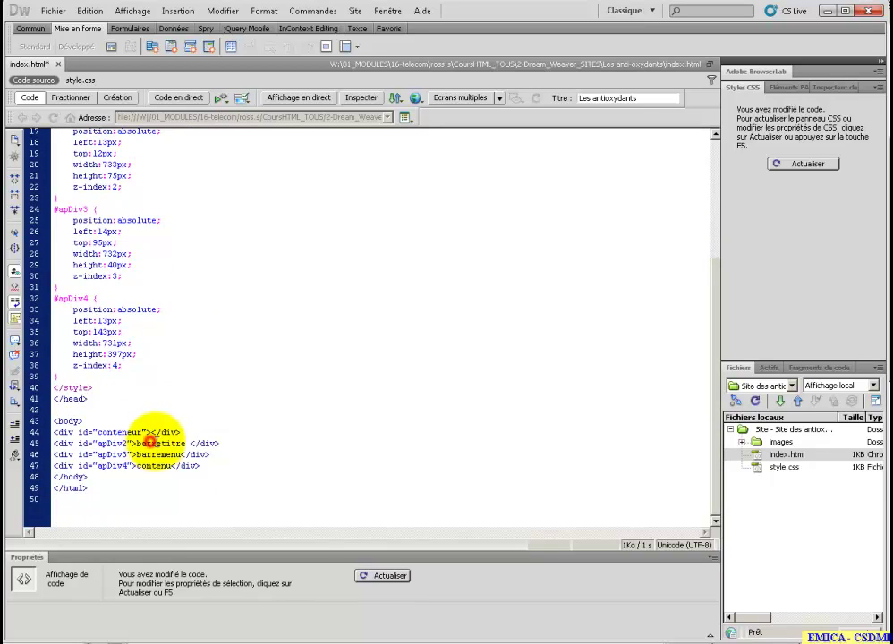
drag(185, 443, 99, 444)
text(barretitre)
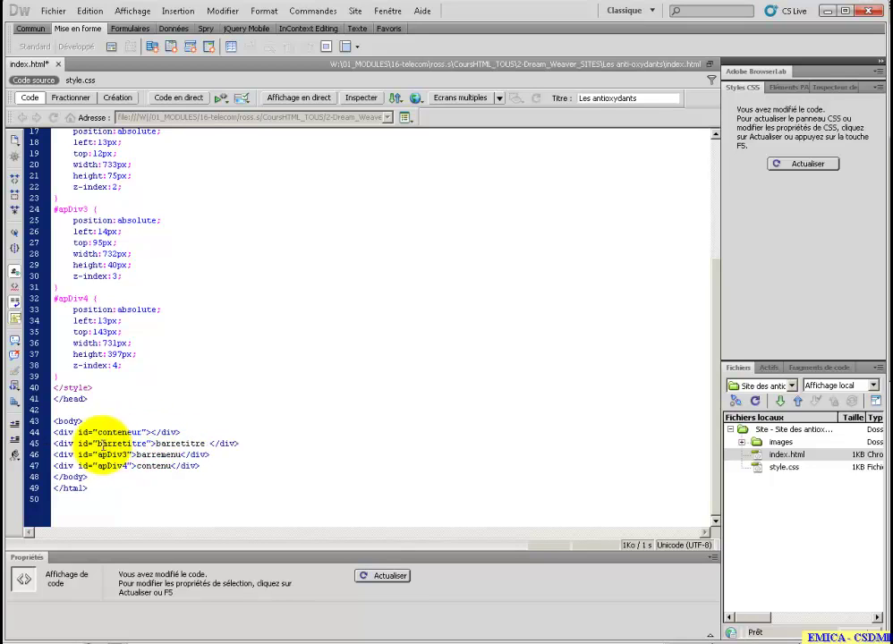
scroll(143, 443, up, 3)
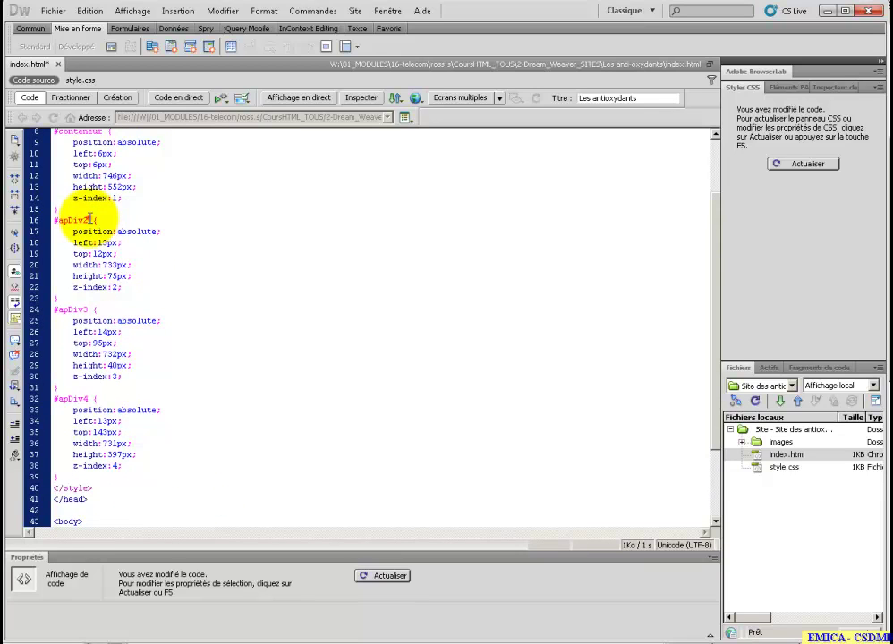
drag(88, 220, 59, 220)
text(barretitre)
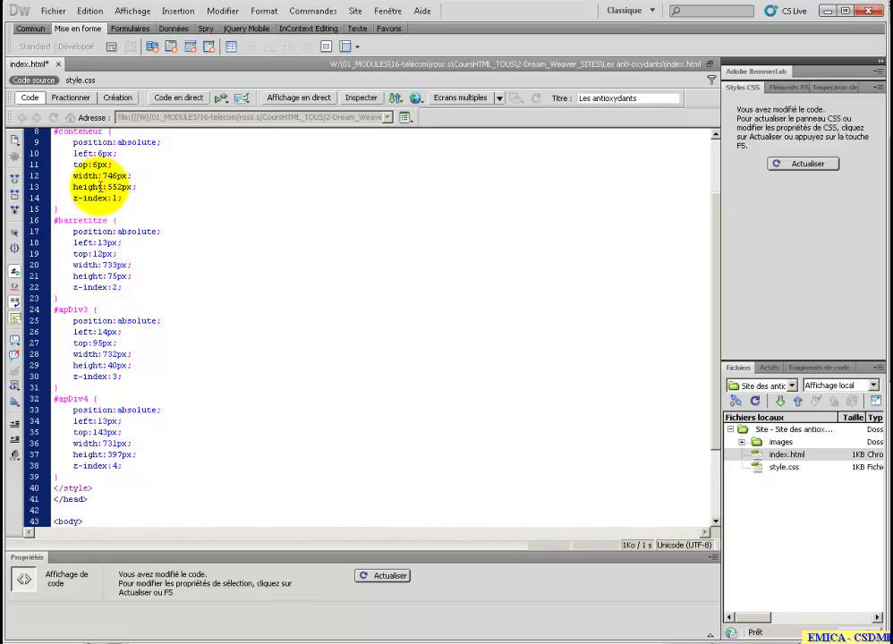
Rename the apDiv3 id to barremenu in both the body div and its style rule.
scroll(134, 255, down, 3)
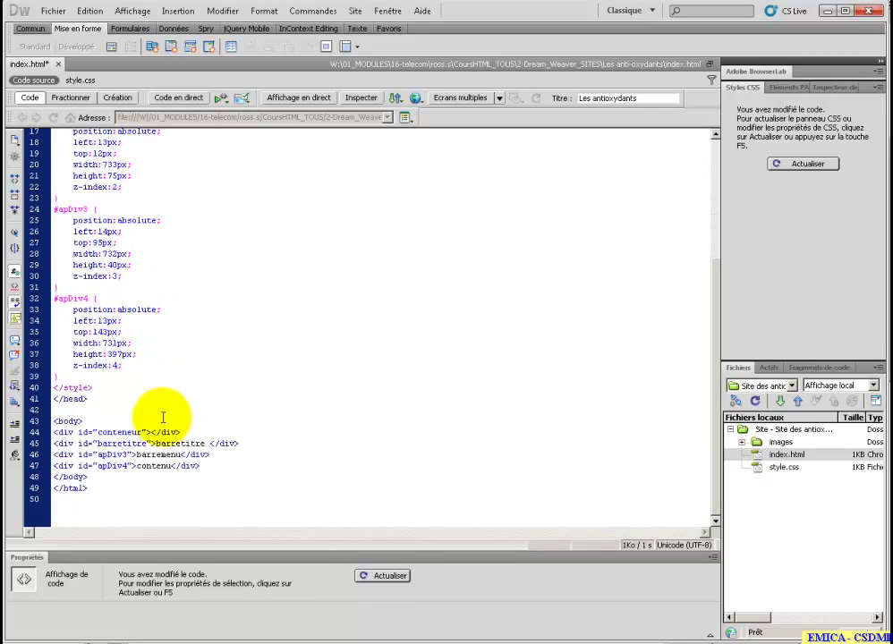
drag(183, 455, 102, 456)
scroll(116, 367, up, 3)
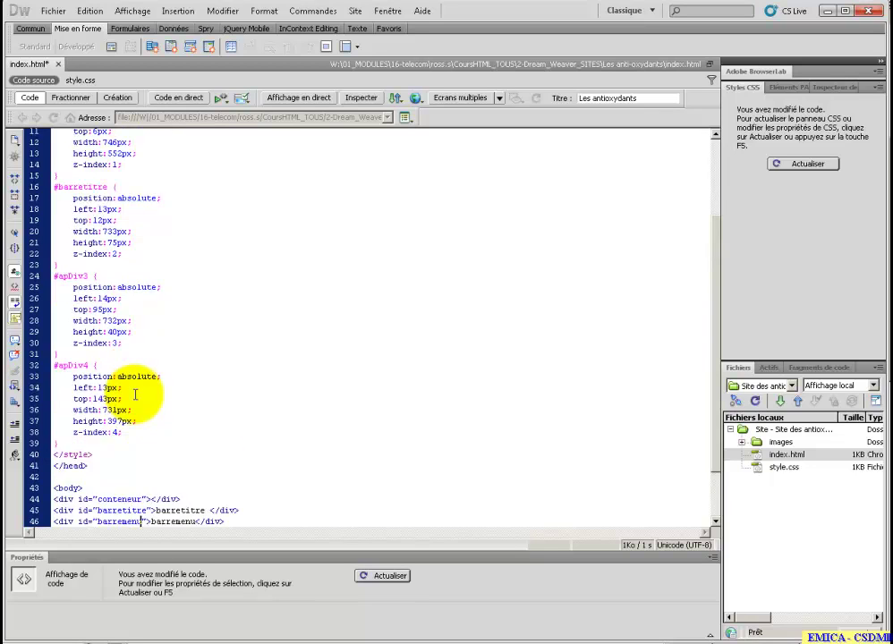
double_click(67, 309)
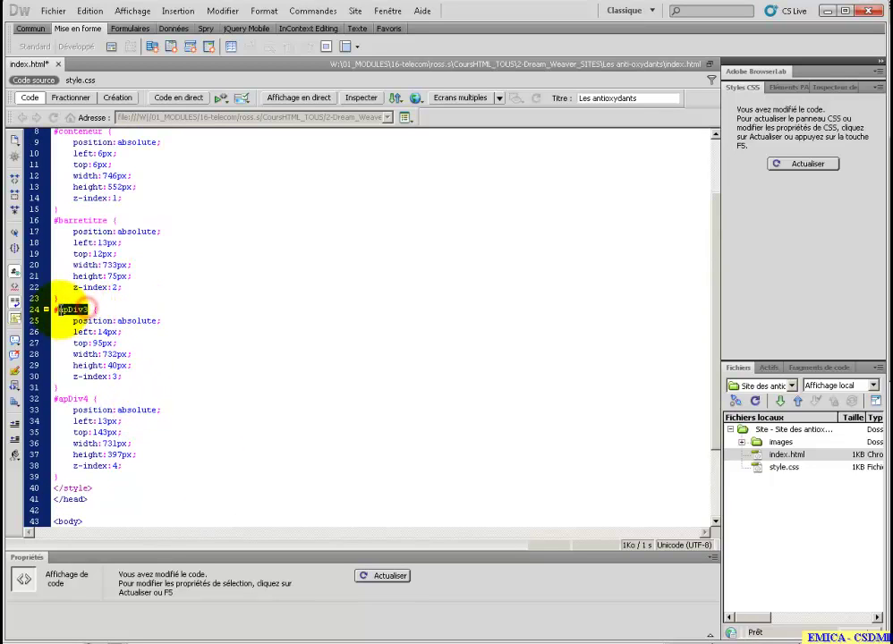
text(barremenu)
Rename the apDiv4 id to contenu in both the body div and its style rule, reusing the div's text.
scroll(134, 411, down, 3)
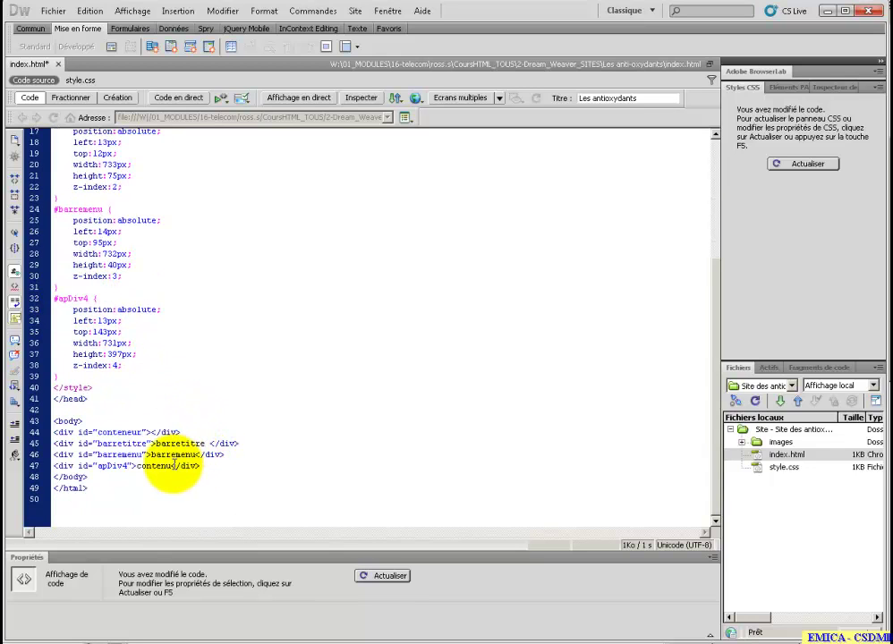
drag(170, 466, 138, 466)
key(ctrl+c)
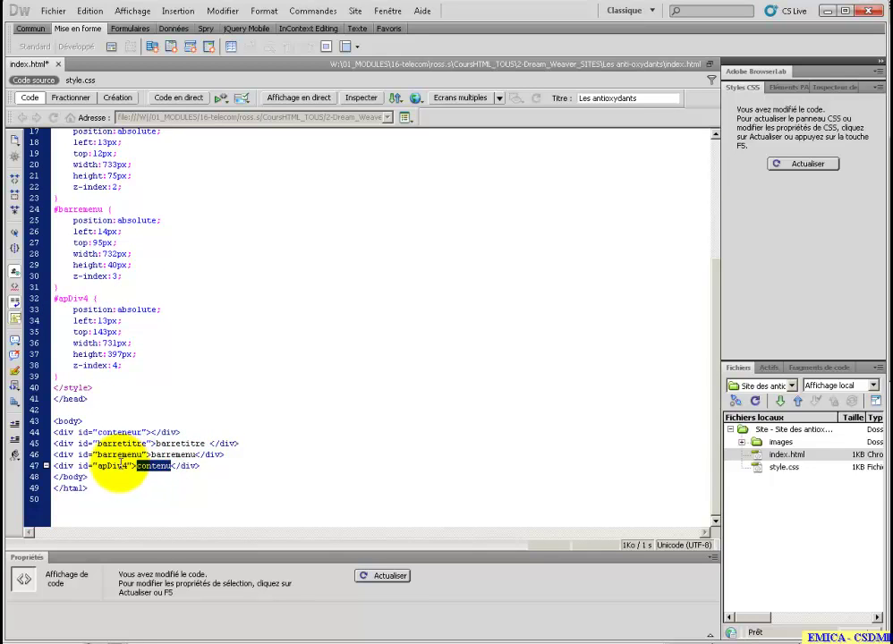
double_click(115, 466)
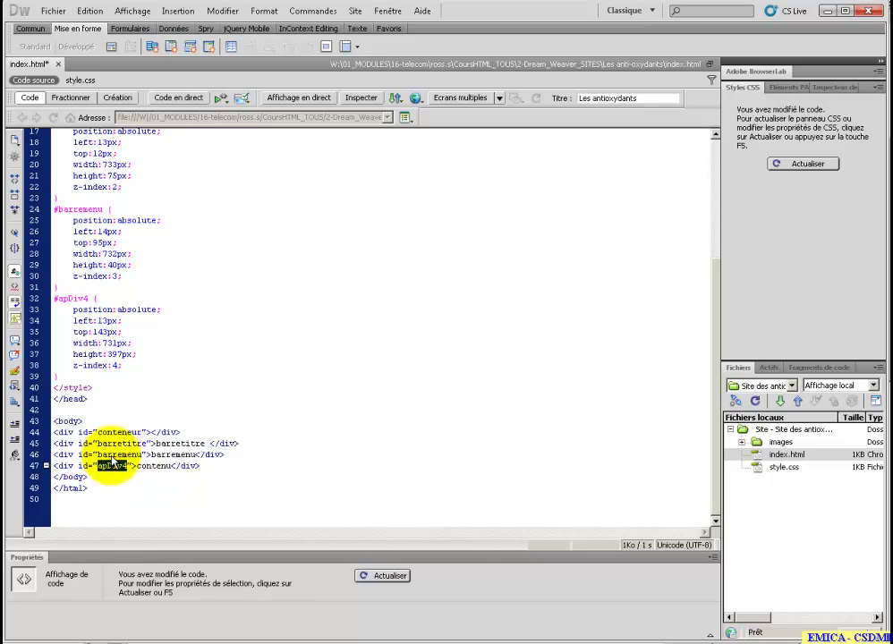
key(ctrl+v)
scroll(143, 399, up, 1)
drag(88, 332, 55, 332)
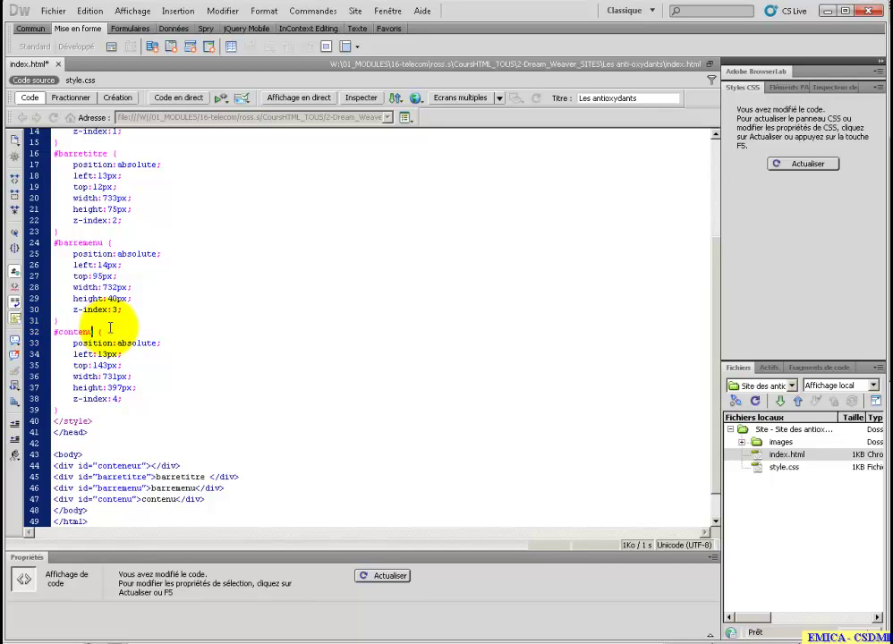
Check the page layout with the renamed divs in design view and return to the source code.
click(211, 344)
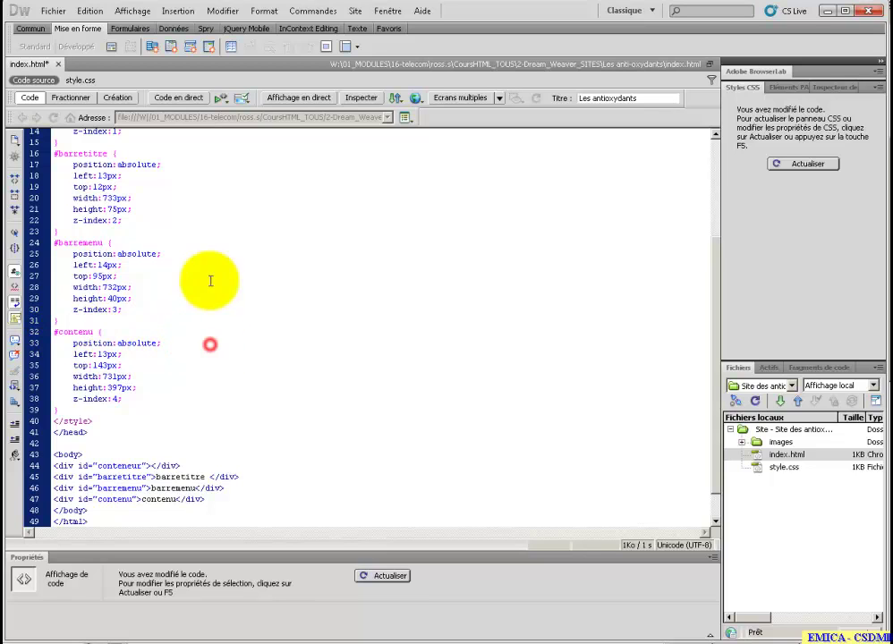
click(118, 97)
click(577, 256)
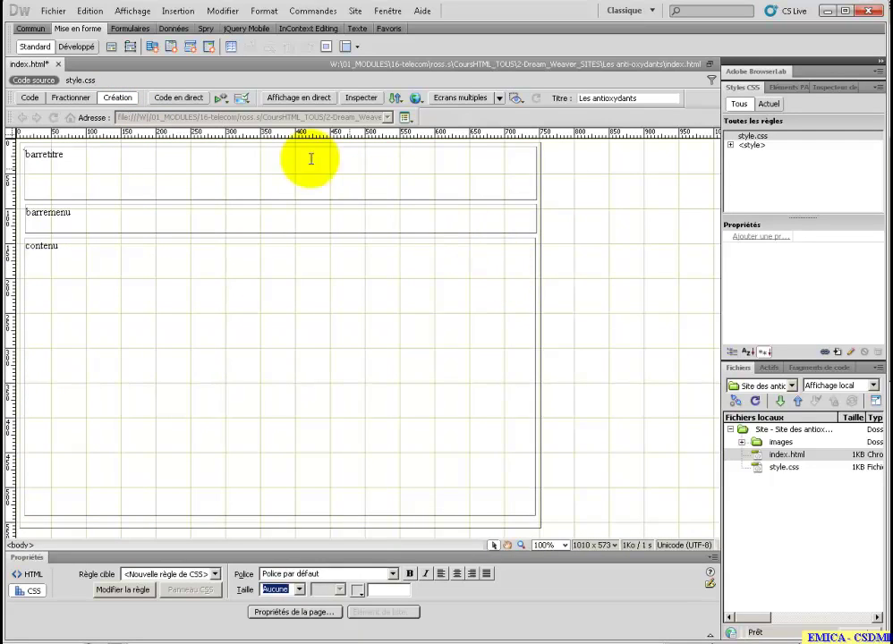
click(30, 98)
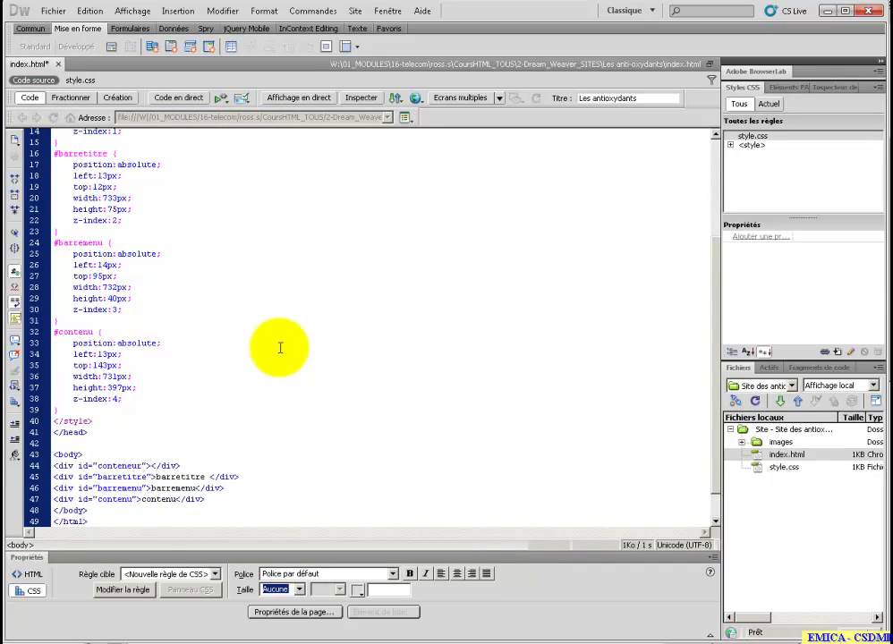
Examine the style.css link and the embedded style block in the head of index.html, and view the linked stylesheet.
scroll(281, 348, up, 5)
scroll(280, 348, down, 1)
scroll(280, 348, up, 1)
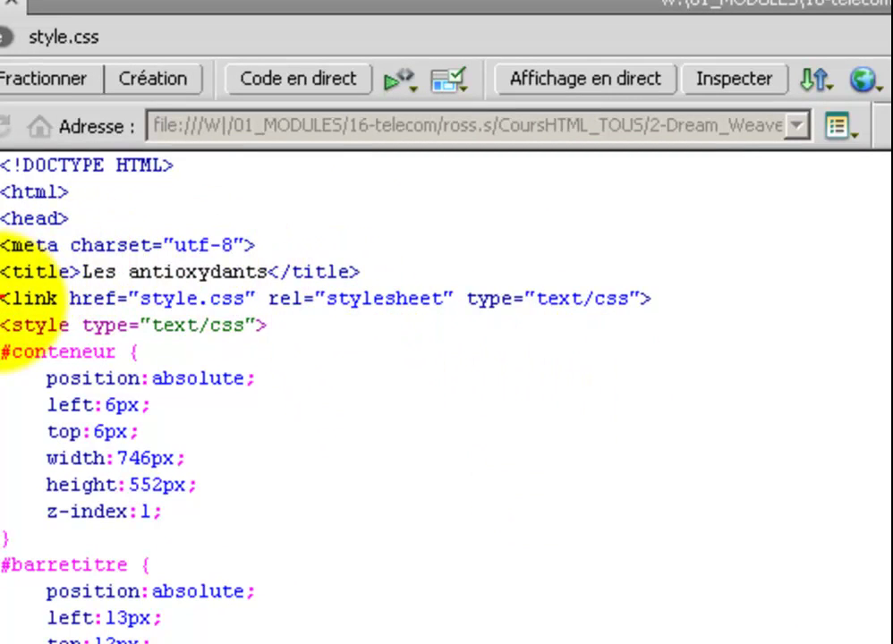
mouse_move(45, 329)
mouse_down()
mouse_move(330, 338)
mouse_move(753, 325)
mouse_move(738, 239)
mouse_move(7, 240)
mouse_move(40, 300)
mouse_move(65, 285)
mouse_up()
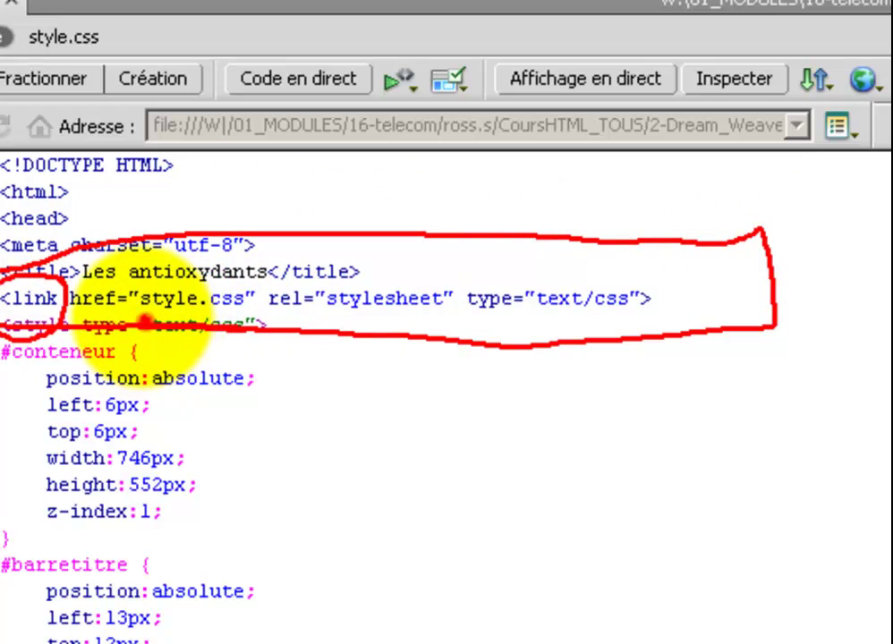
mouse_move(149, 325)
mouse_down()
mouse_move(260, 210)
mouse_move(211, 358)
mouse_up()
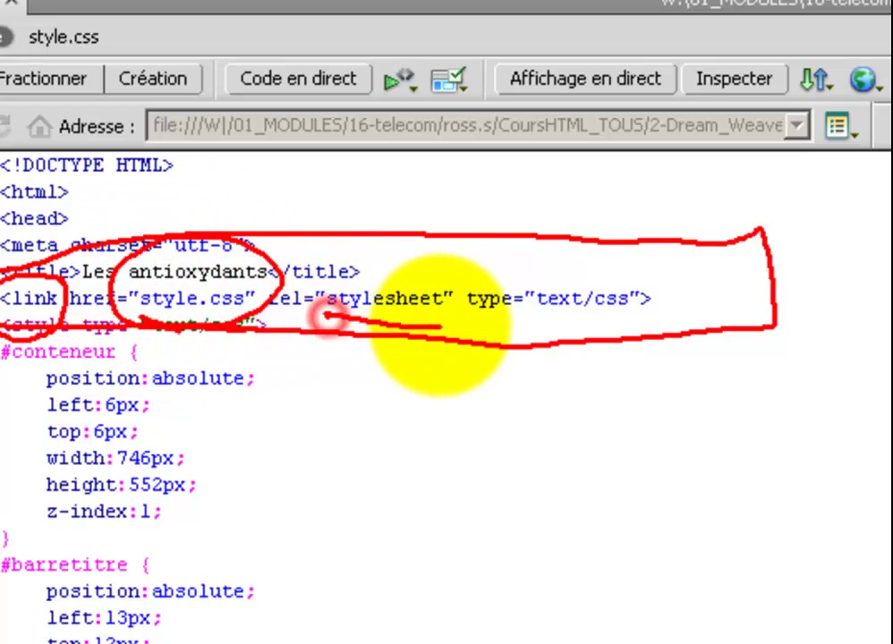
drag(325, 315, 440, 325)
key(Escape)
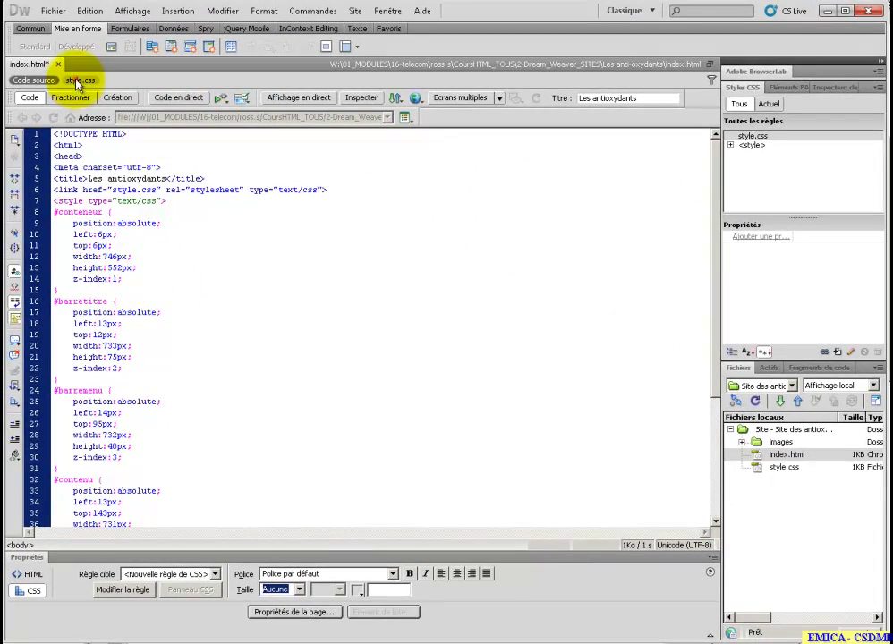
click(77, 81)
click(33, 80)
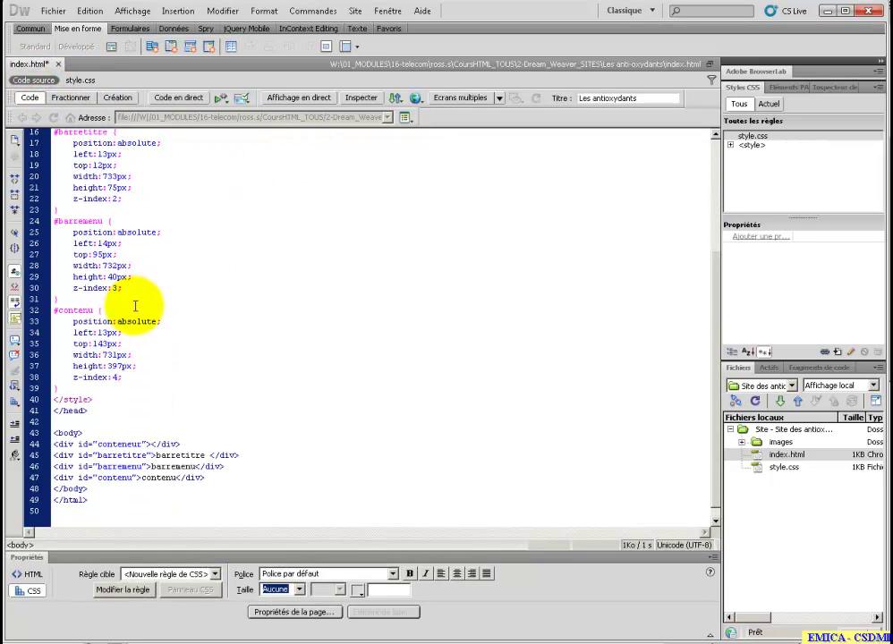
Move the #conteneur, #barretitre, #barremenu and #contenu rules from the style block of index.html into style.css below its opening comment.
drag(71, 391, 36, 220)
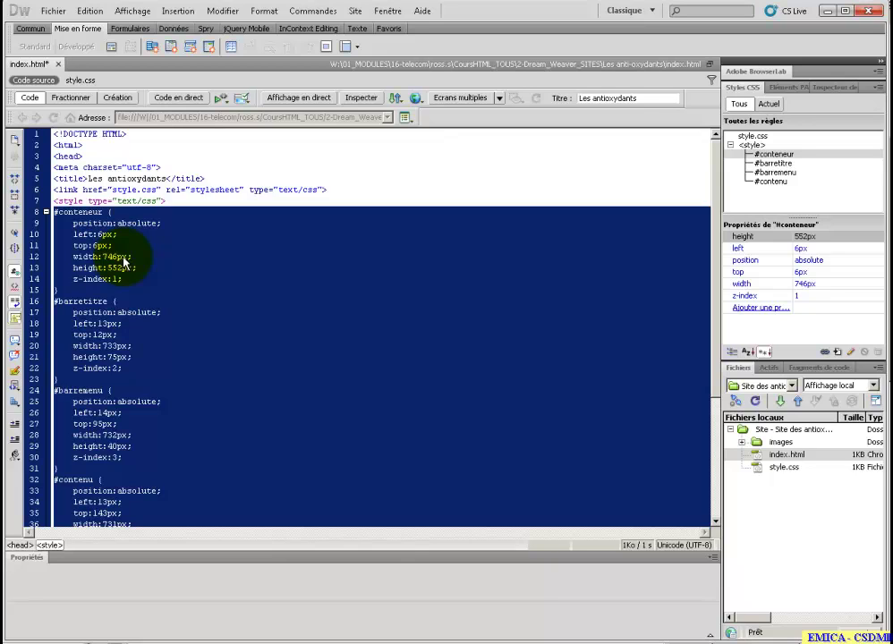
key(ctrl+x)
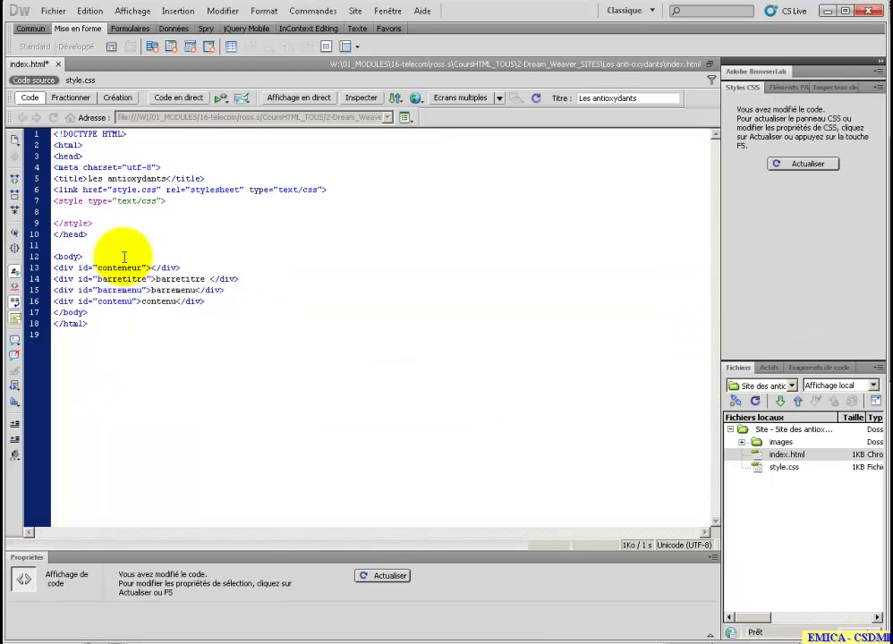
click(80, 80)
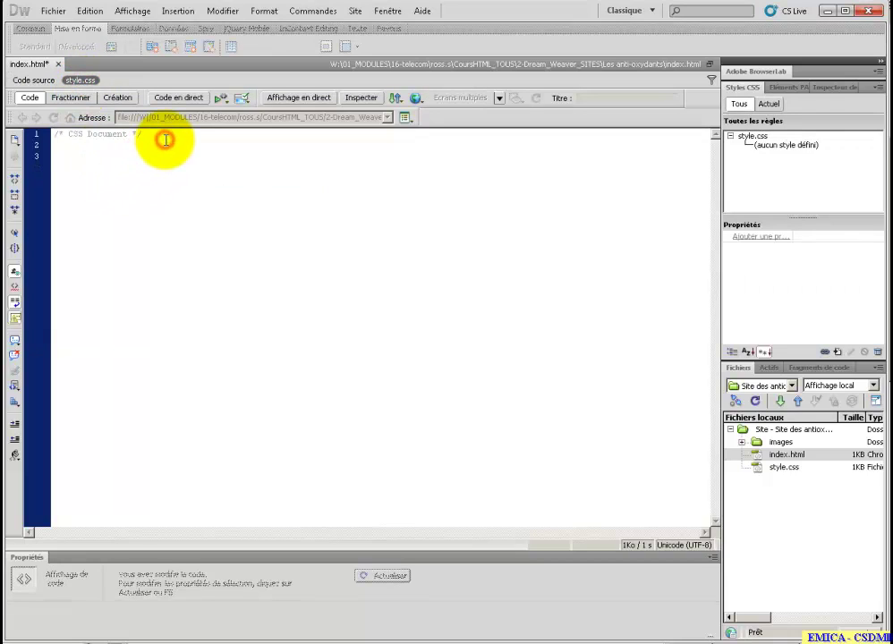
key(ctrl+v)
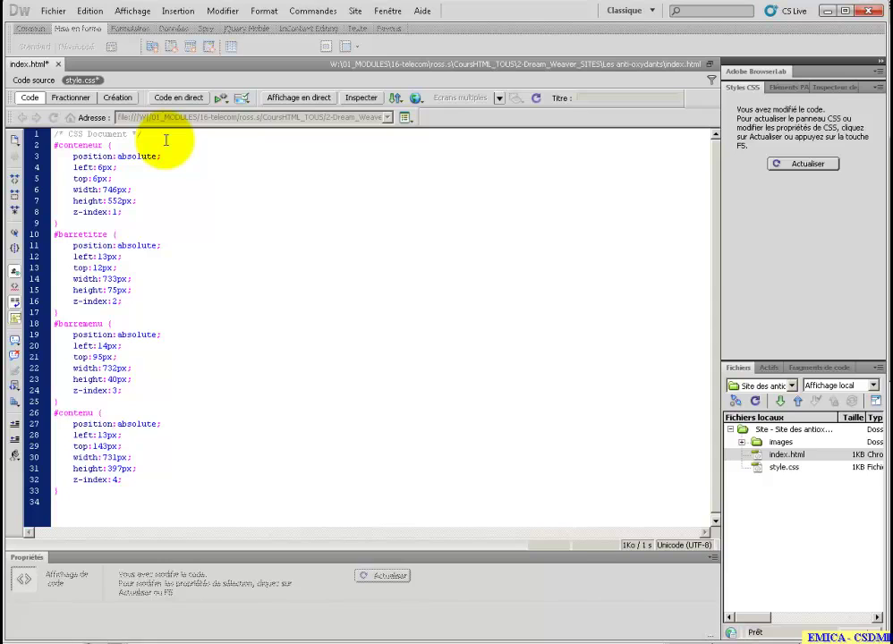
Delete the empty style block from the head of index.html and check the moved rules in style.css.
click(33, 64)
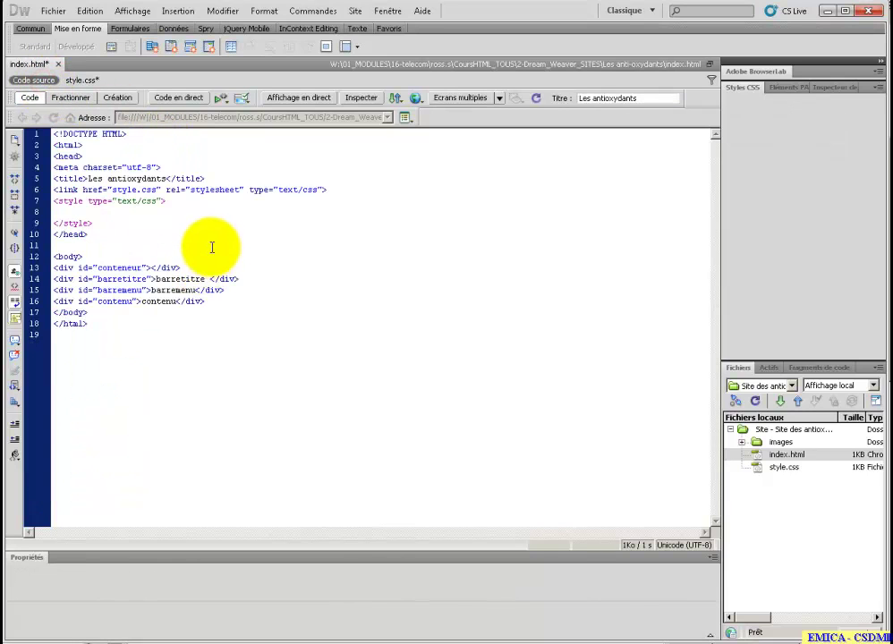
shift+click(92, 222)
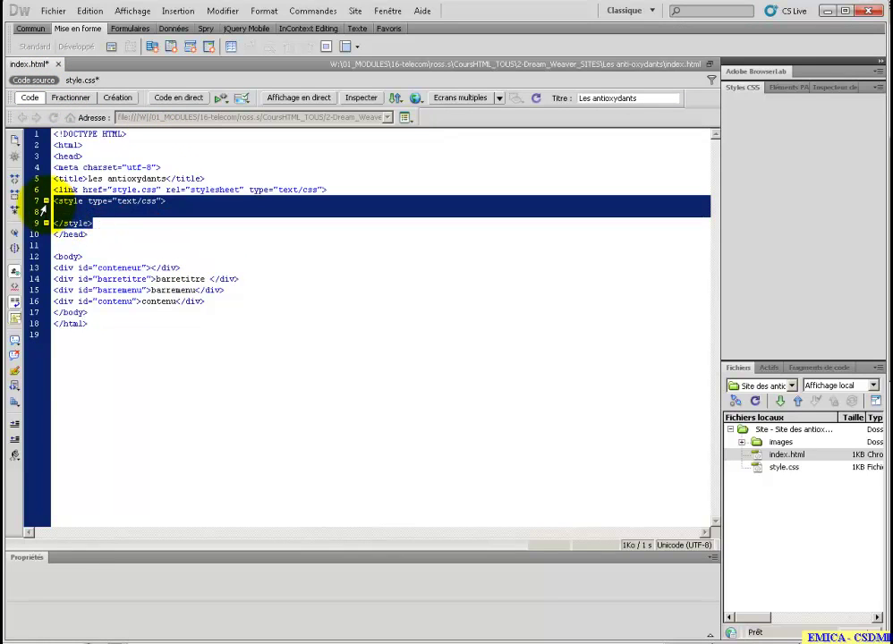
key(Delete)
key(Delete)
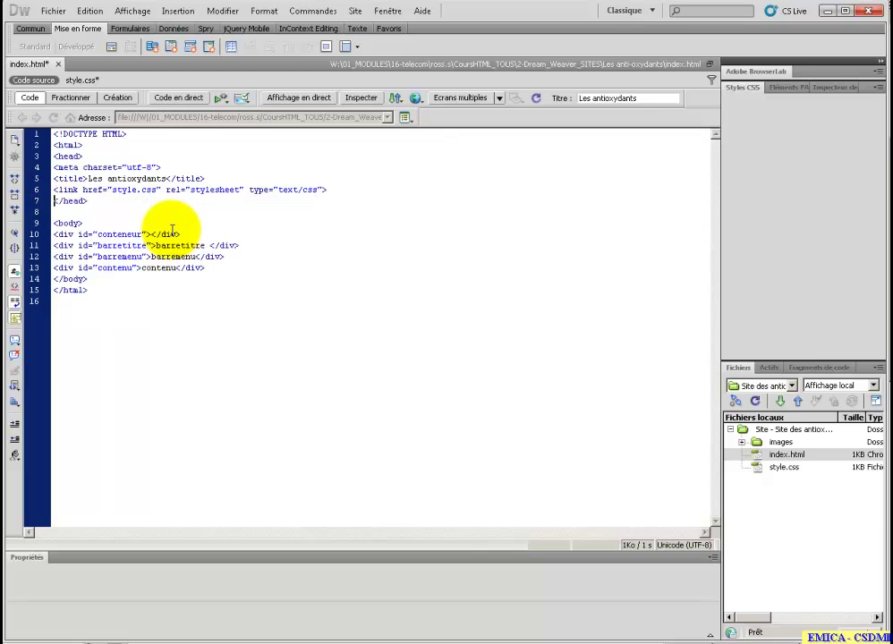
click(83, 81)
click(33, 64)
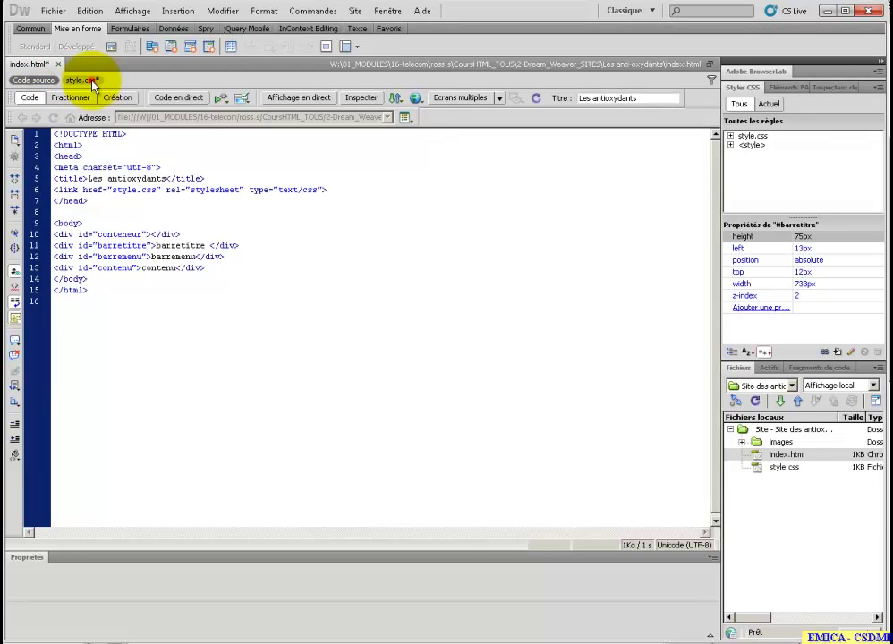
click(83, 81)
click(41, 63)
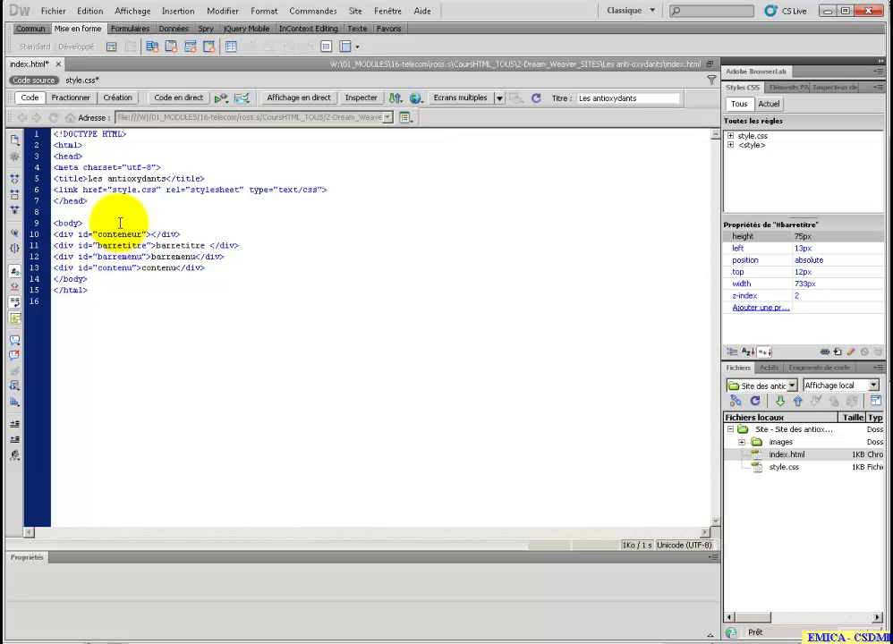
Consult the layout sketch and indent the barretitre, barremenu and contenu divs two levels beneath the conteneur div.
key(alt+Tab)
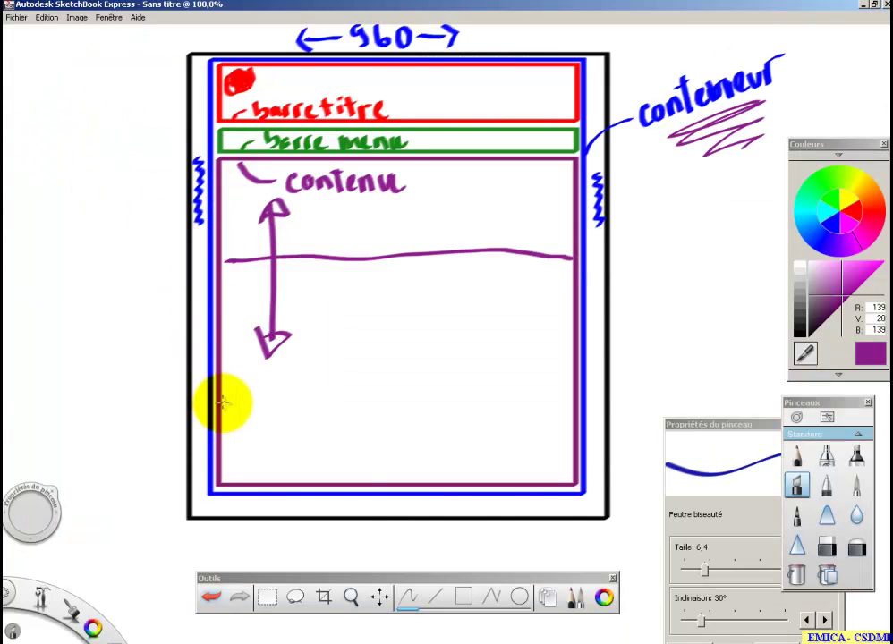
key(alt+Tab)
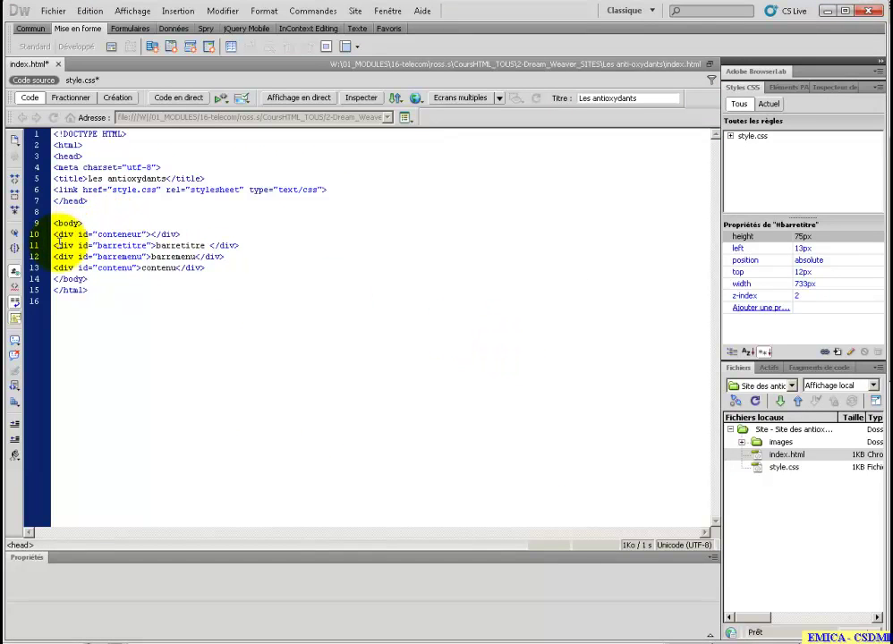
drag(56, 244, 60, 266)
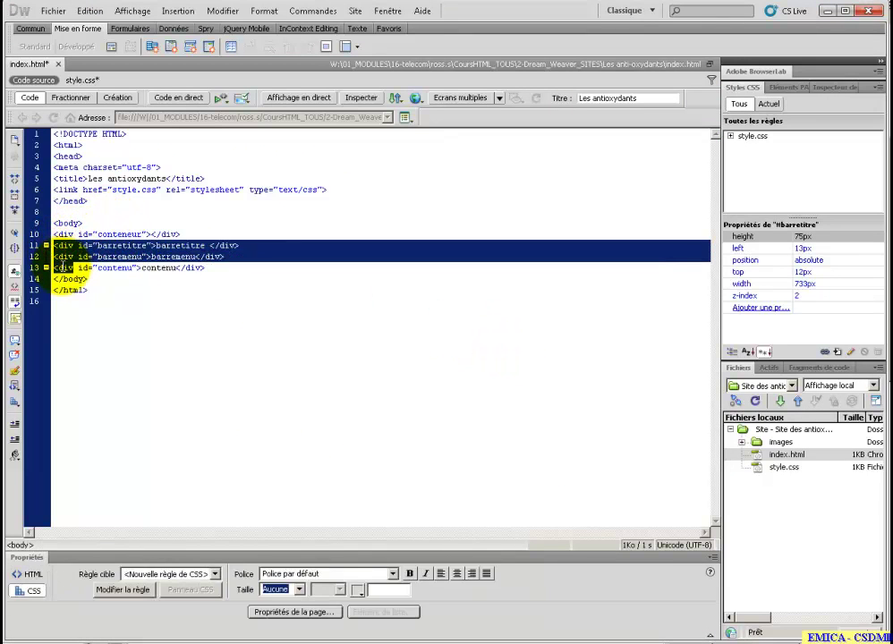
key(Tab)
key(Tab)
Move the conteneur div's closing tag onto its own line after the contenu div so it encloses the three inner divs.
click(176, 231)
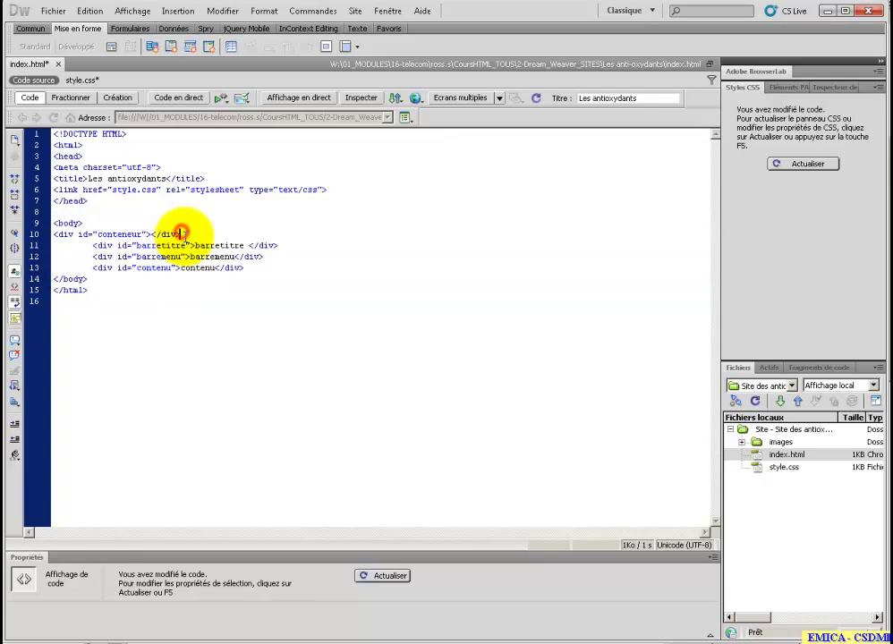
drag(190, 234, 153, 234)
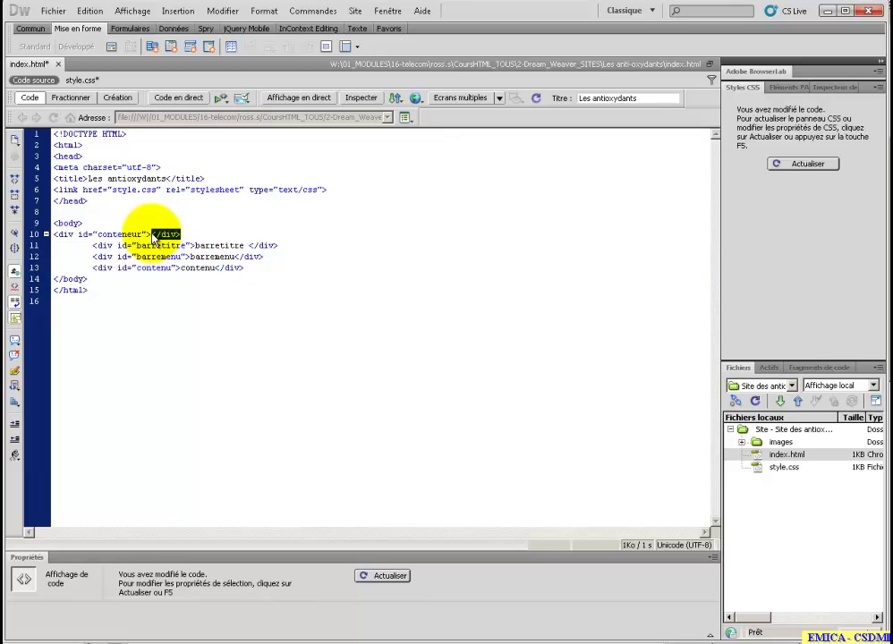
key(ctrl+x)
click(242, 257)
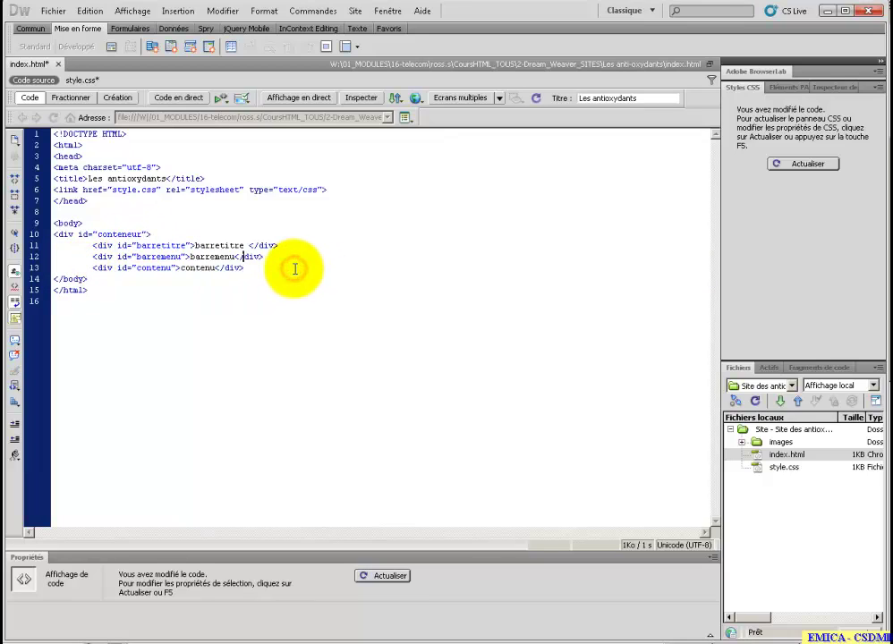
key(Return)
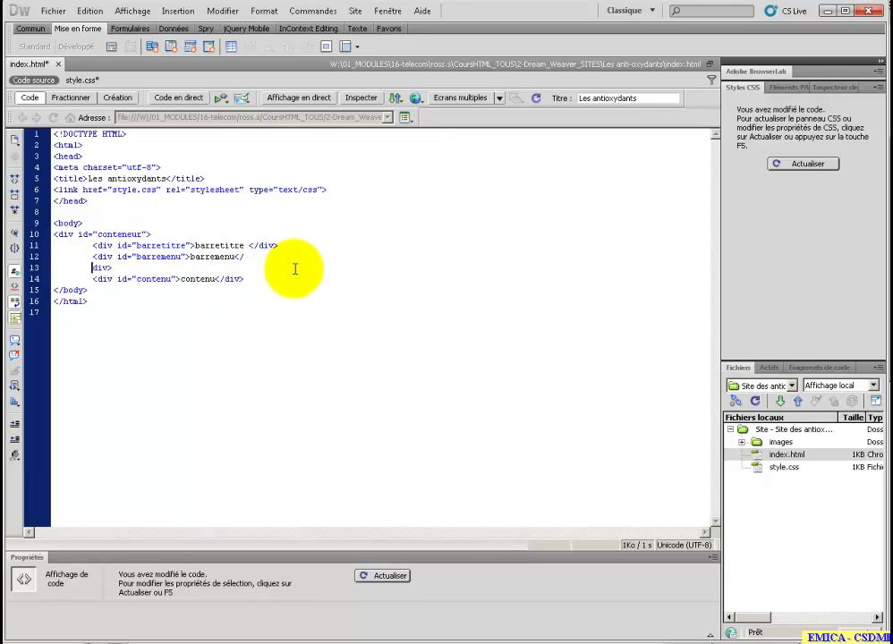
key(BackSpace)
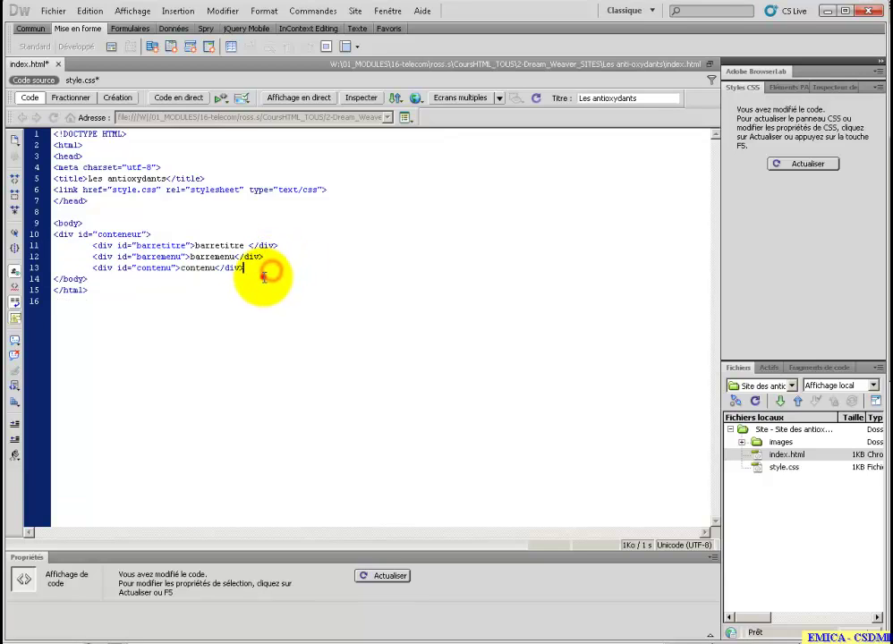
click(263, 277)
click(251, 270)
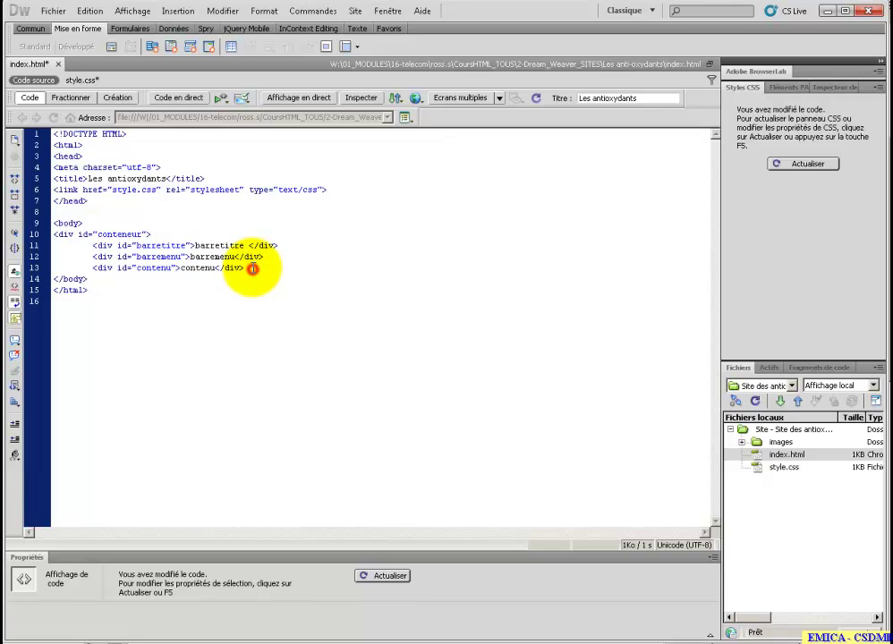
key(Return)
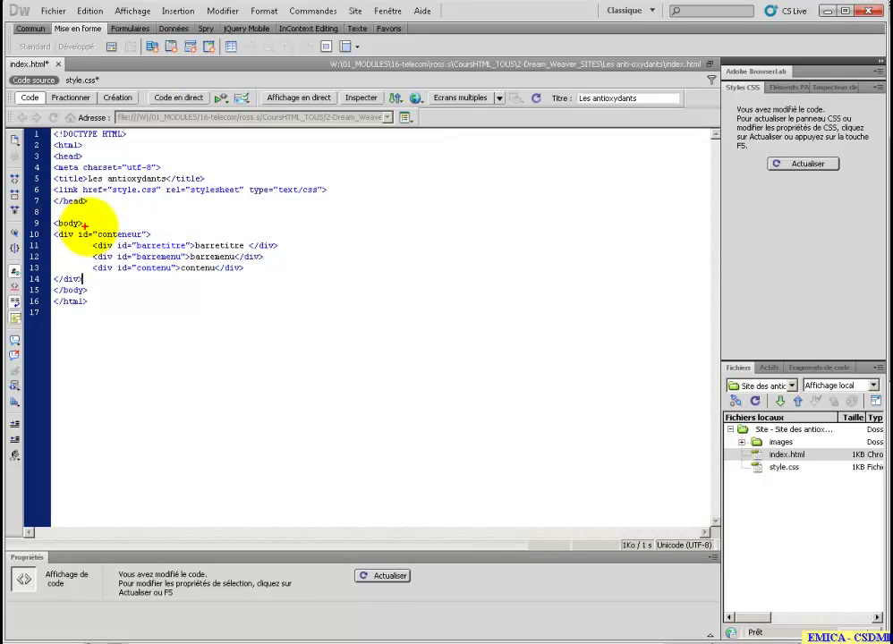
mouse_move(125, 224)
mouse_down()
mouse_move(58, 226)
mouse_move(76, 240)
mouse_move(123, 224)
mouse_move(147, 231)
mouse_up()
mouse_move(96, 279)
mouse_down()
mouse_move(79, 275)
mouse_move(89, 285)
mouse_up()
drag(96, 242, 93, 277)
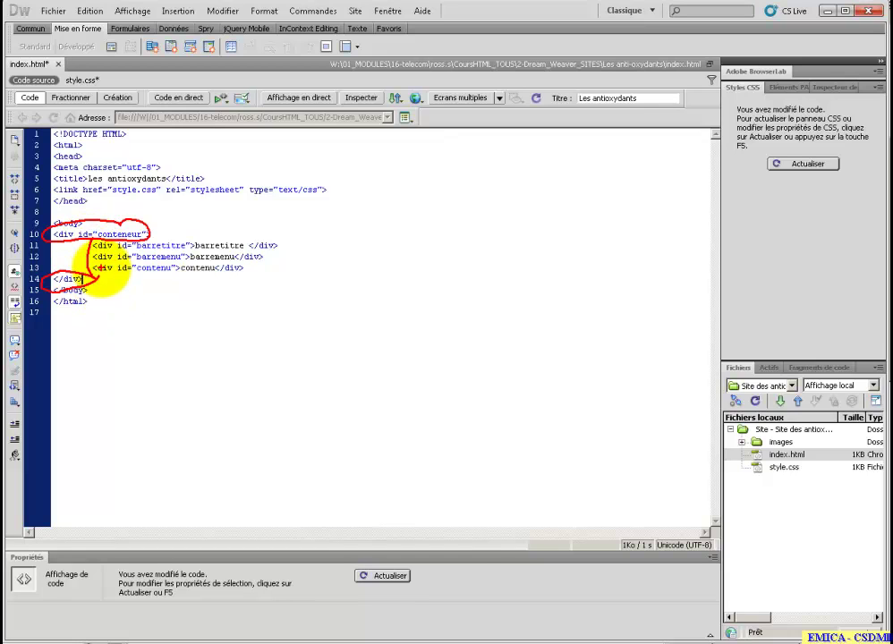
key(Escape)
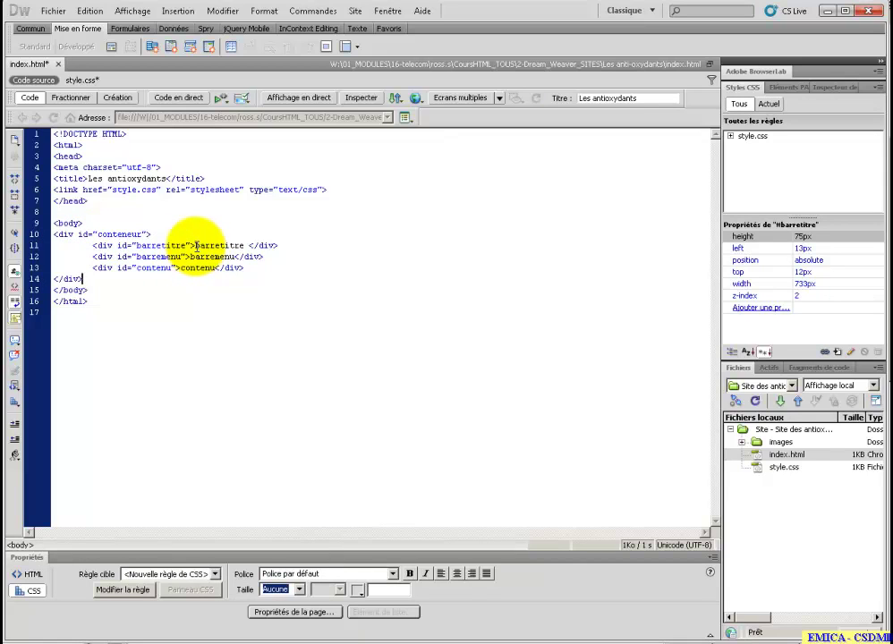
Put the barretitre div's text and closing tag on separate lines and add a blank line after the div.
click(196, 245)
key(Return)
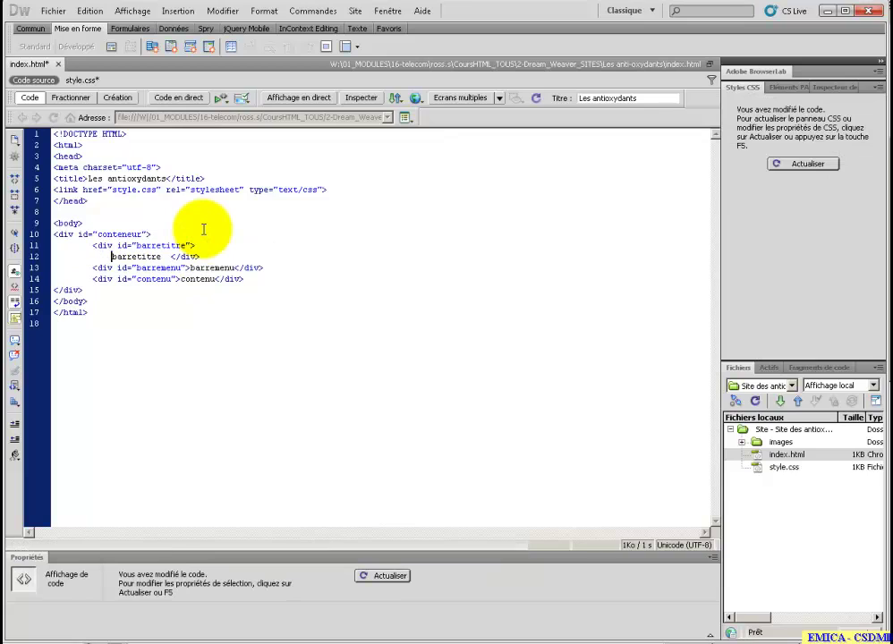
click(171, 257)
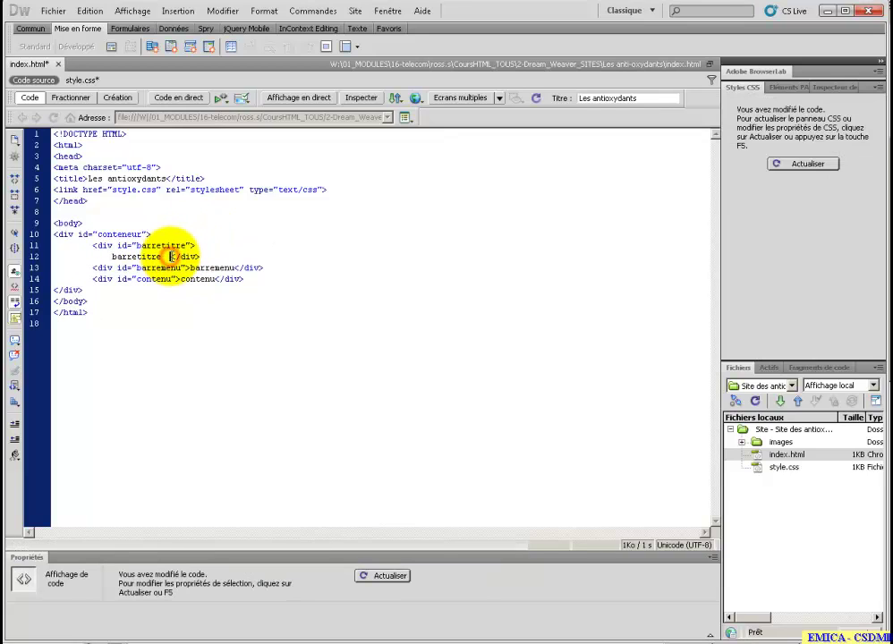
key(Return)
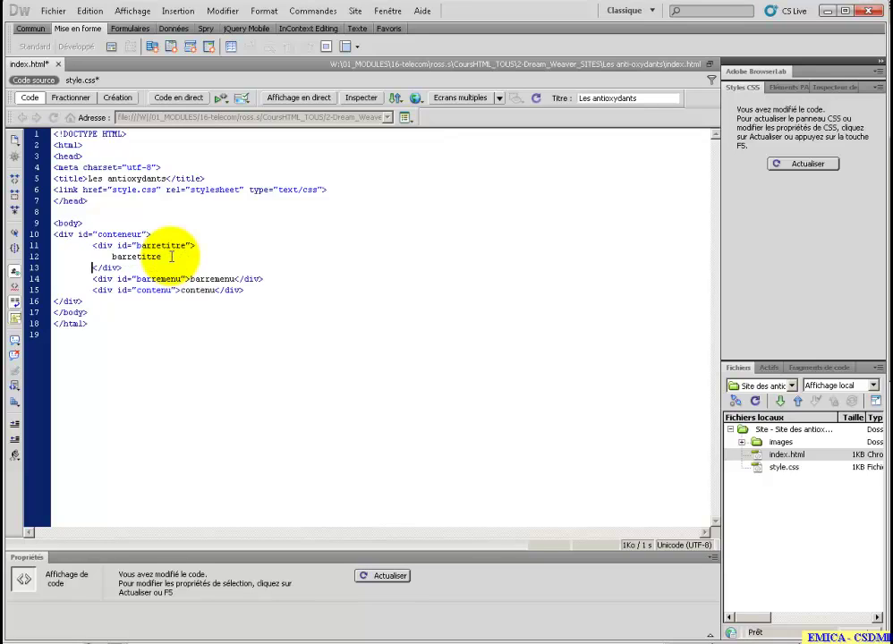
key(End)
key(Return)
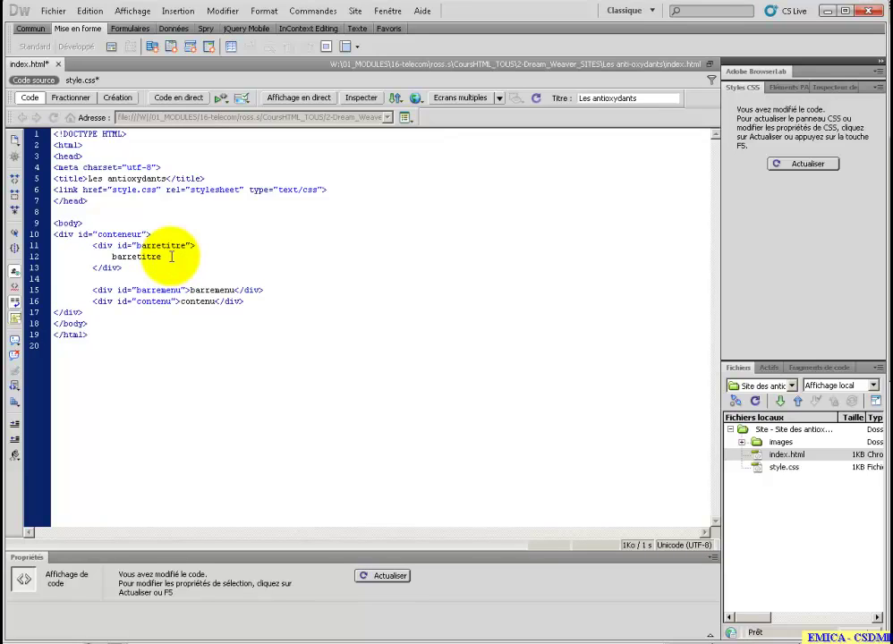
Put the barremenu div's text and closing tag on separate lines, with the text indented one level inside the div.
click(234, 290)
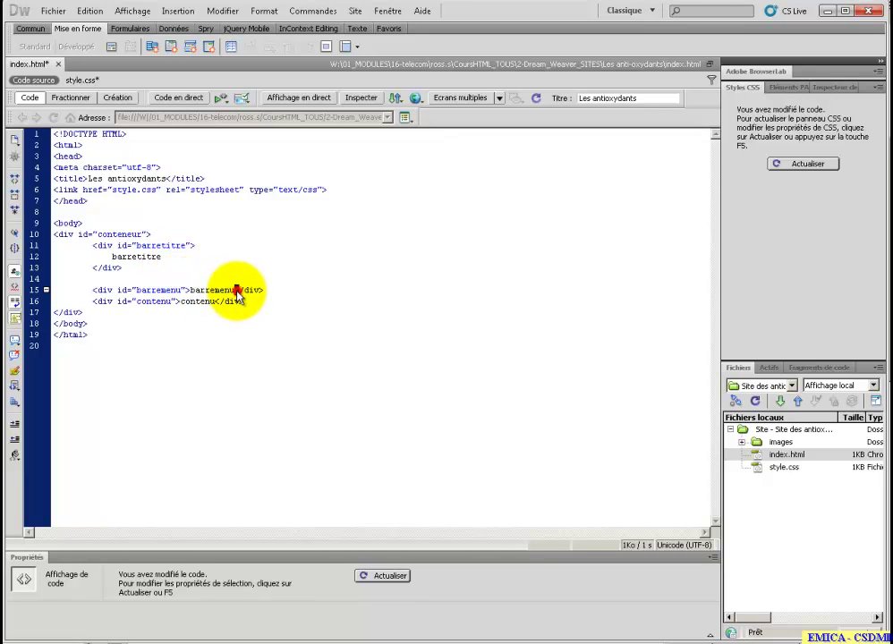
key(Return)
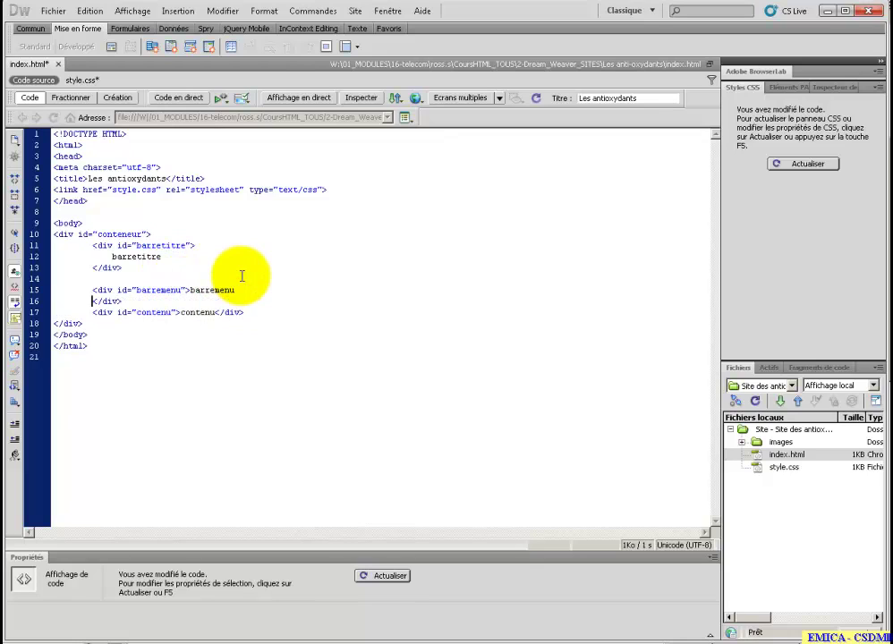
key(Return)
click(190, 291)
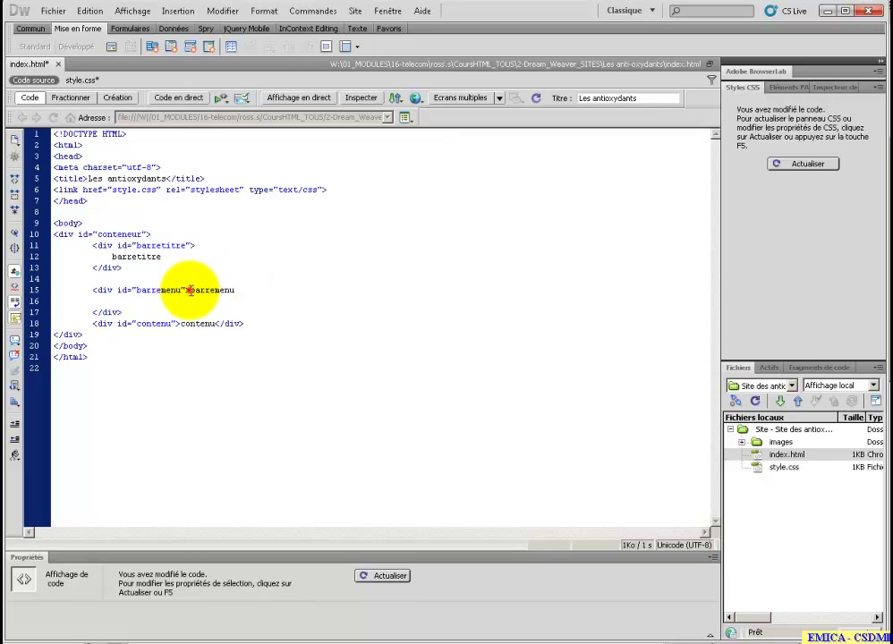
key(Return)
key(Tab)
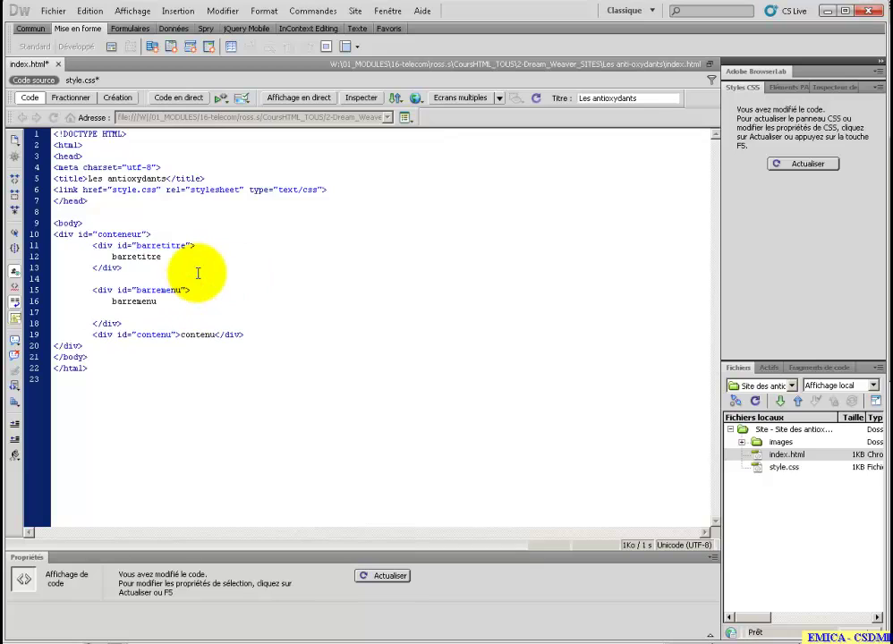
click(115, 311)
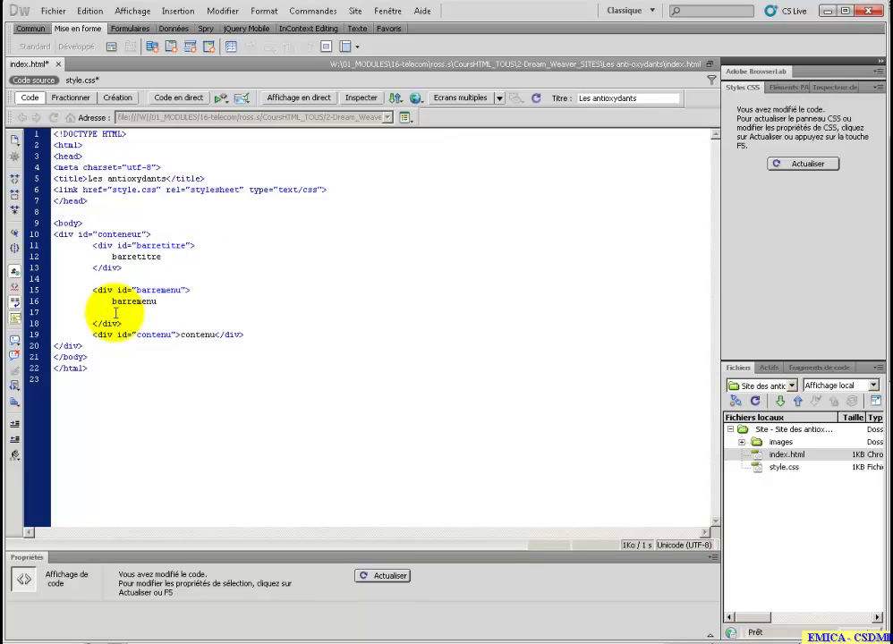
key(BackSpace)
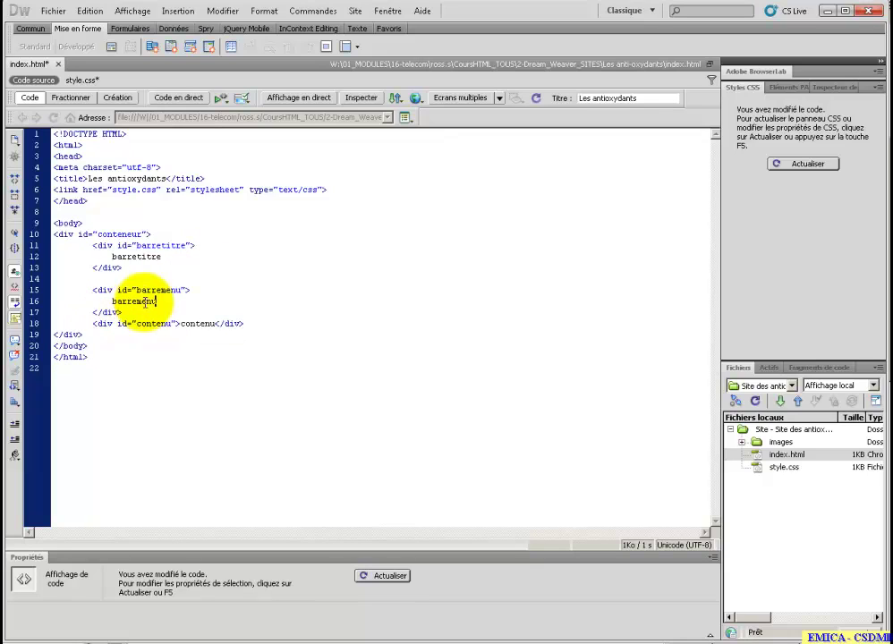
Put the contenu div's text, indented one level, and its closing tag on separate lines, and add a blank line before the div.
click(216, 324)
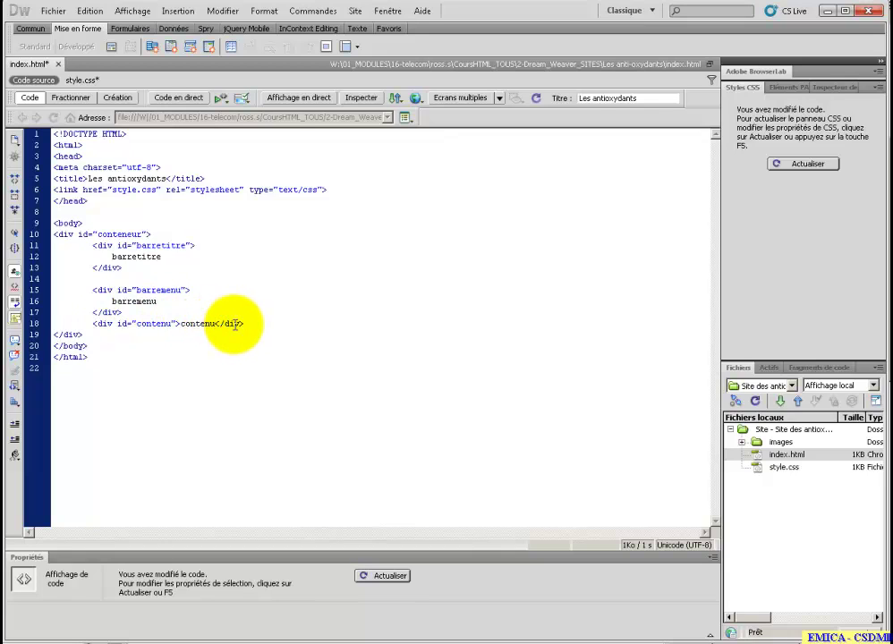
key(Return)
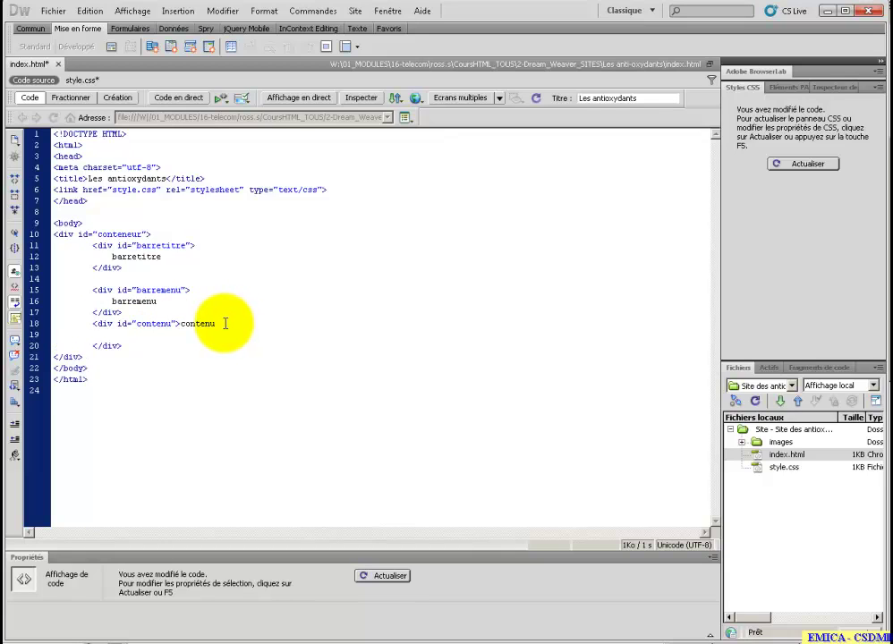
double_click(213, 324)
drag(186, 326, 140, 339)
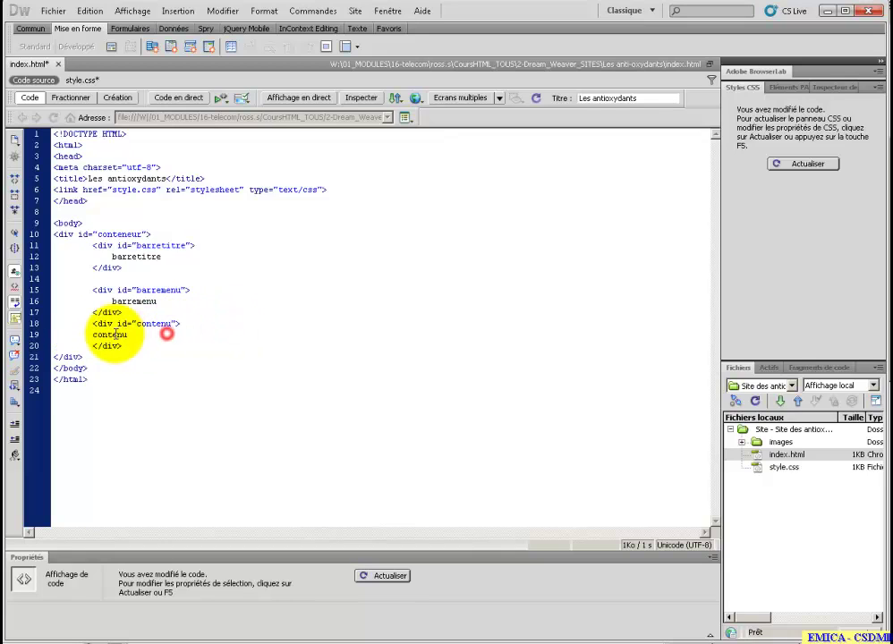
click(95, 334)
key(Tab)
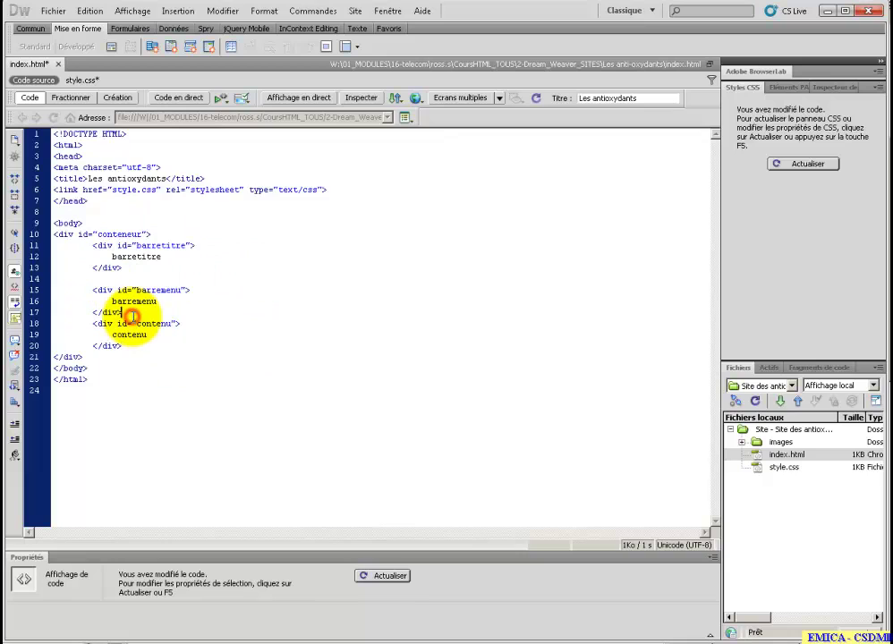
key(Return)
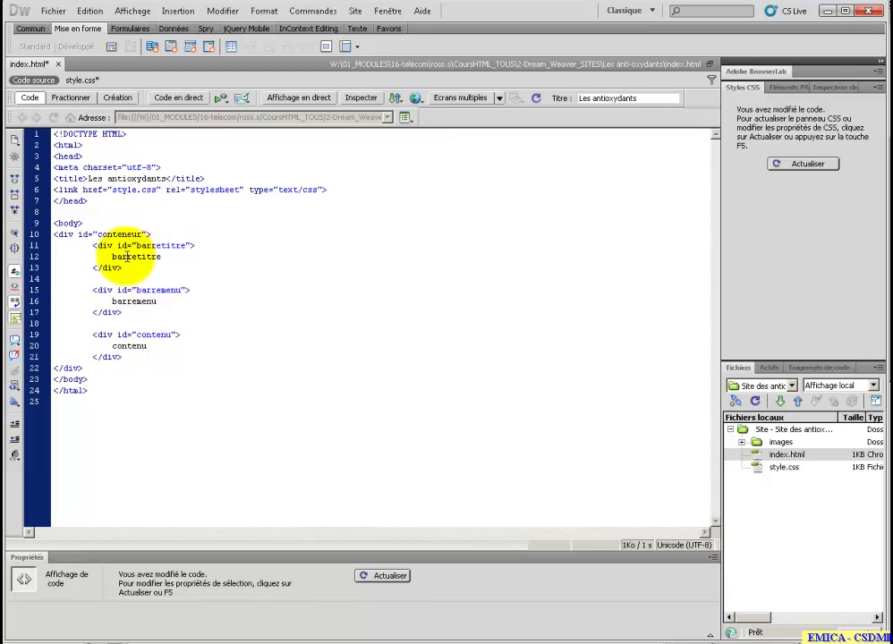
Check the page layout in Design view and review the properties of the #conteneur, #barretitre, #barremenu and #contenu rules in style.css.
click(123, 100)
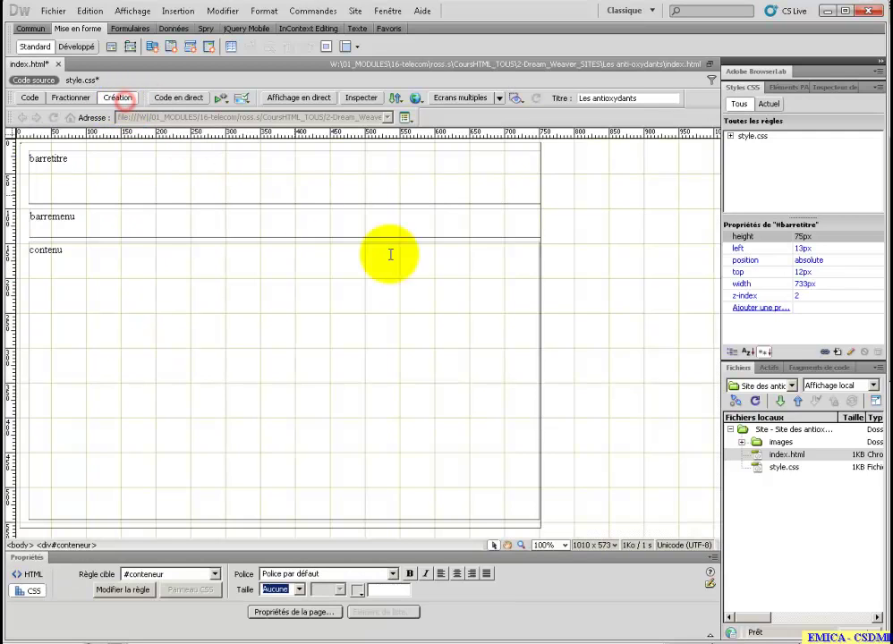
click(29, 98)
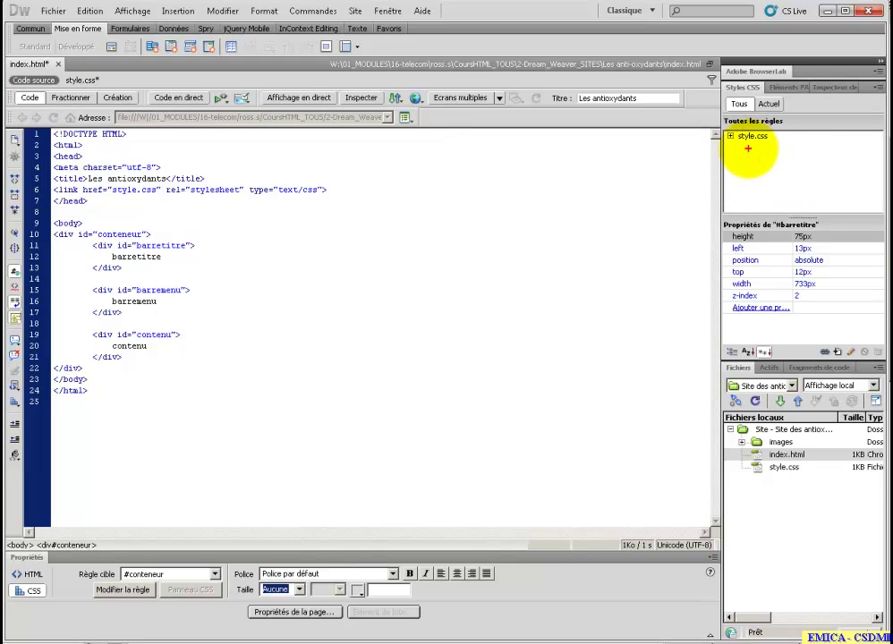
mouse_move(816, 150)
mouse_down()
mouse_move(764, 69)
mouse_move(808, 139)
mouse_move(802, 120)
mouse_up()
key(Escape)
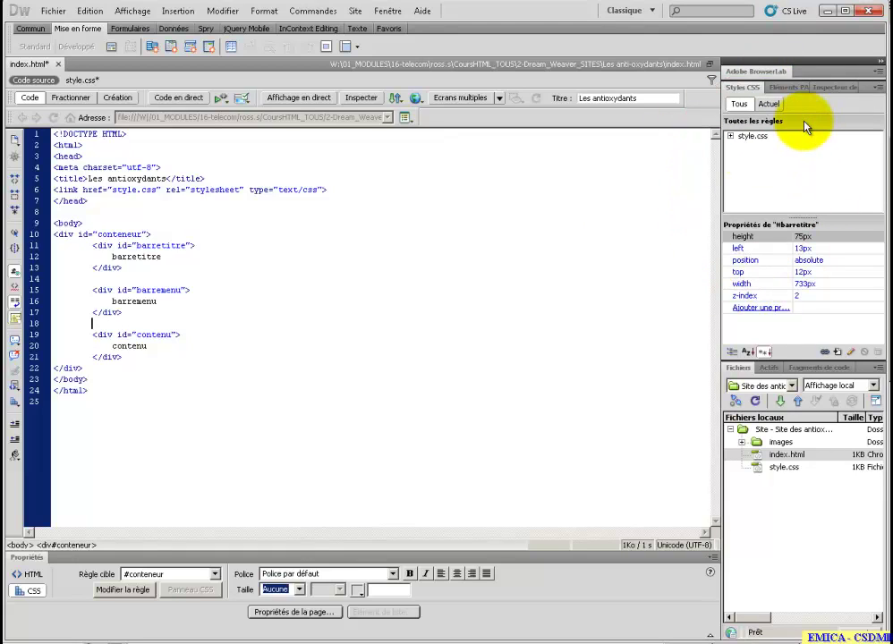
click(732, 136)
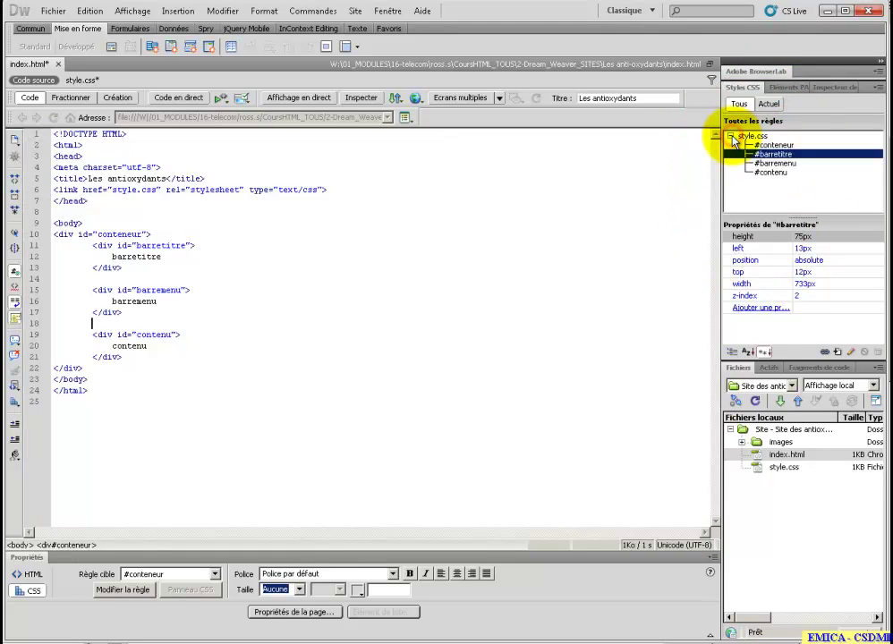
click(773, 144)
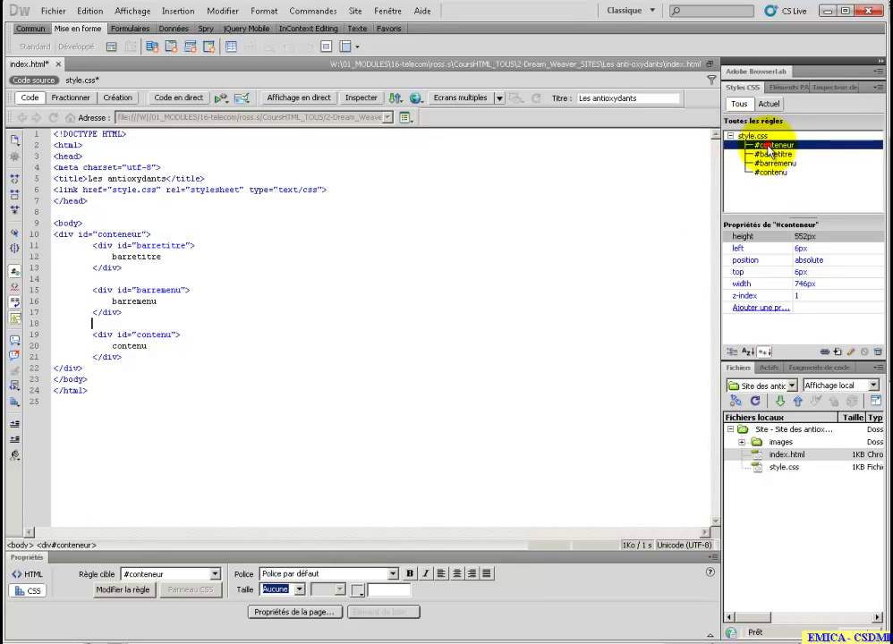
click(774, 155)
click(775, 164)
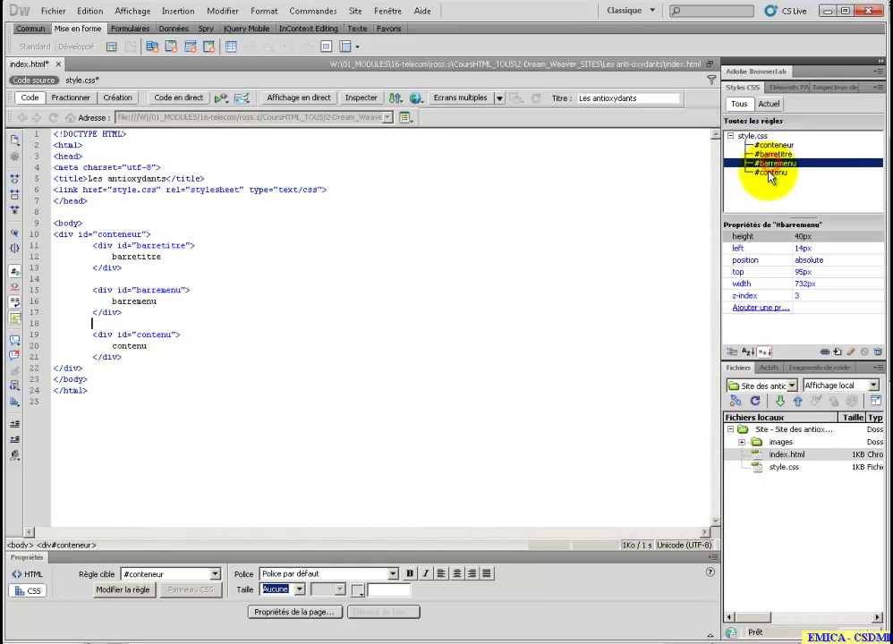
click(772, 173)
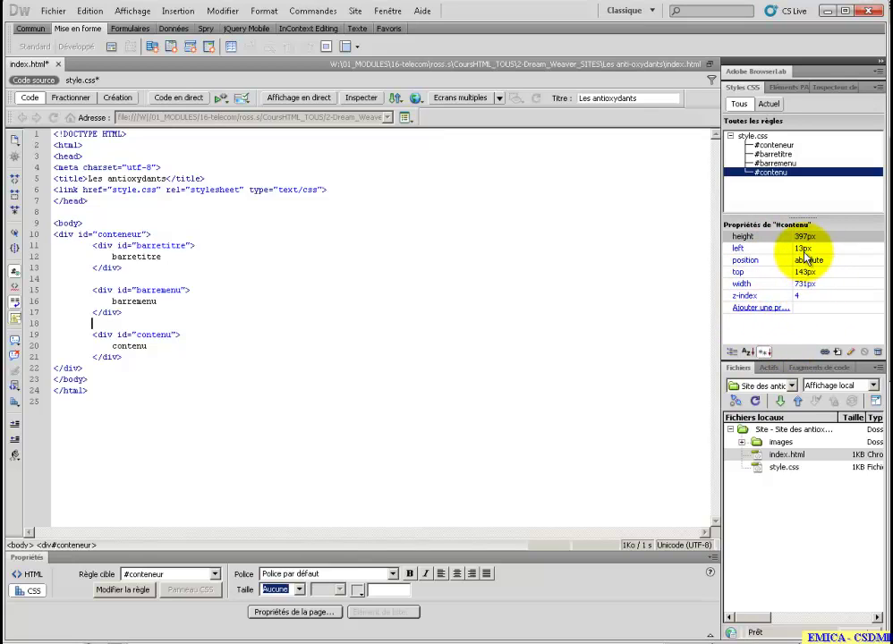
Set the background colour of the #conteneur rule to #CCC.
click(775, 146)
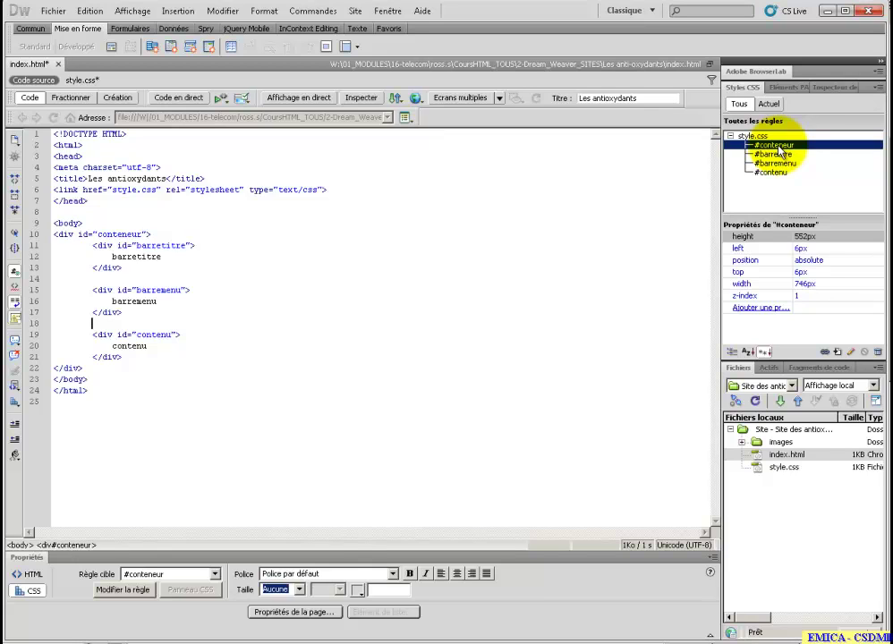
double_click(784, 146)
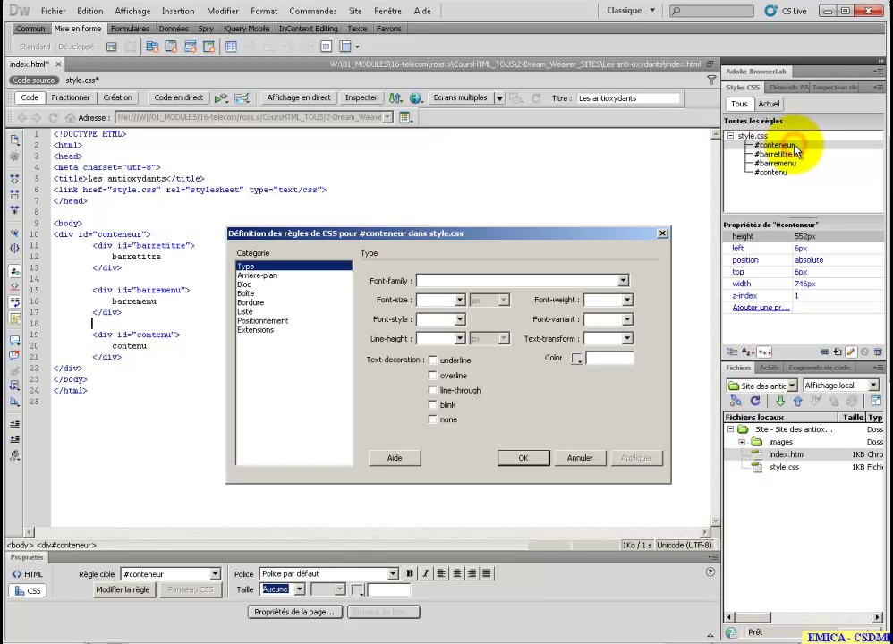
click(257, 276)
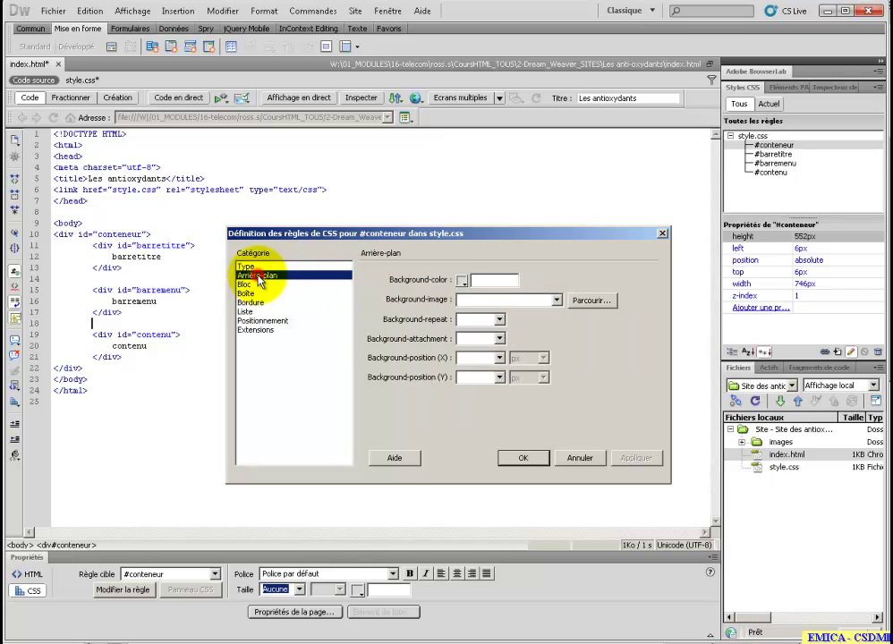
click(461, 281)
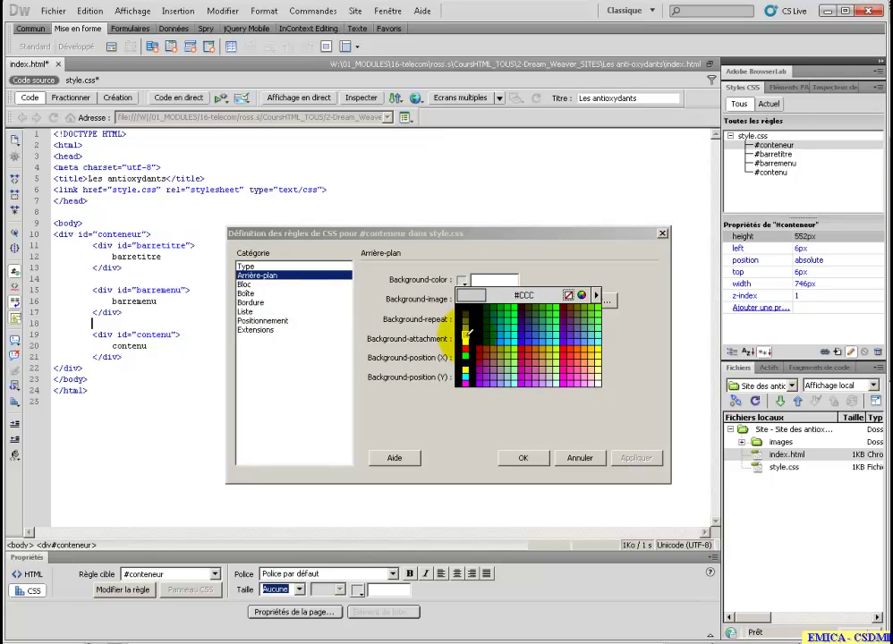
click(465, 325)
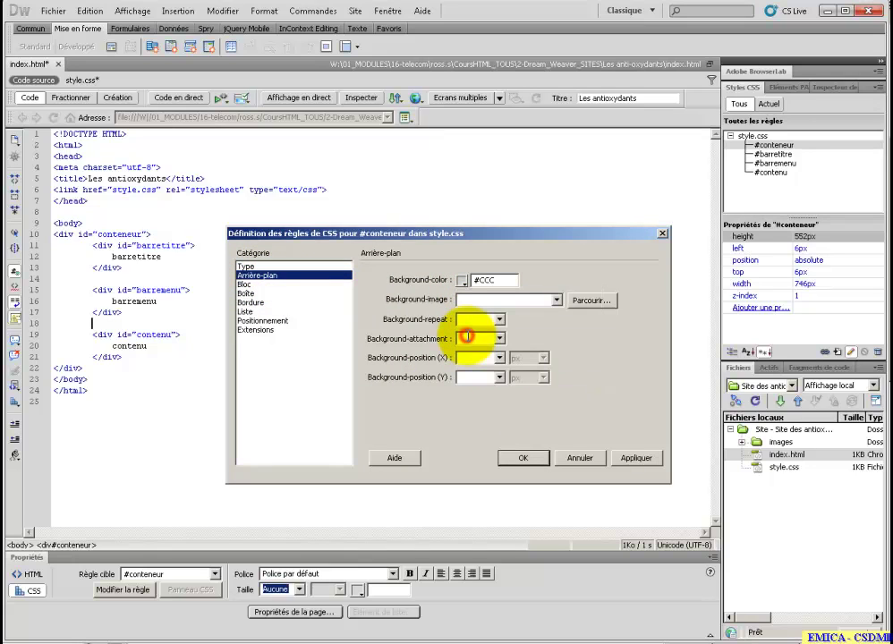
click(524, 458)
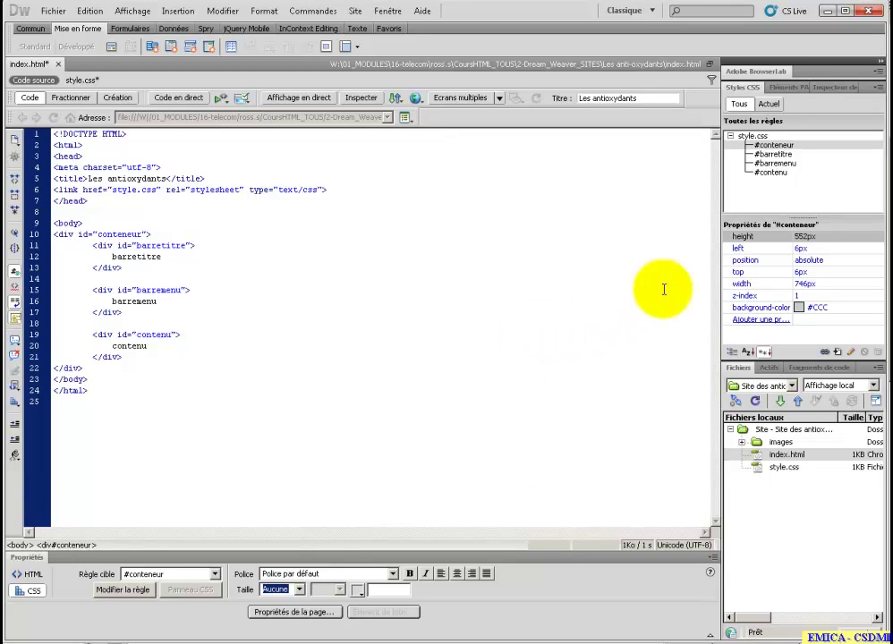
Add a background-color property with the value #FFF to the #barremenu rule.
click(785, 166)
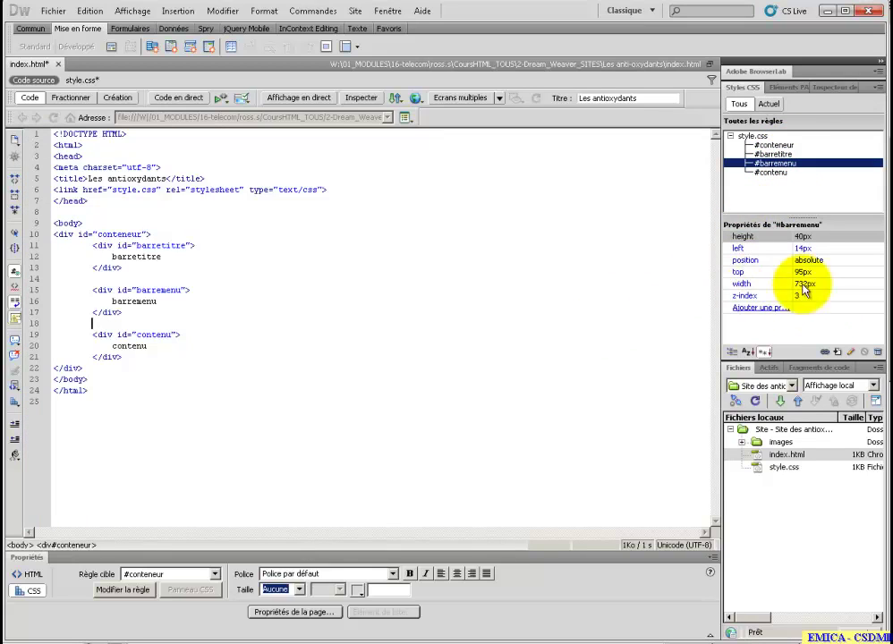
click(768, 308)
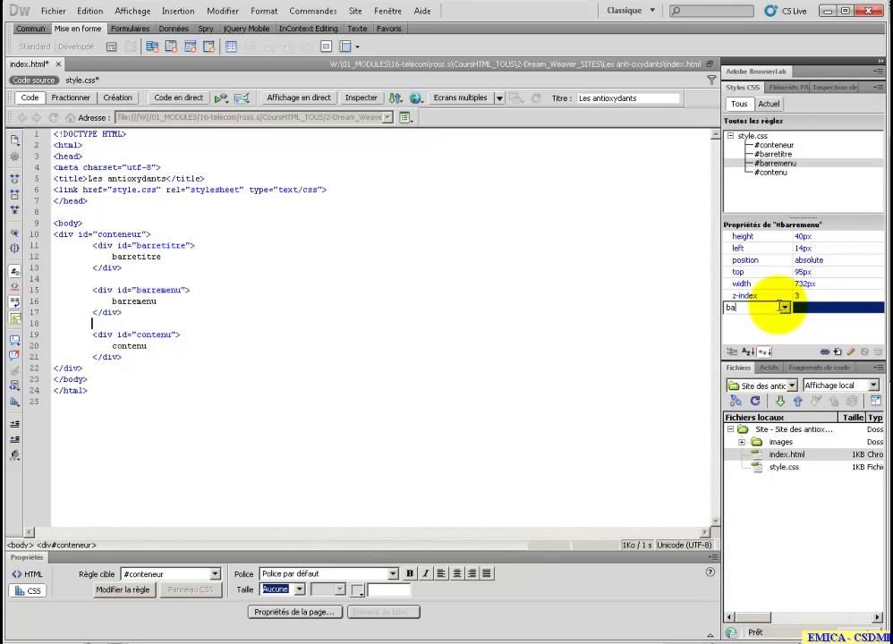
text(ba)
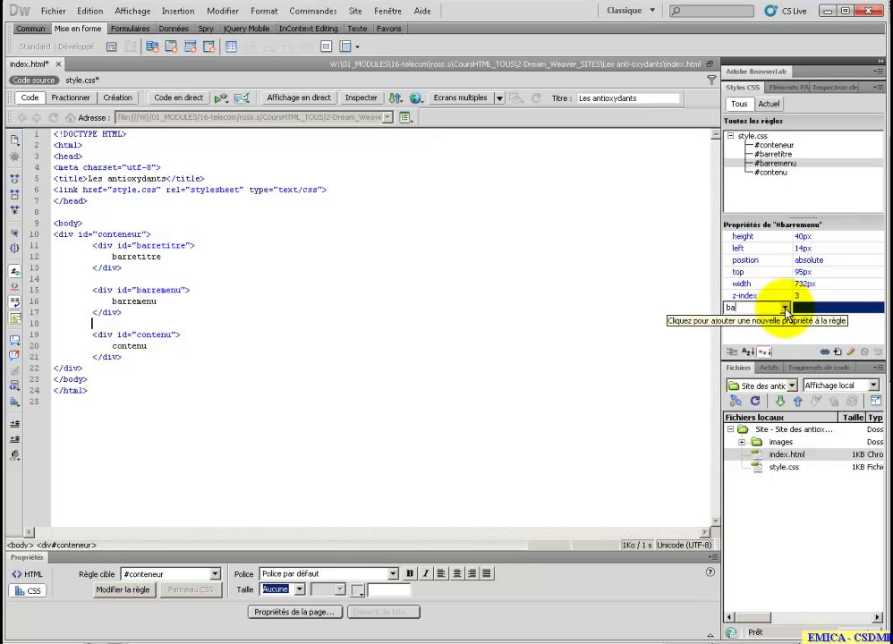
click(784, 308)
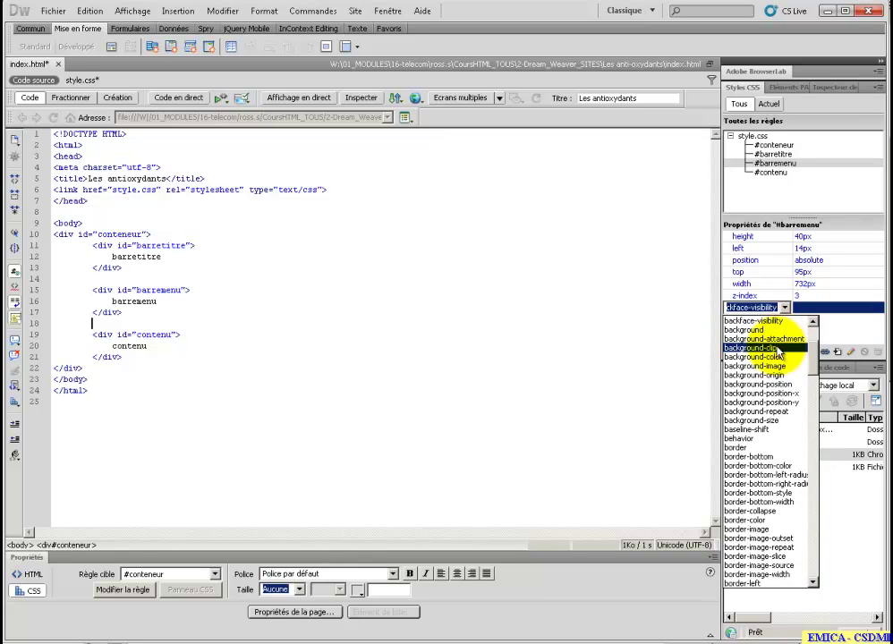
click(776, 358)
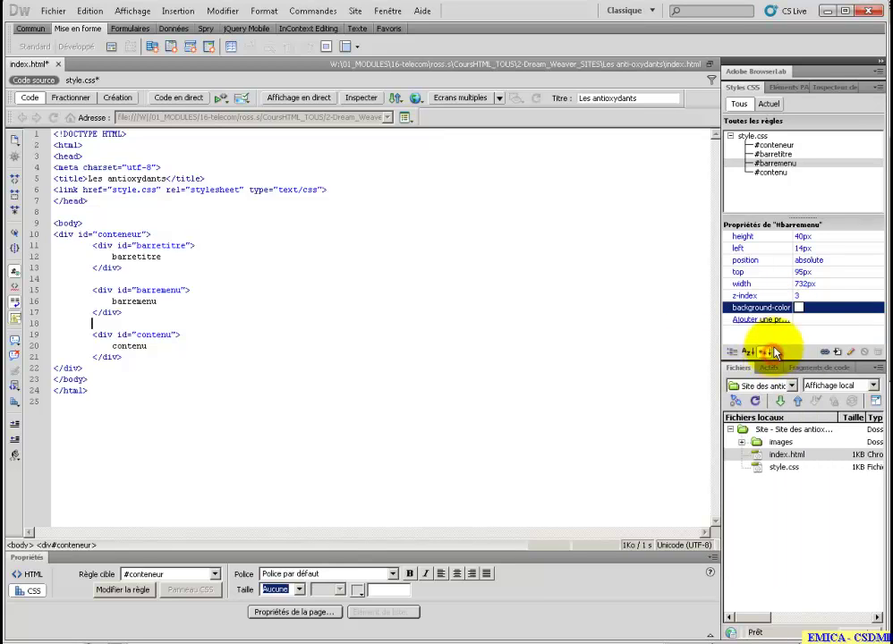
click(800, 307)
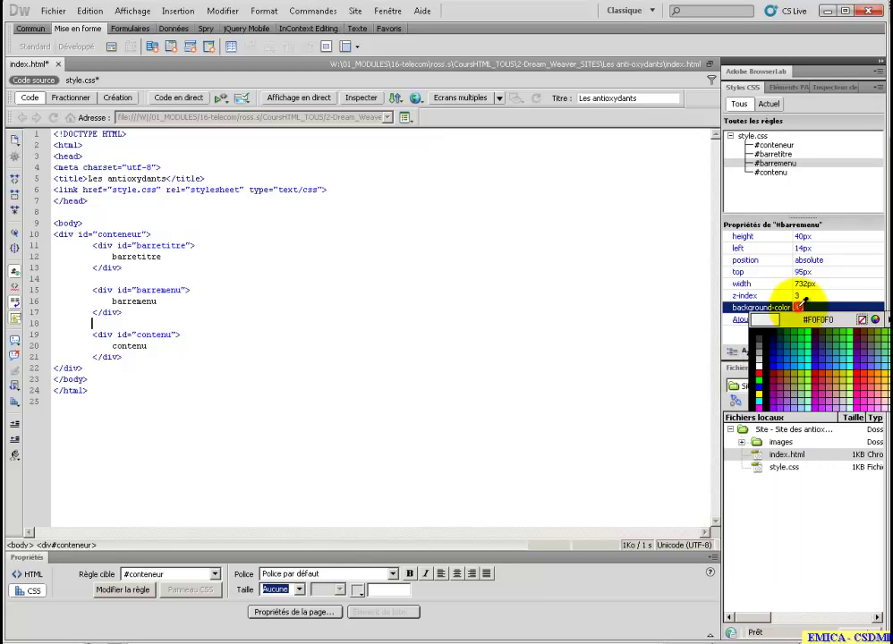
click(759, 365)
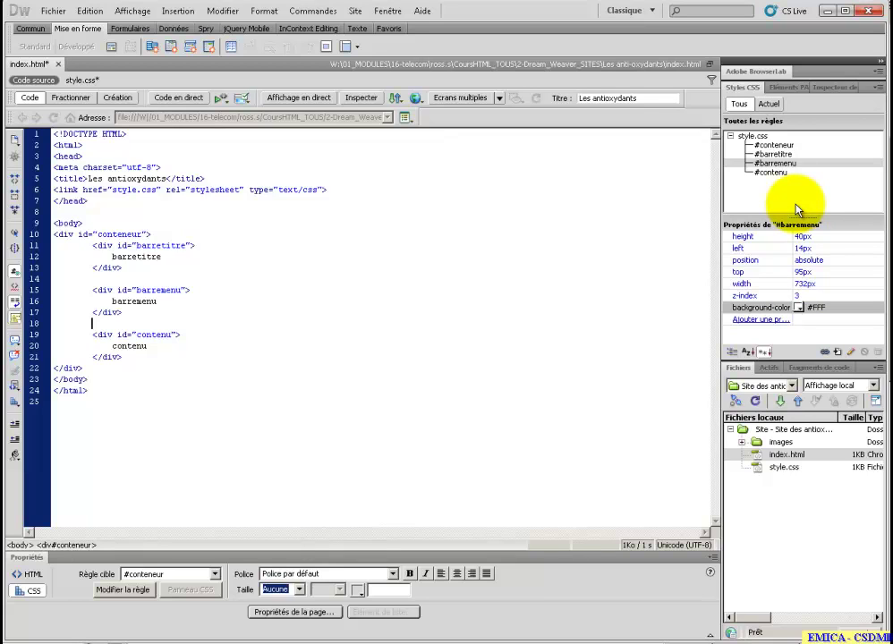
Copy the background-color: #FFF declaration from the #barremenu rule in style.css to the end of the #contenu rule.
click(89, 80)
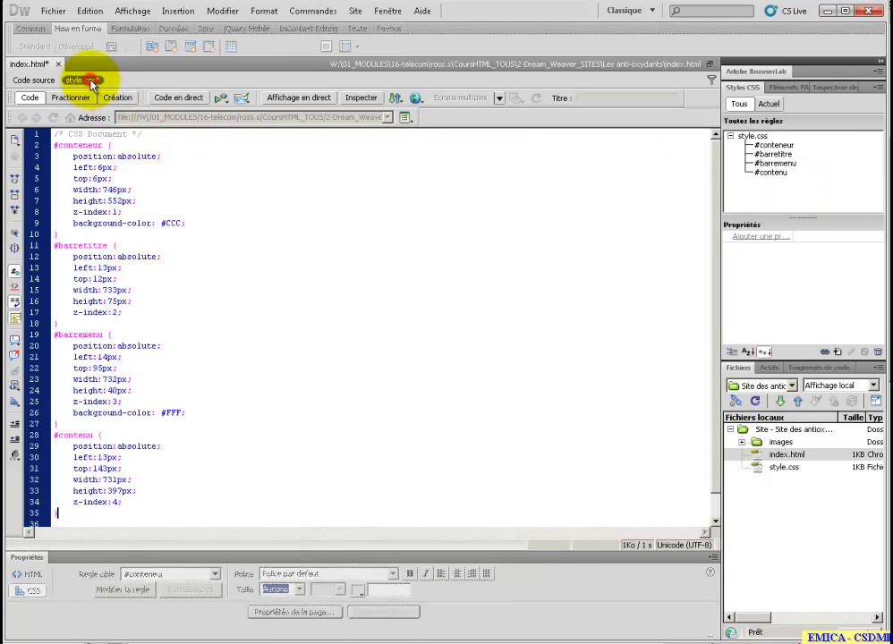
click(217, 262)
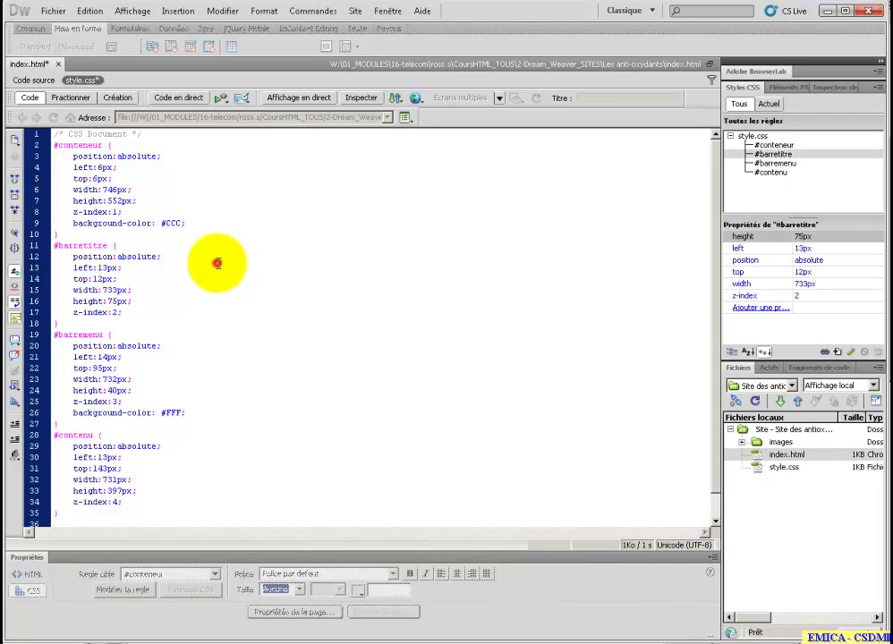
scroll(217, 261, down, 1)
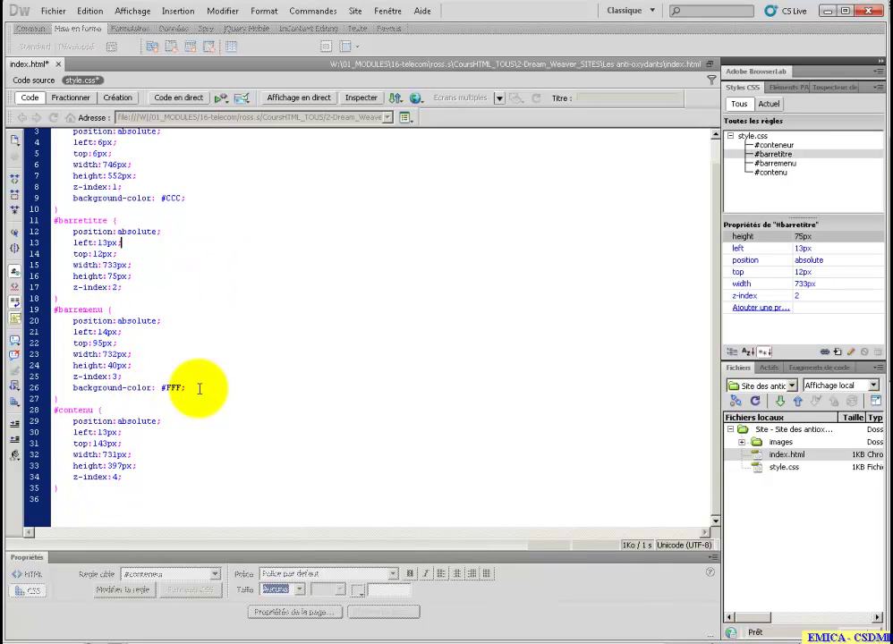
drag(198, 388, 65, 387)
key(ctrl+c)
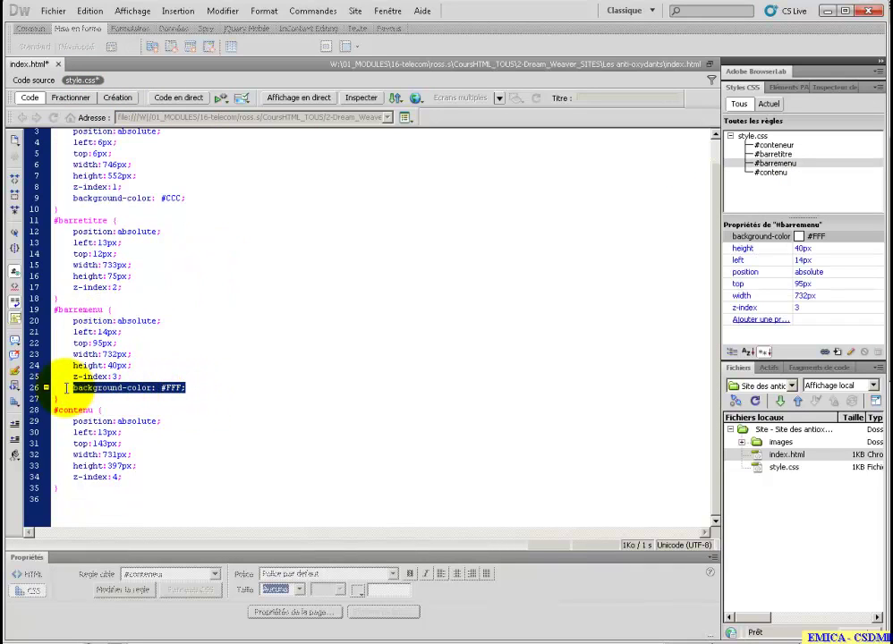
click(131, 476)
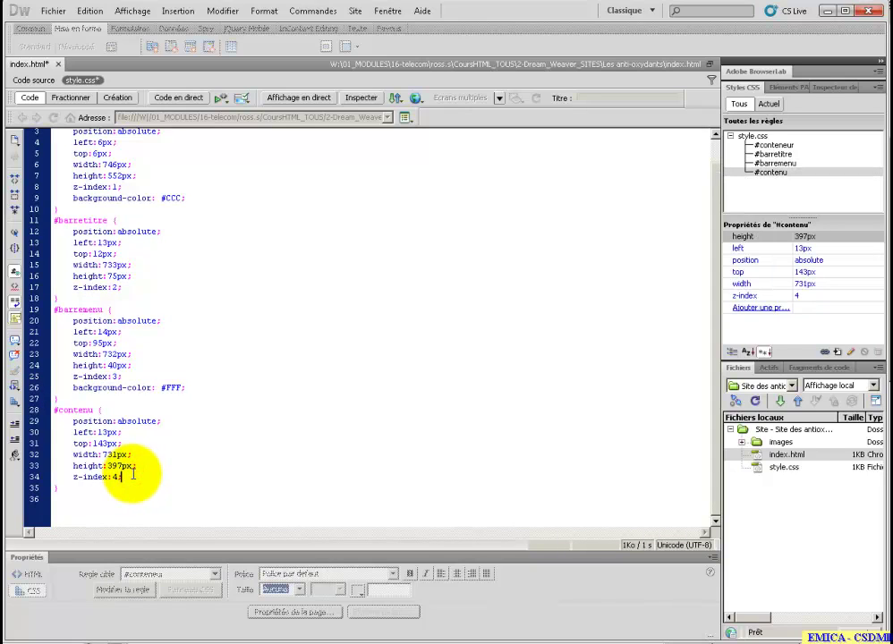
key(Return)
key(ctrl+v)
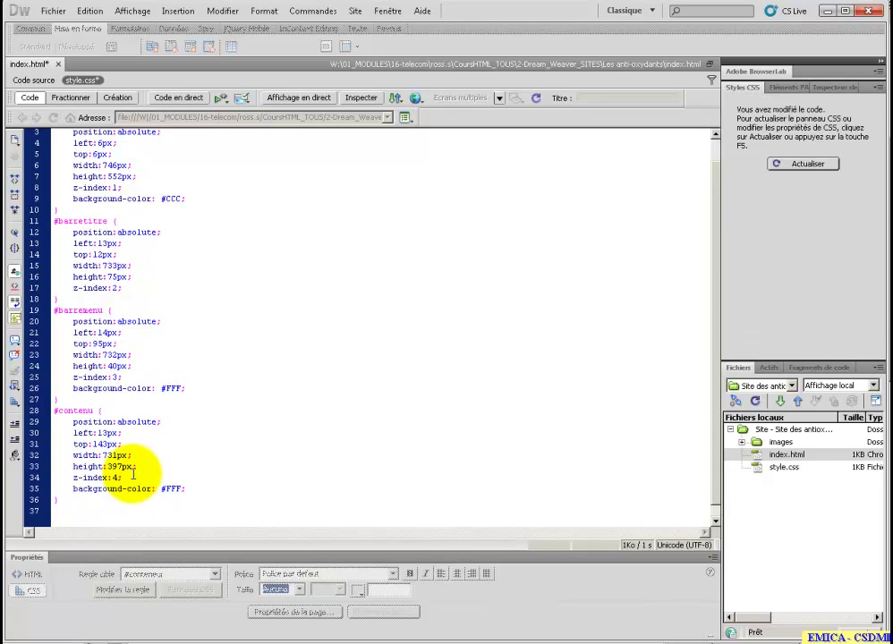
Add the copied background-color: #FFF declaration at the end of the #barretitre rule.
scroll(174, 273, up, 1)
click(141, 311)
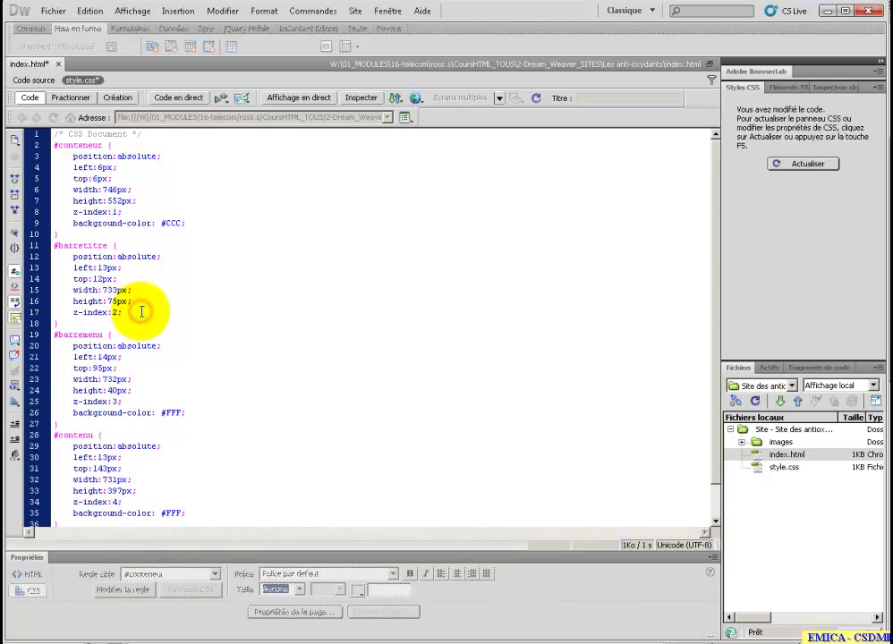
key(Return)
key(ctrl+v)
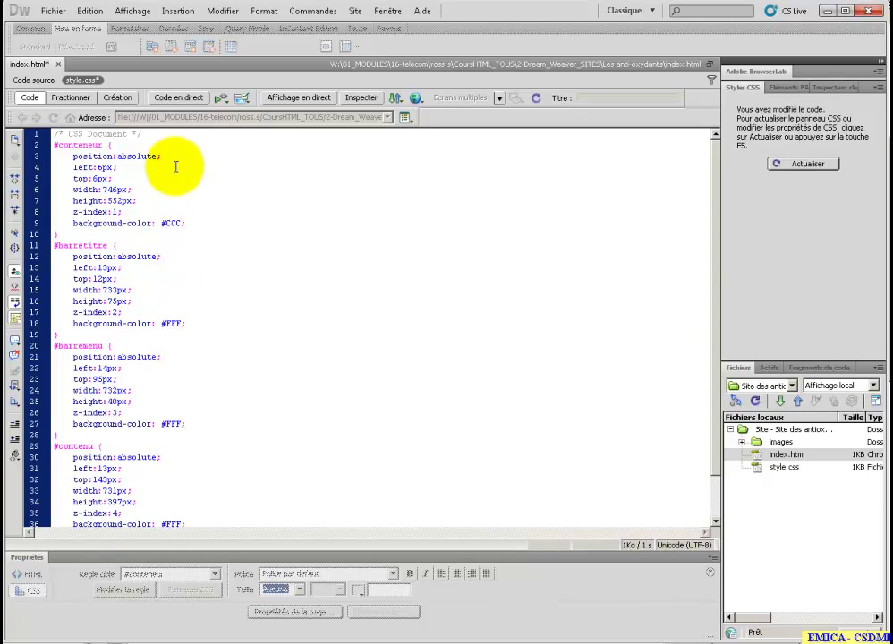
Check the coloured blocks and the empty page area around the conteneur in Design view.
click(118, 98)
click(557, 266)
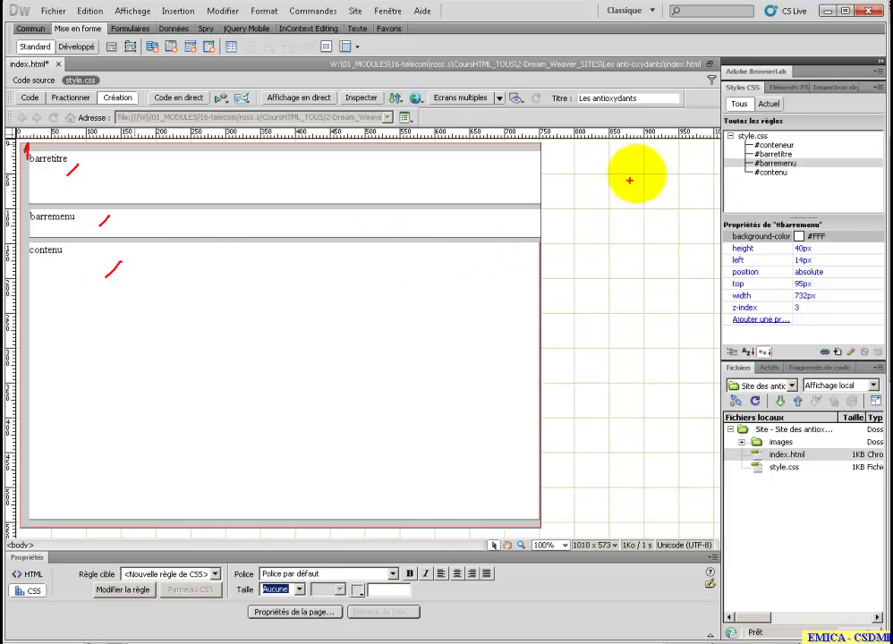
mouse_move(597, 154)
mouse_down()
mouse_move(574, 225)
mouse_move(594, 335)
mouse_move(601, 435)
mouse_move(593, 445)
mouse_move(599, 441)
mouse_up()
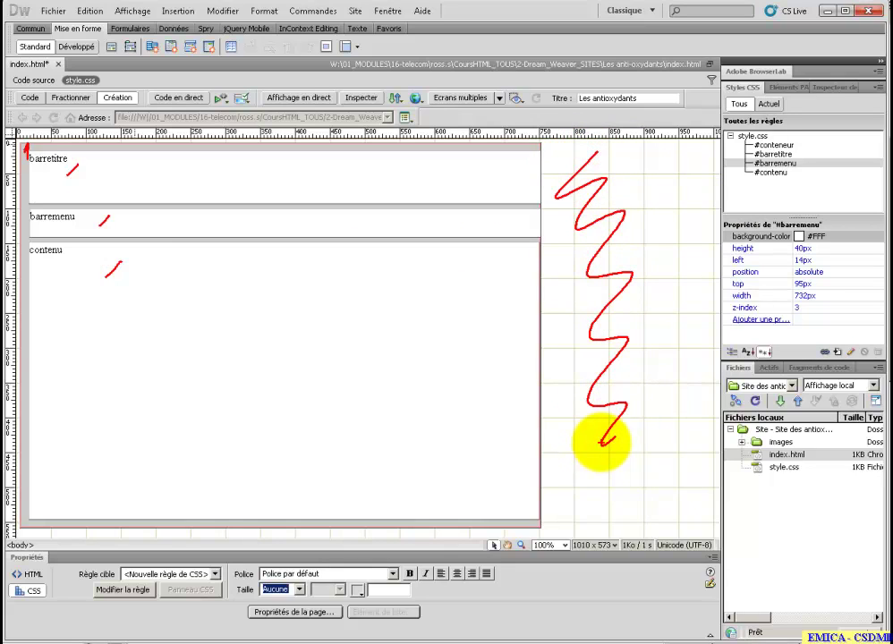
key(e)
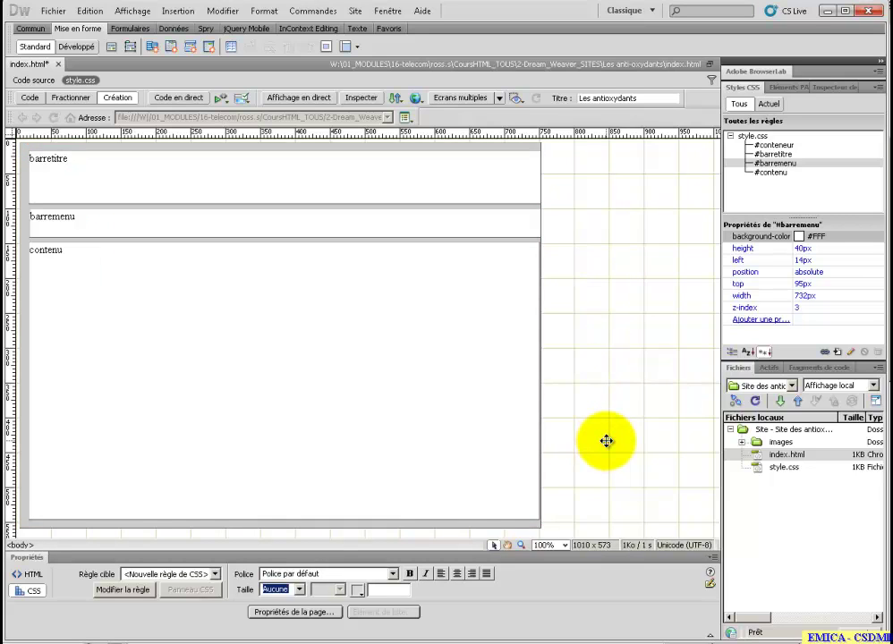
Start a body rule with its opening brace above the #conteneur rule in the style.css code, leaving a blank line between them.
click(30, 97)
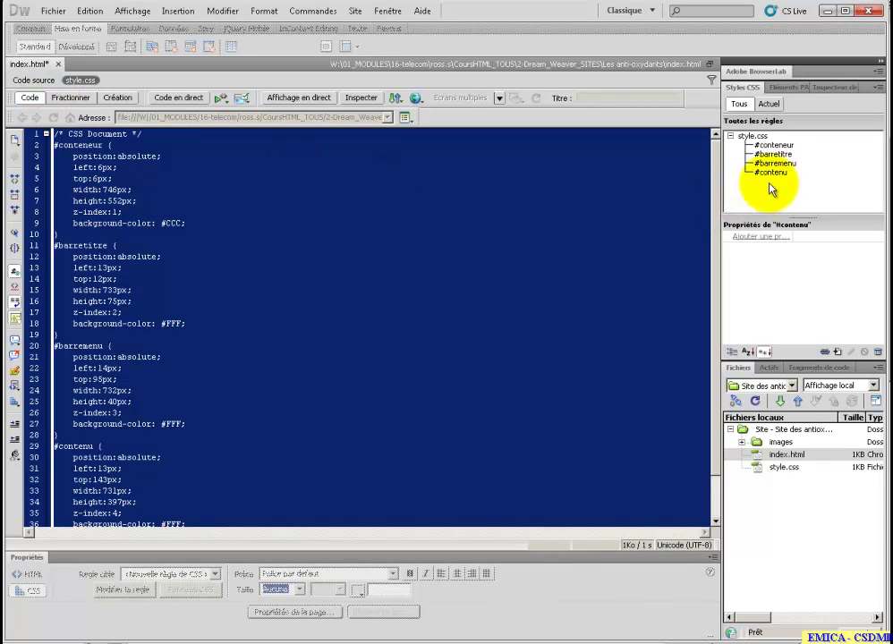
click(761, 138)
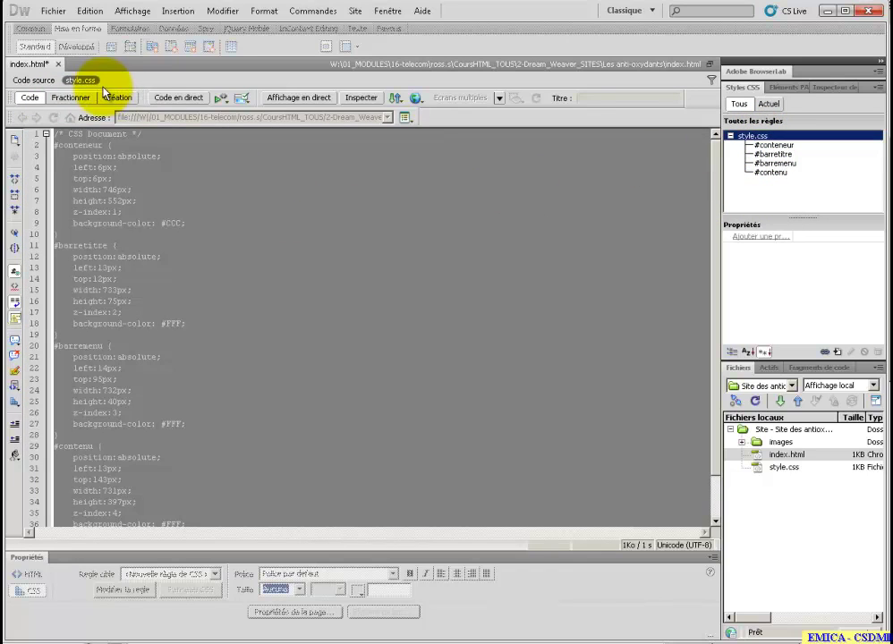
click(206, 282)
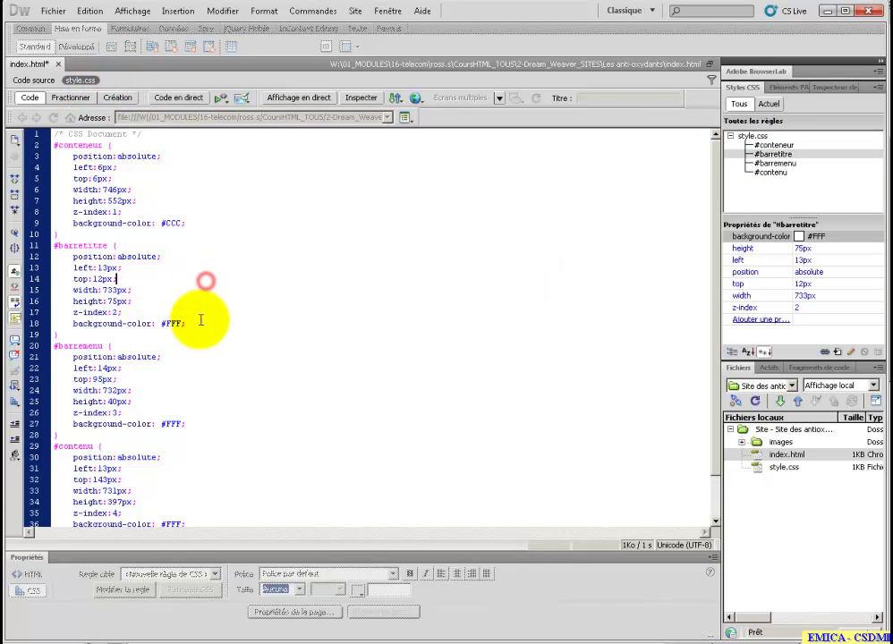
click(72, 144)
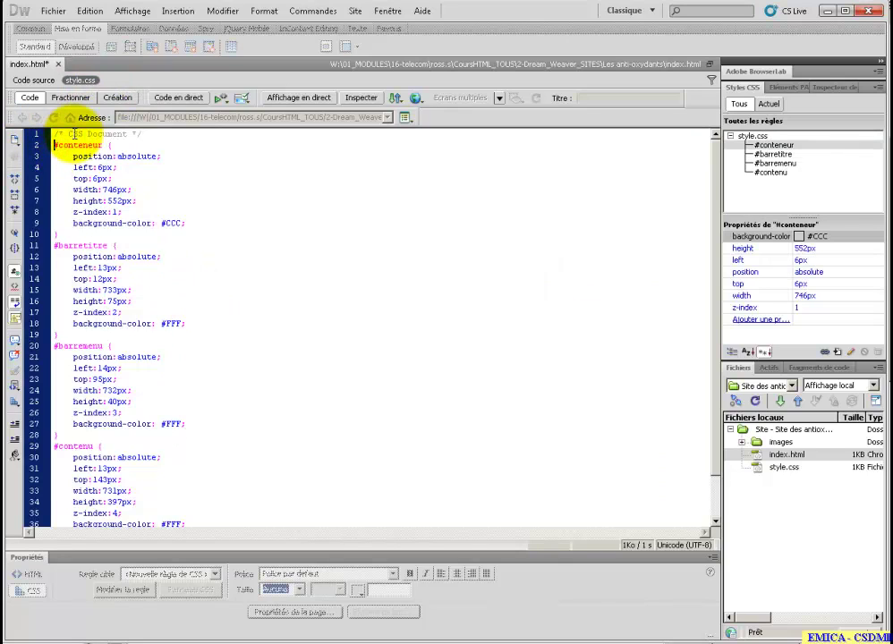
key(Return)
key(Return)
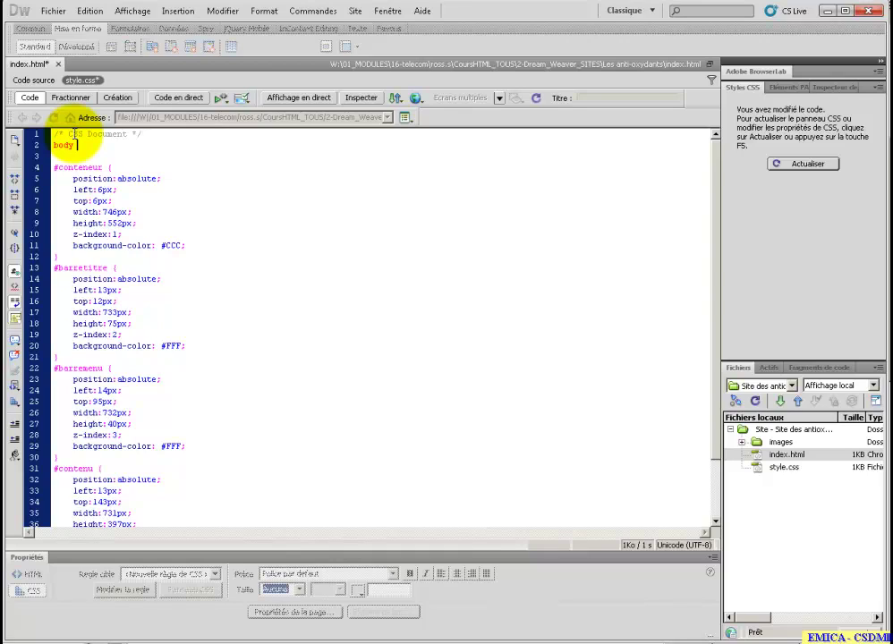
text(body {)
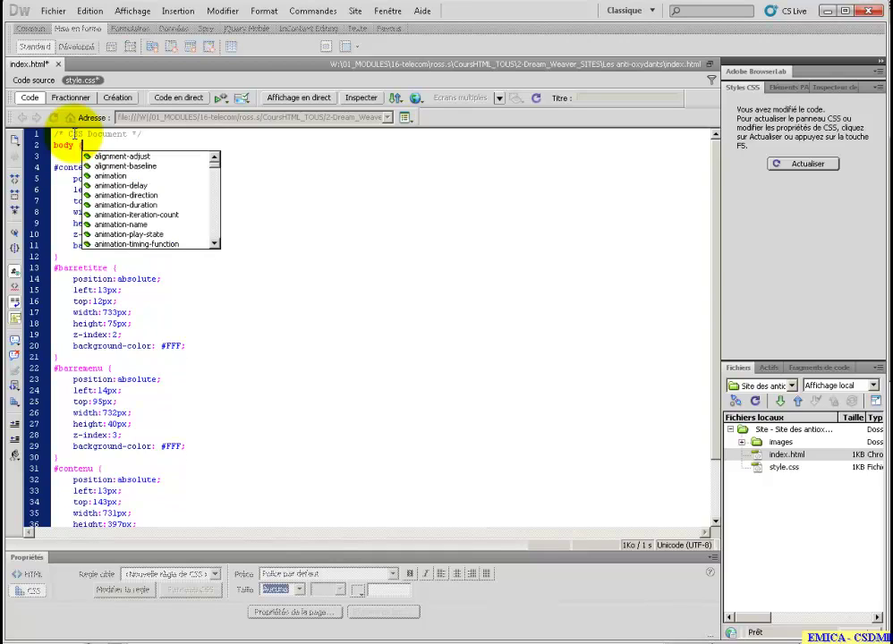
Give the body rule a background-color of #00FFFF and end it with a closing brace.
key(Return)
text(ba)
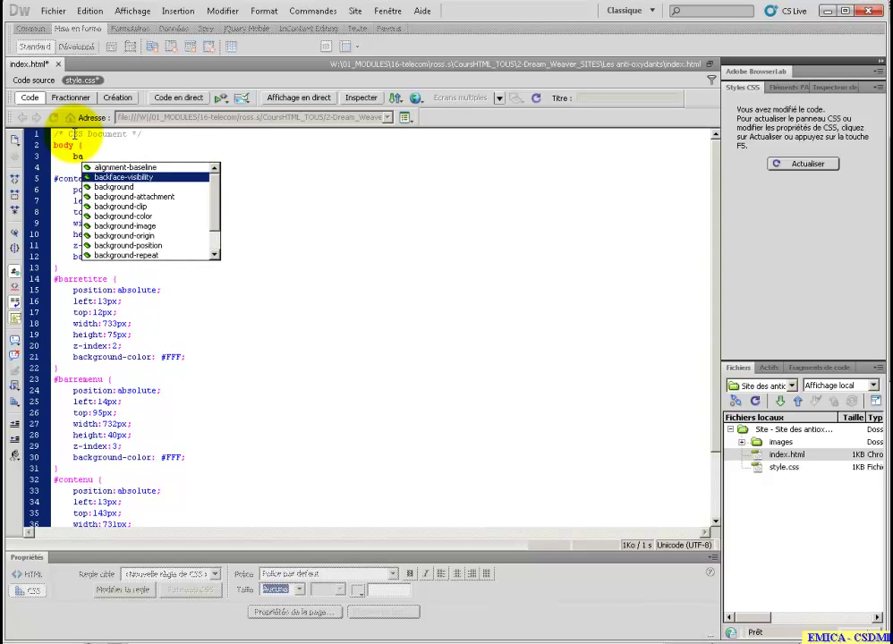
key(Down)
key(Down)
key(Down)
key(Down)
key(Return)
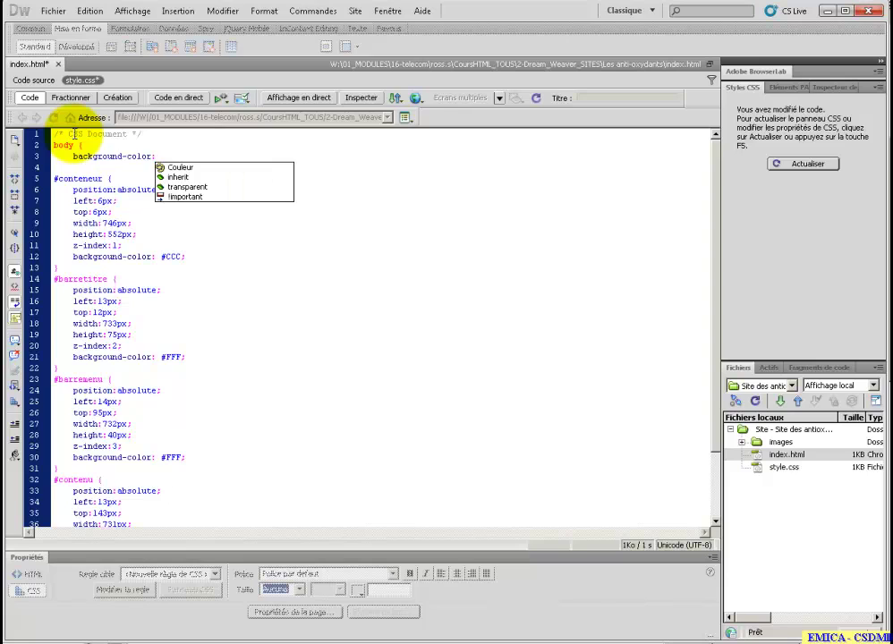
double_click(184, 169)
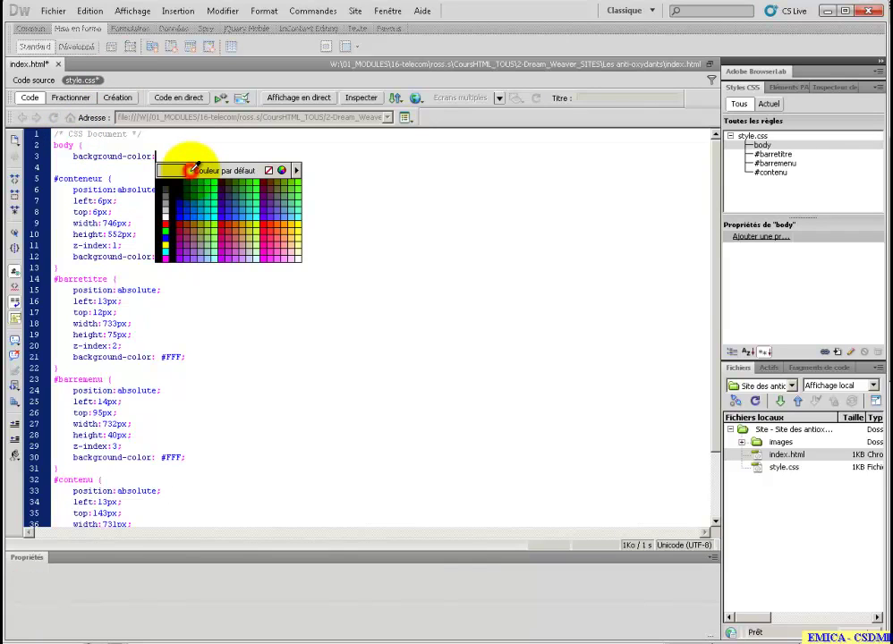
click(215, 219)
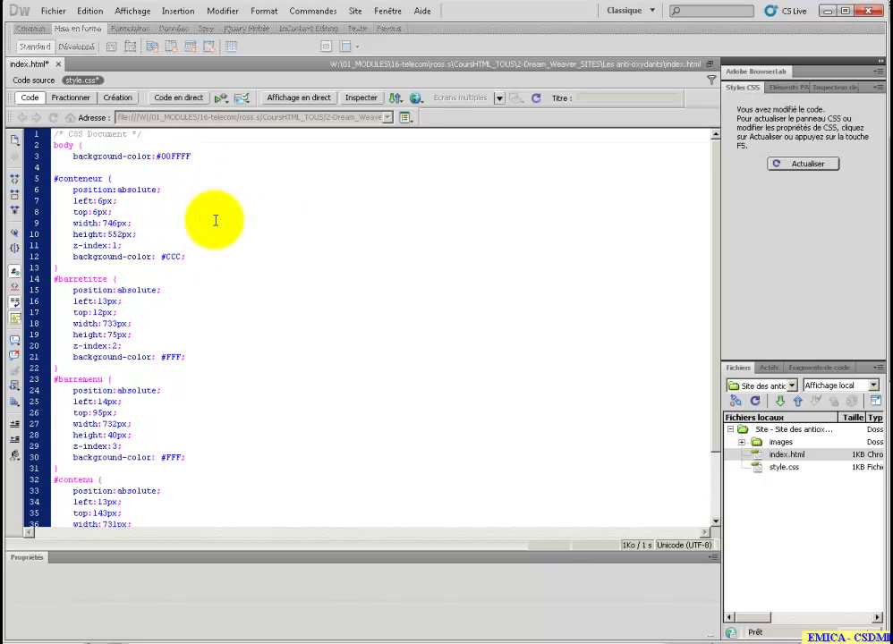
key(Return)
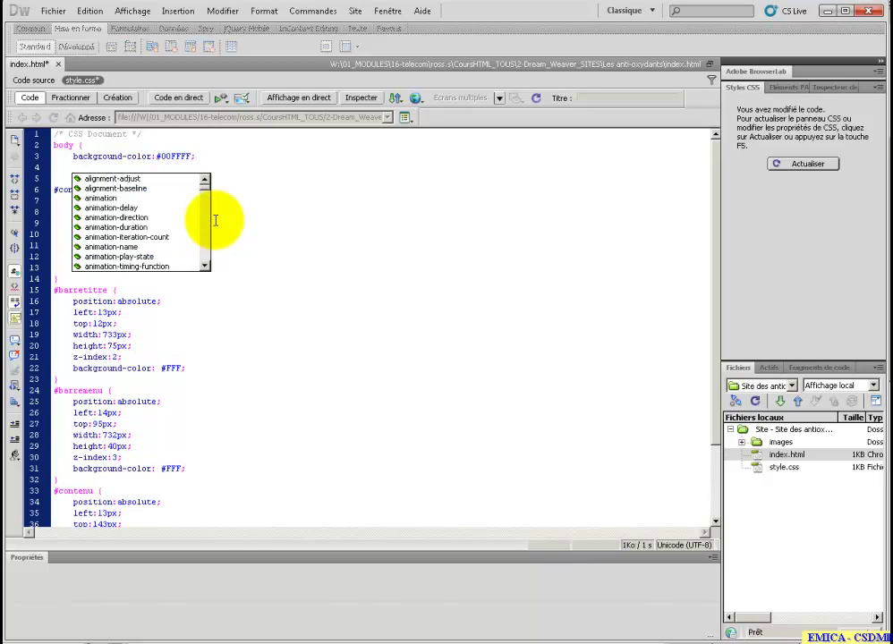
text(})
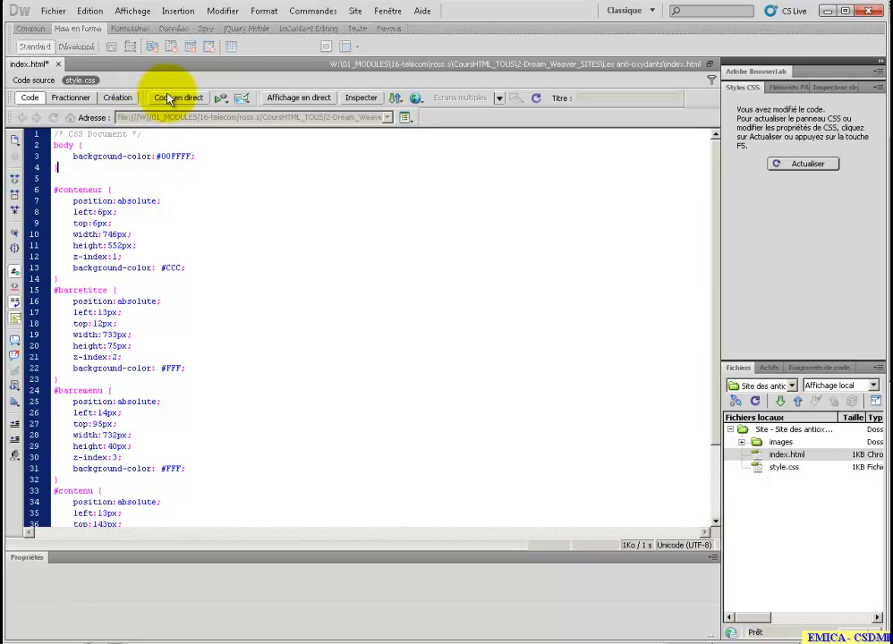
Preview the page in the browser, saving the changes to index.html, and check the body background around the conteneur.
key(F12)
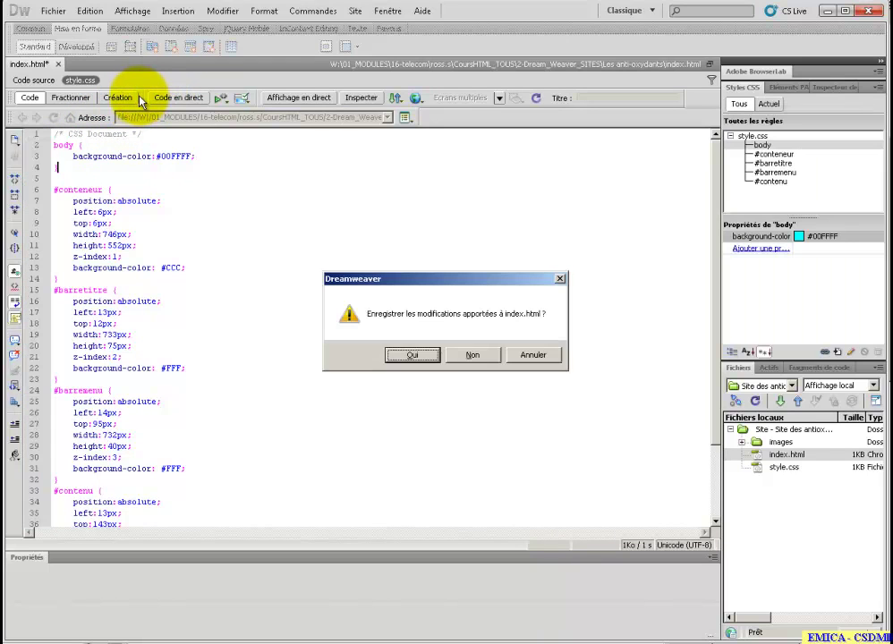
click(409, 357)
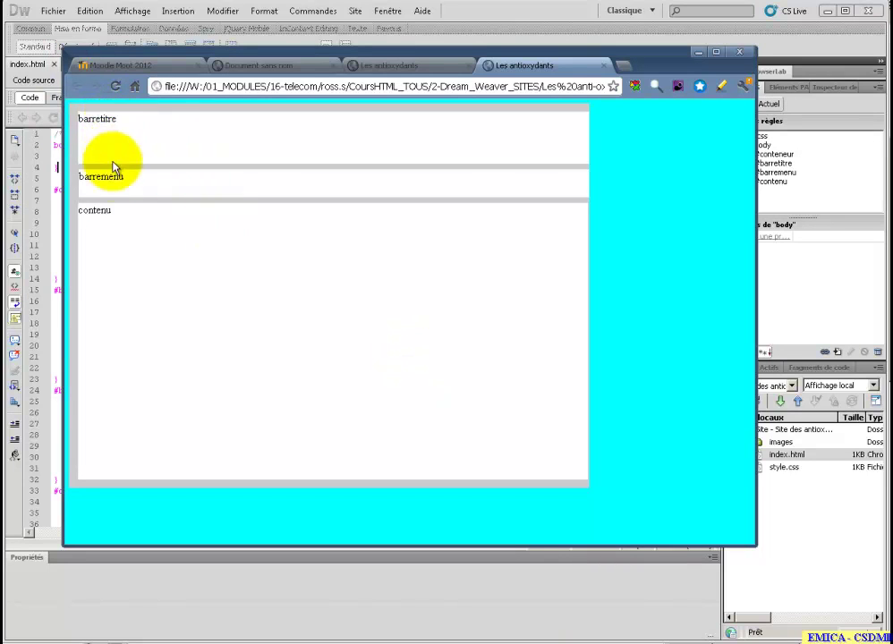
click(638, 435)
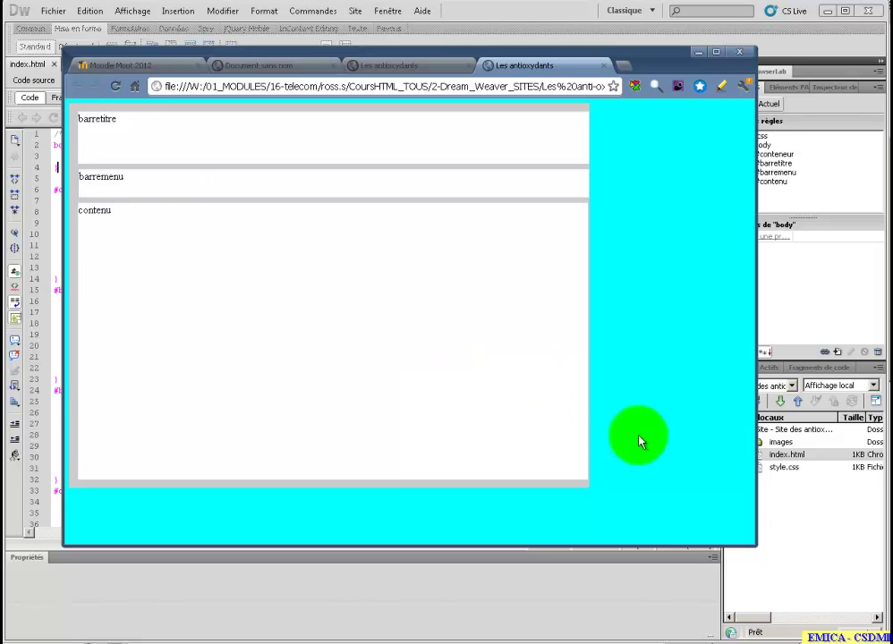